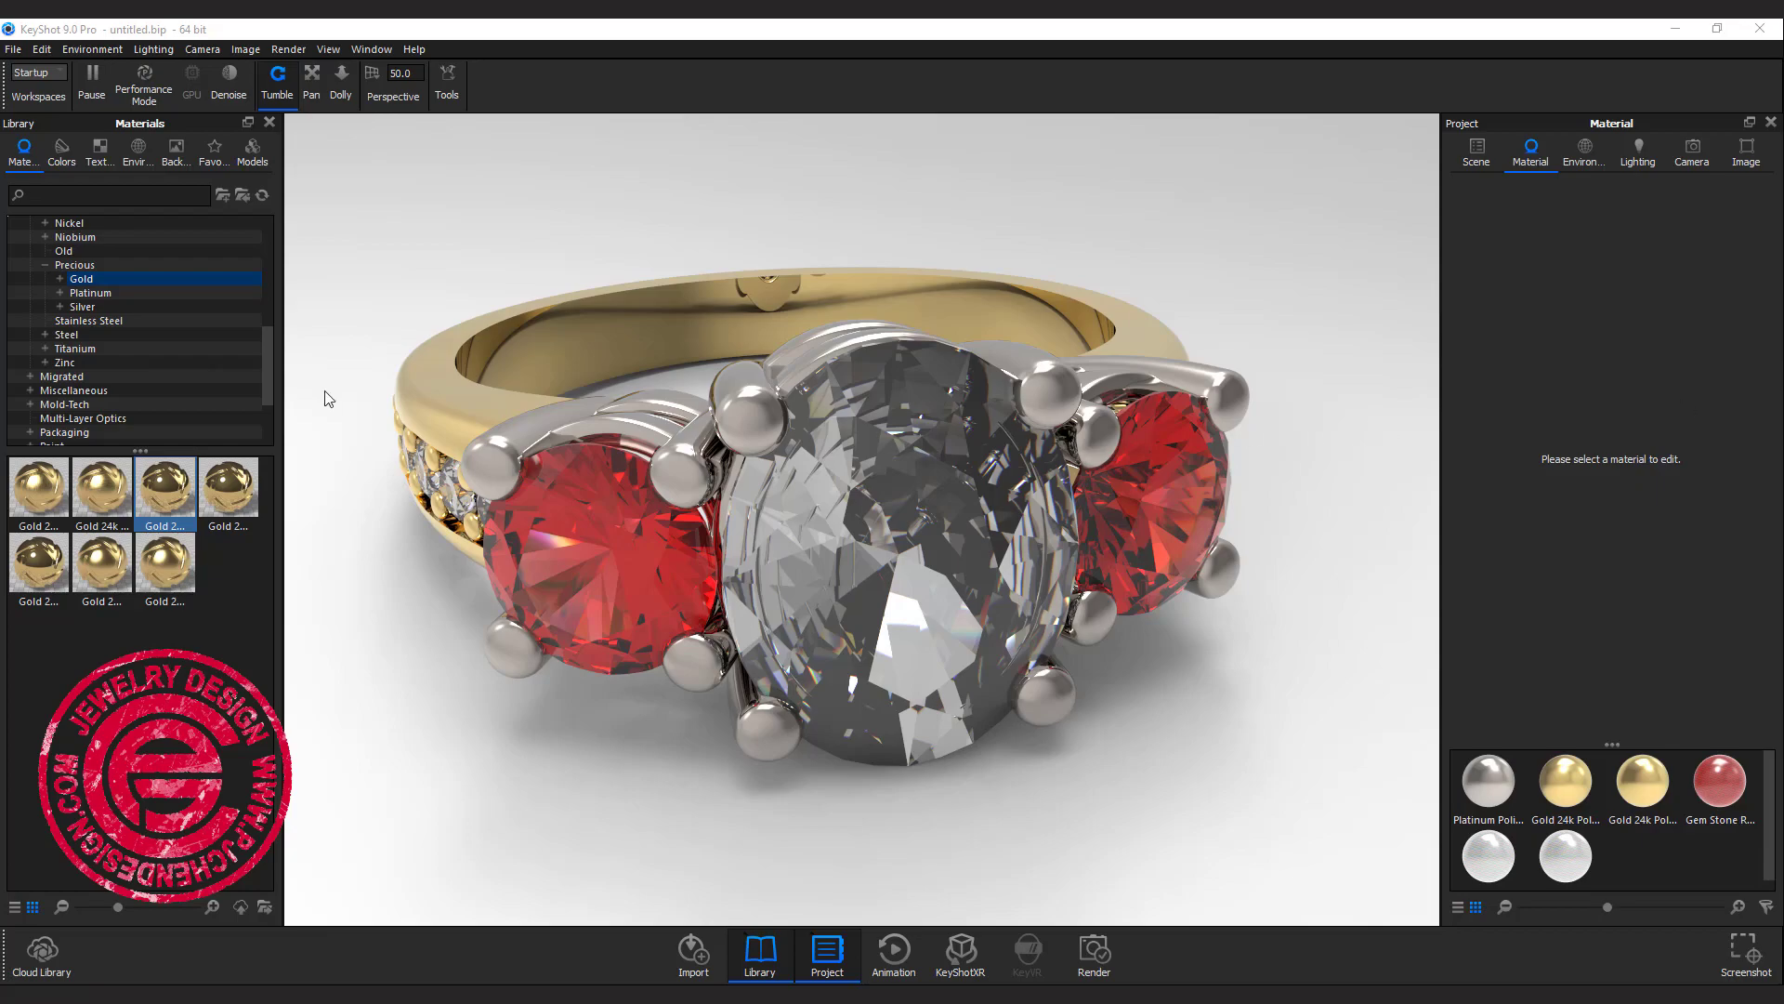
# Inspect the ring's band from other sides, then switch Chrome to the 'Youtube Keyshot Demo File' tab
pyautogui.moveTo(785, 805)
pyautogui.mouseDown()
pyautogui.moveTo(818, 820)
pyautogui.moveTo(862, 792)
pyautogui.moveTo(807, 801)
pyautogui.mouseUp()
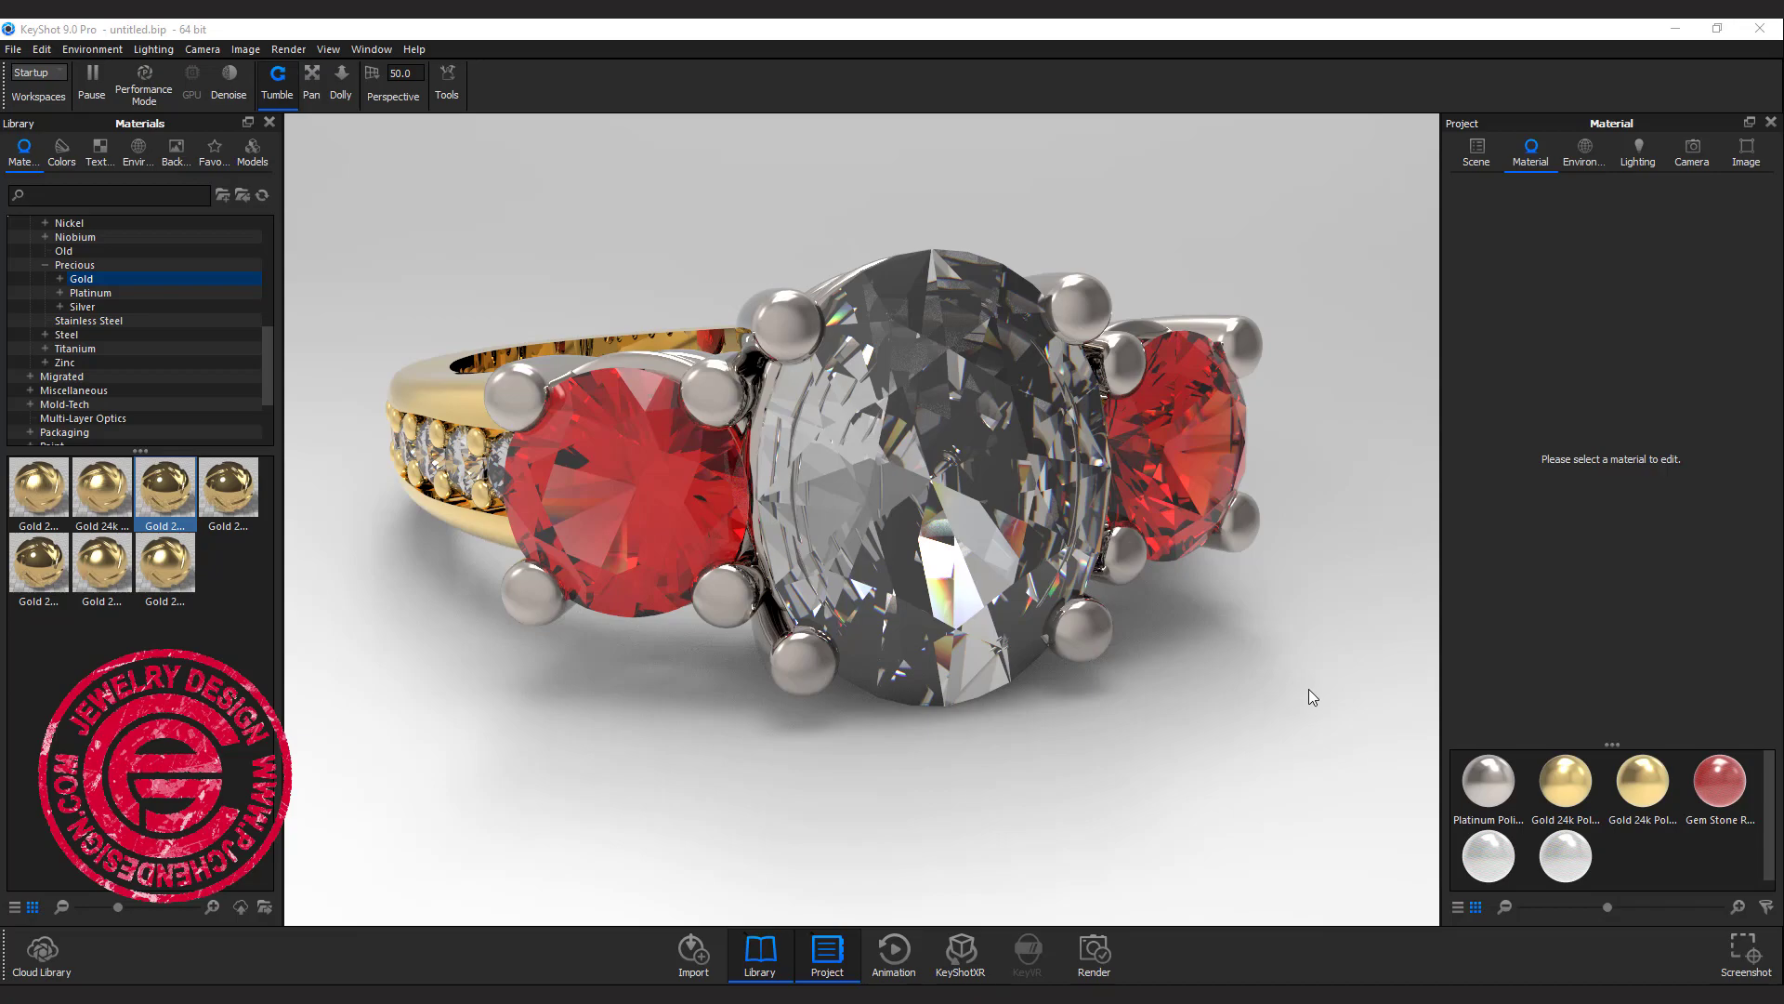
pyautogui.moveTo(1309, 687); pyautogui.dragTo(1050, 697)
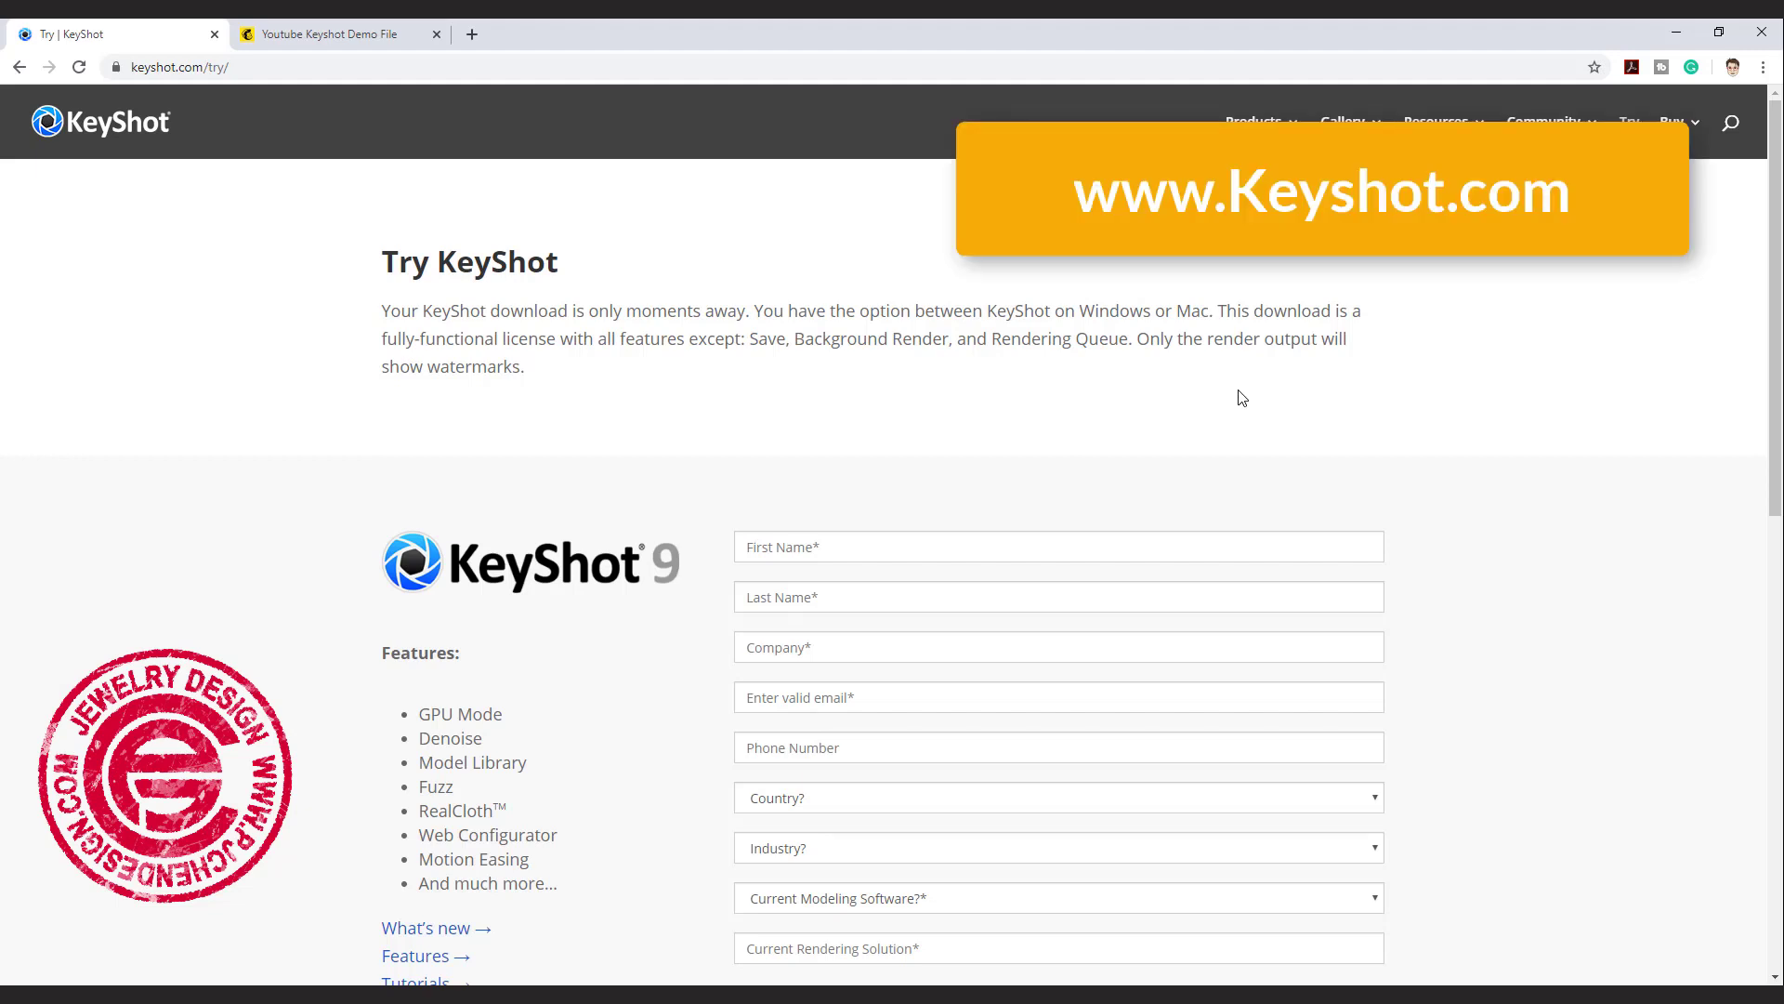
pyautogui.click(372, 38)
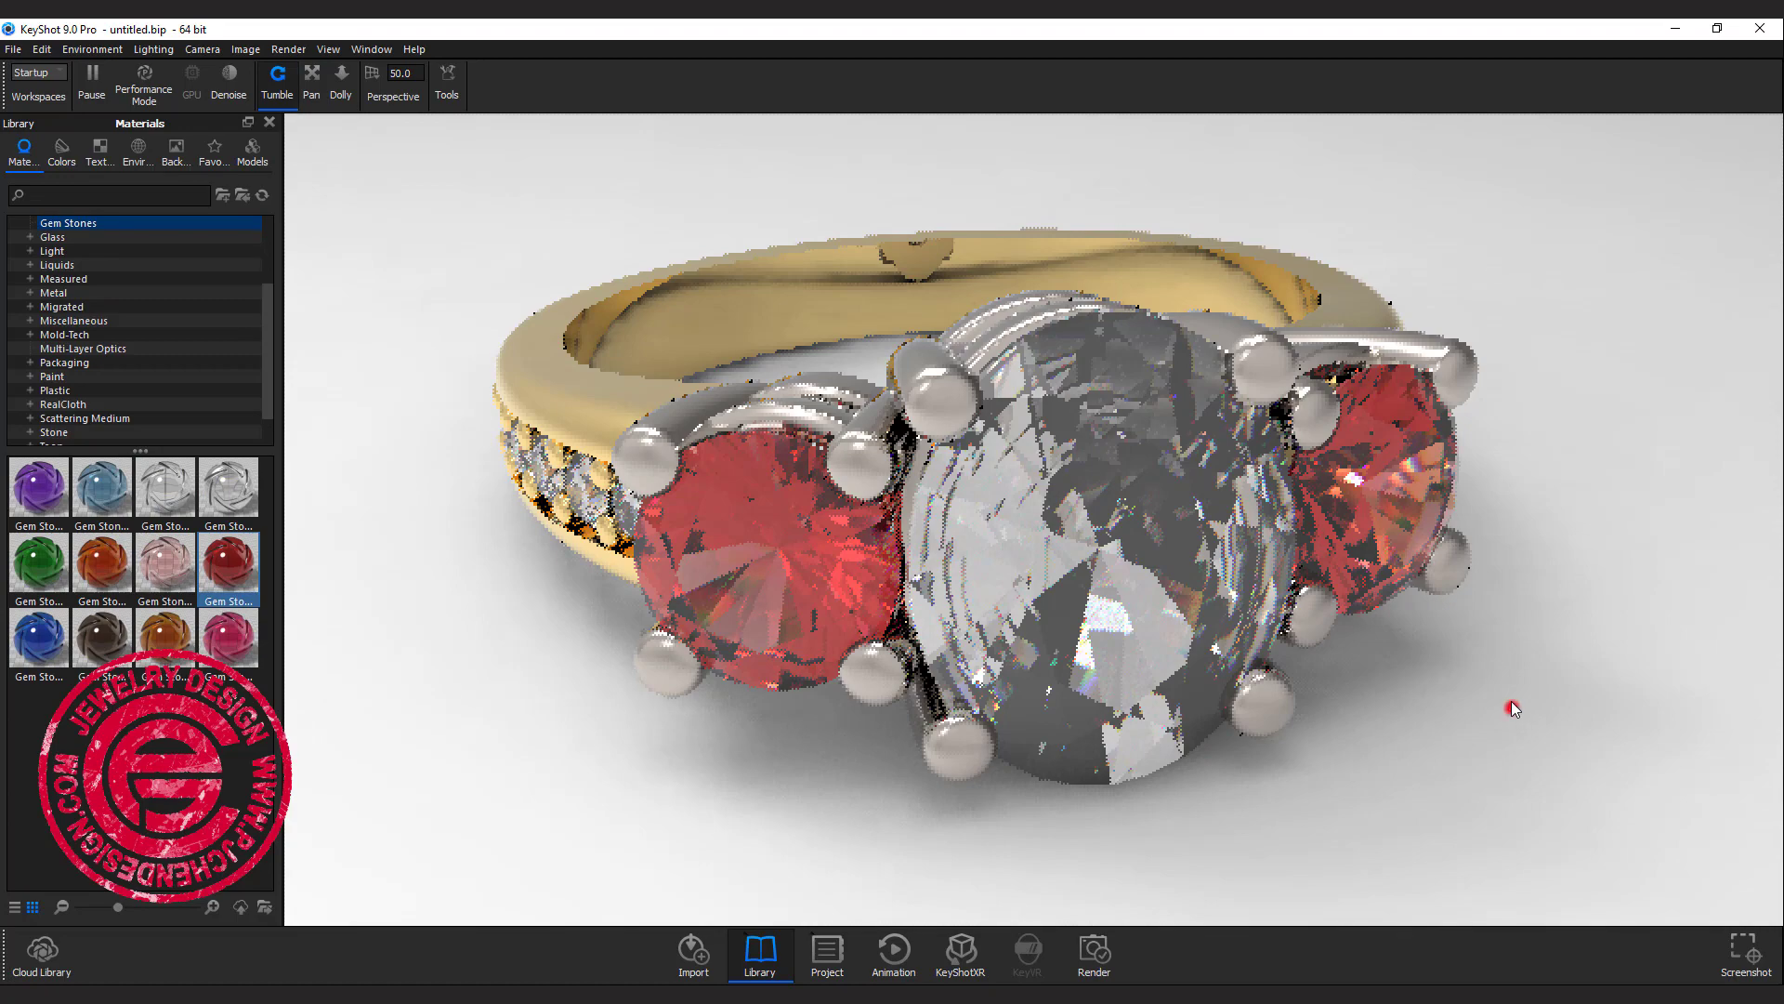
# Open the Project scene tree and expand the ring model and its material group
pyautogui.moveTo(1511, 701); pyautogui.dragTo(1514, 714)
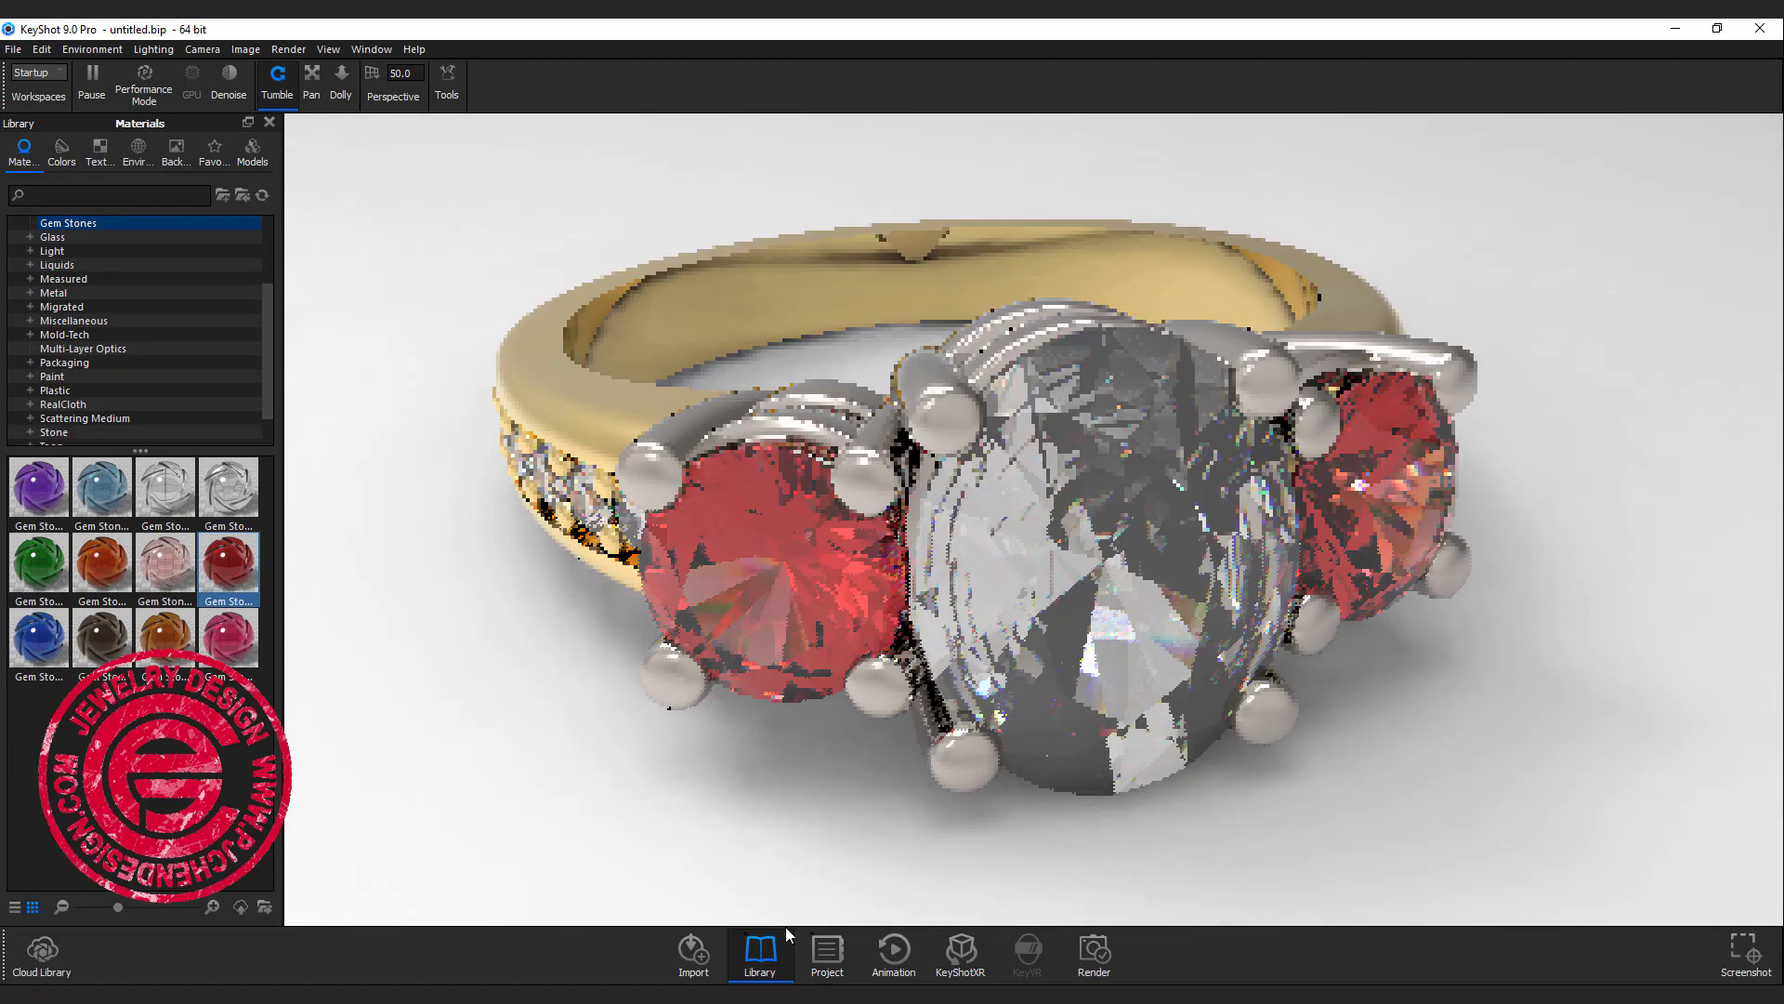
pyautogui.click(829, 950)
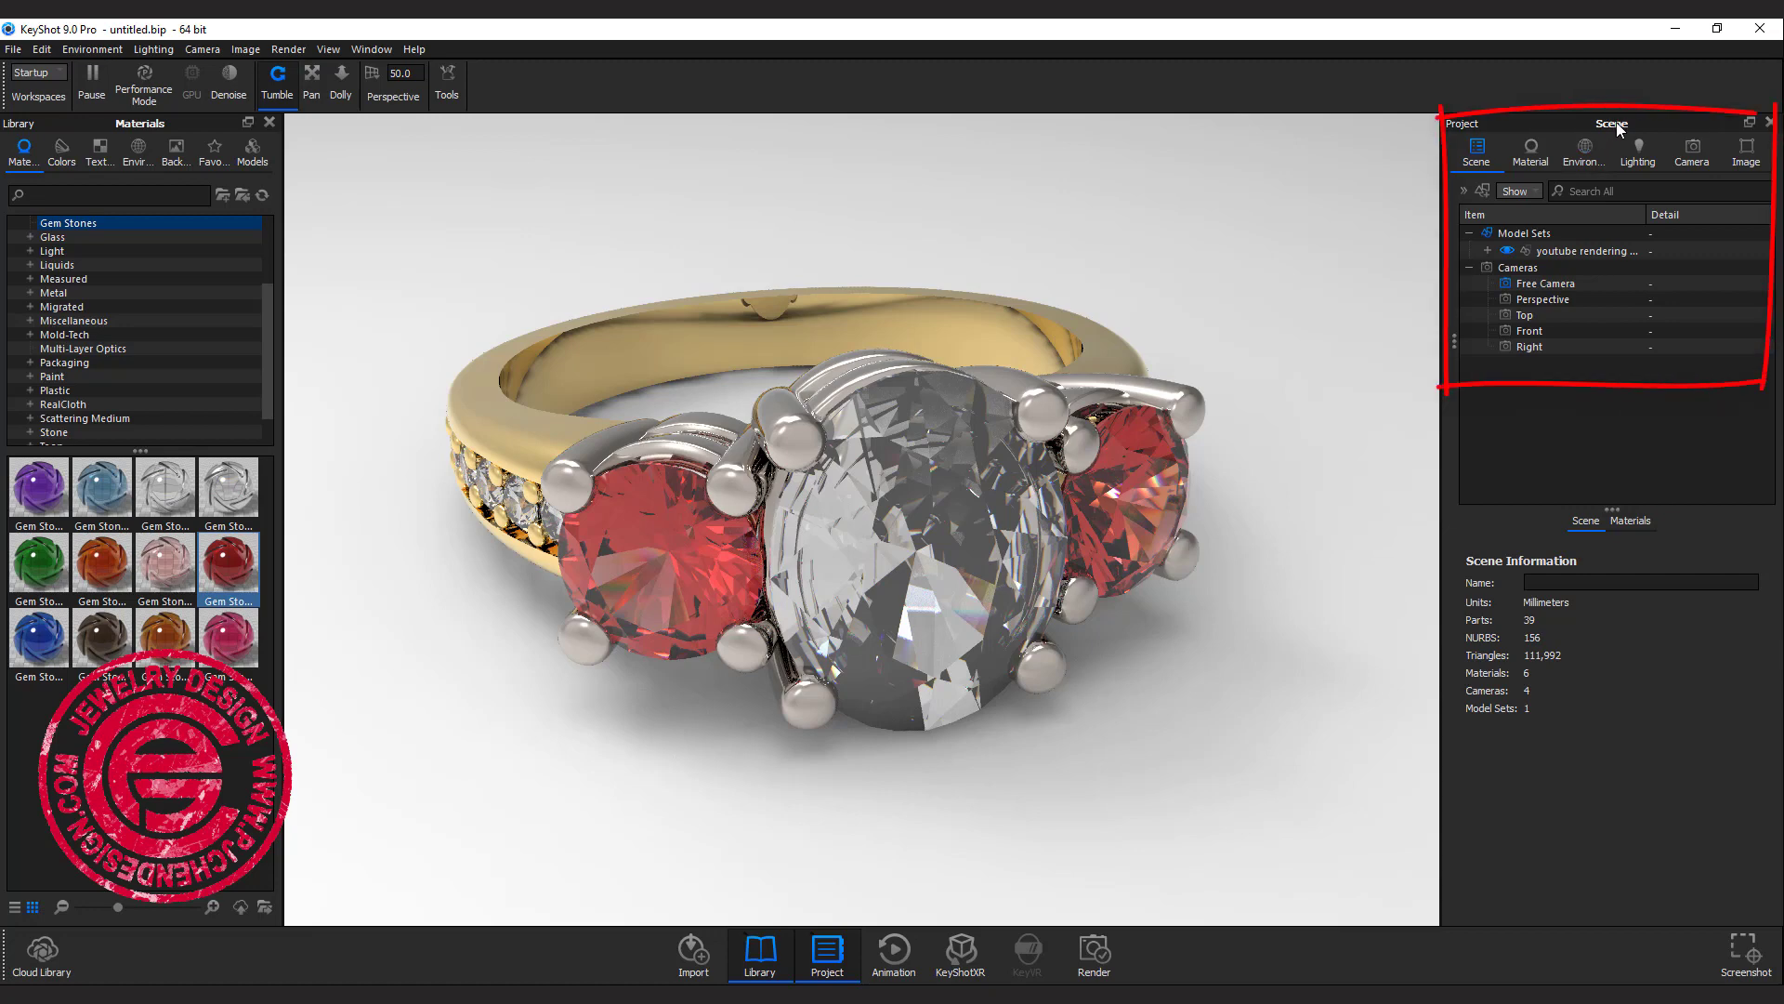
pyautogui.click(1594, 236)
pyautogui.click(1487, 249)
pyautogui.click(1506, 269)
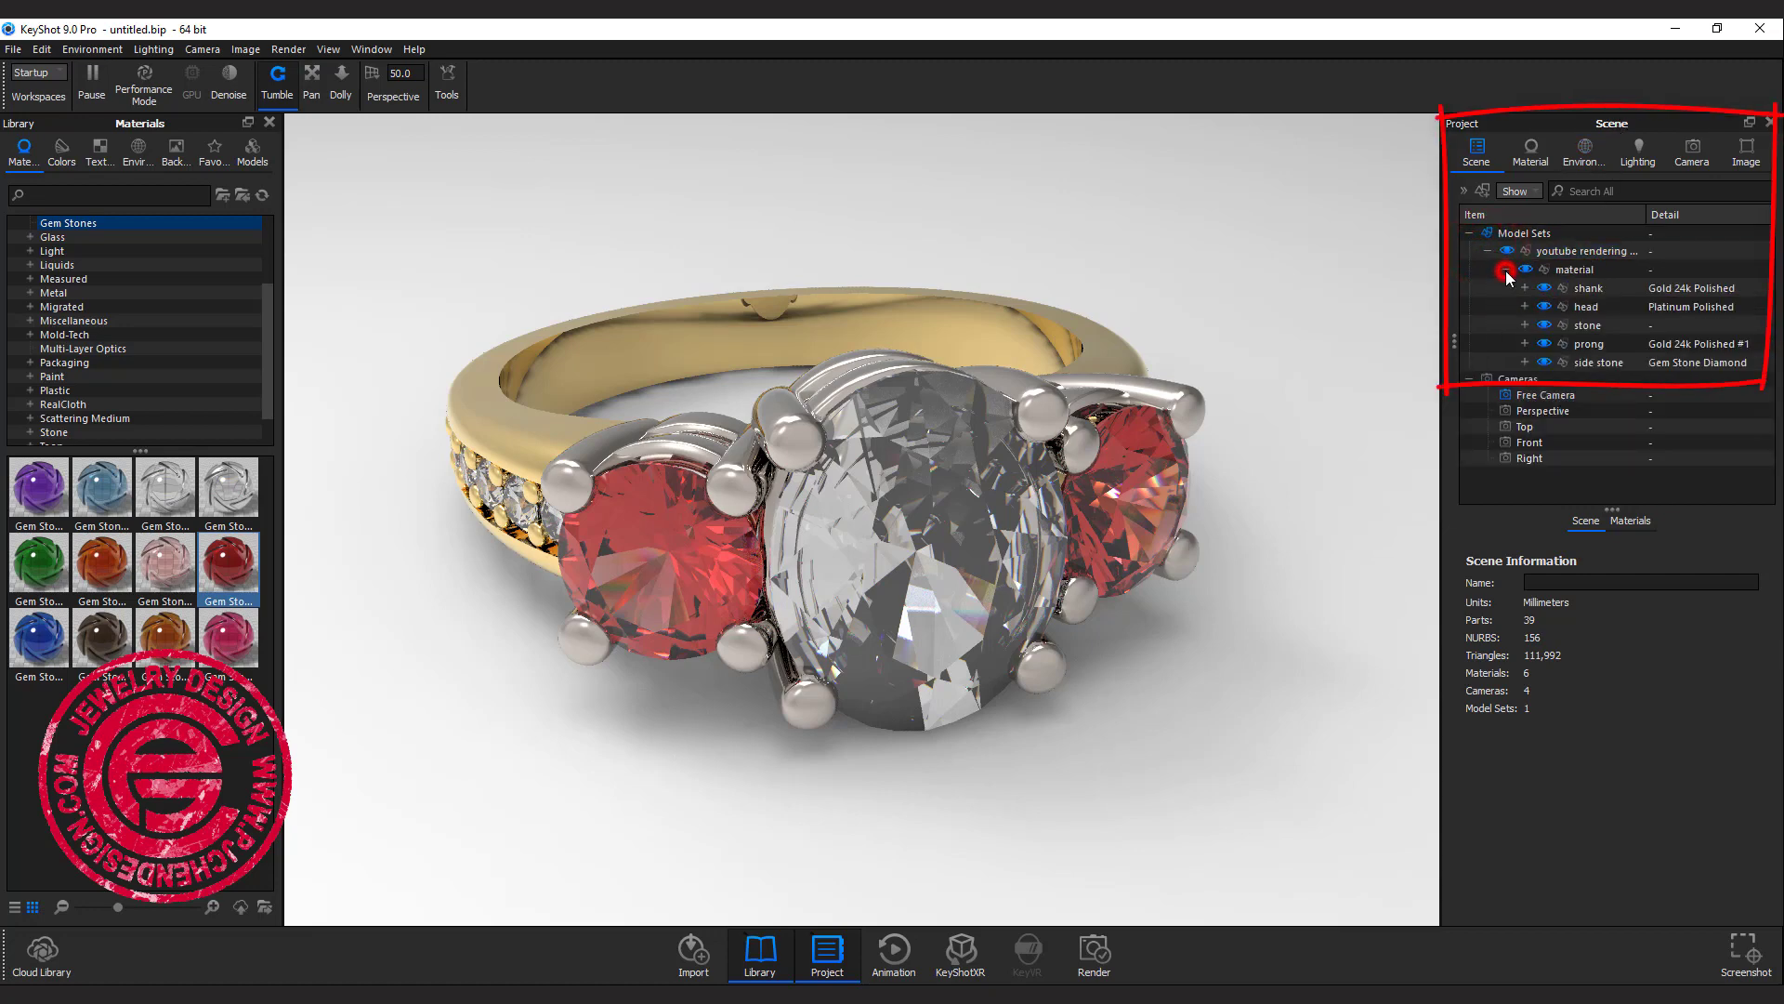
pyautogui.click(1626, 305)
# Select the shank, head, stone, prong and side stone parts in turn
pyautogui.click(1625, 288)
pyautogui.click(1593, 306)
pyautogui.click(1604, 326)
pyautogui.click(1613, 344)
pyautogui.click(1622, 362)
pyautogui.click(1591, 326)
pyautogui.click(1554, 289)
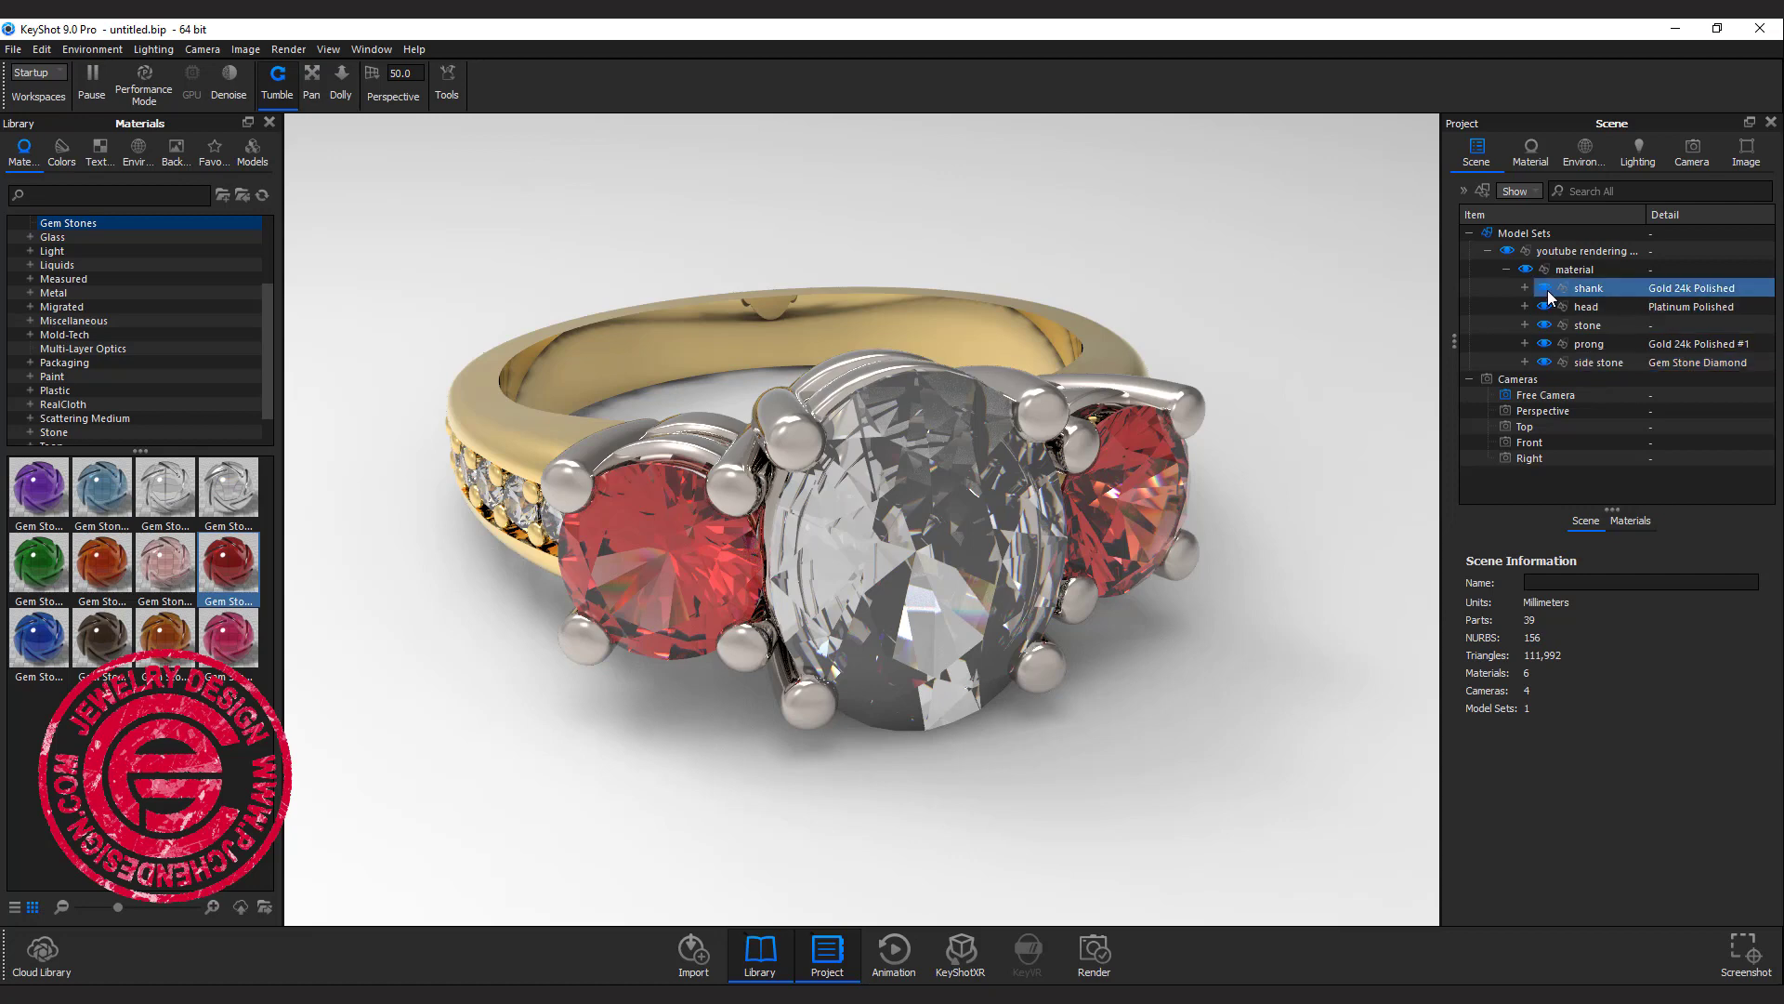
# Hide the gold shank and platinum head, show them again, and select the shank
pyautogui.click(1544, 288)
pyautogui.click(1548, 306)
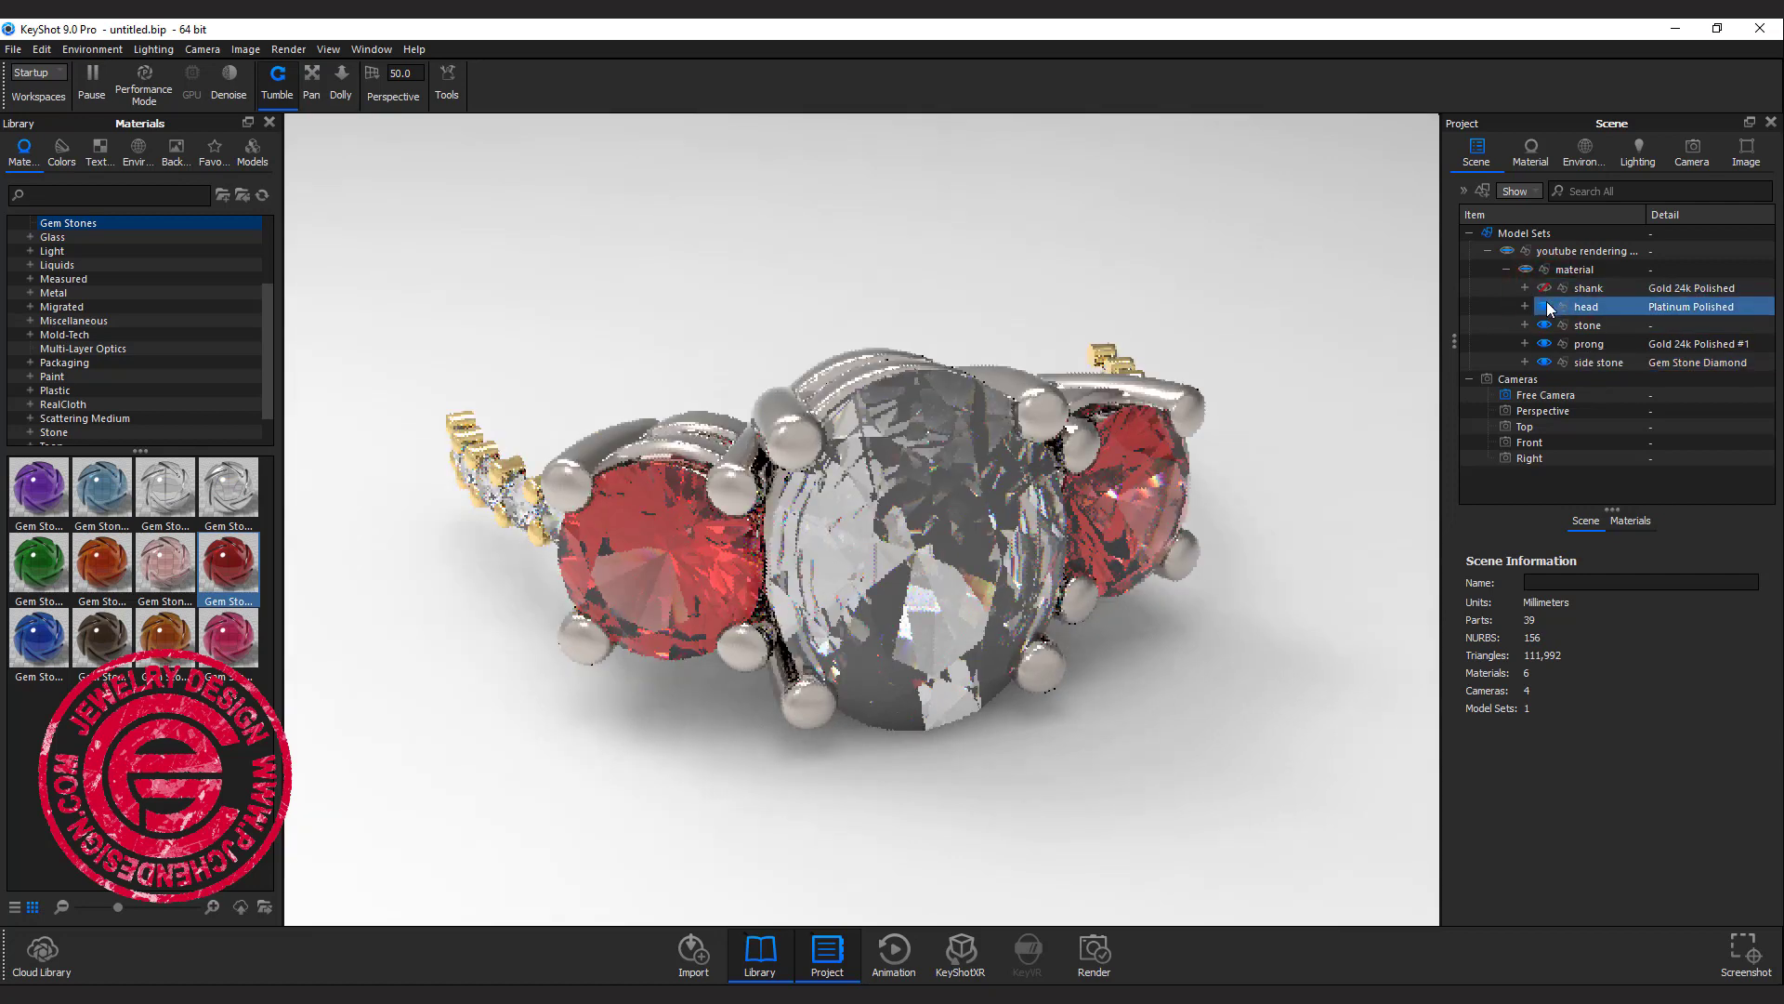
pyautogui.click(1546, 304)
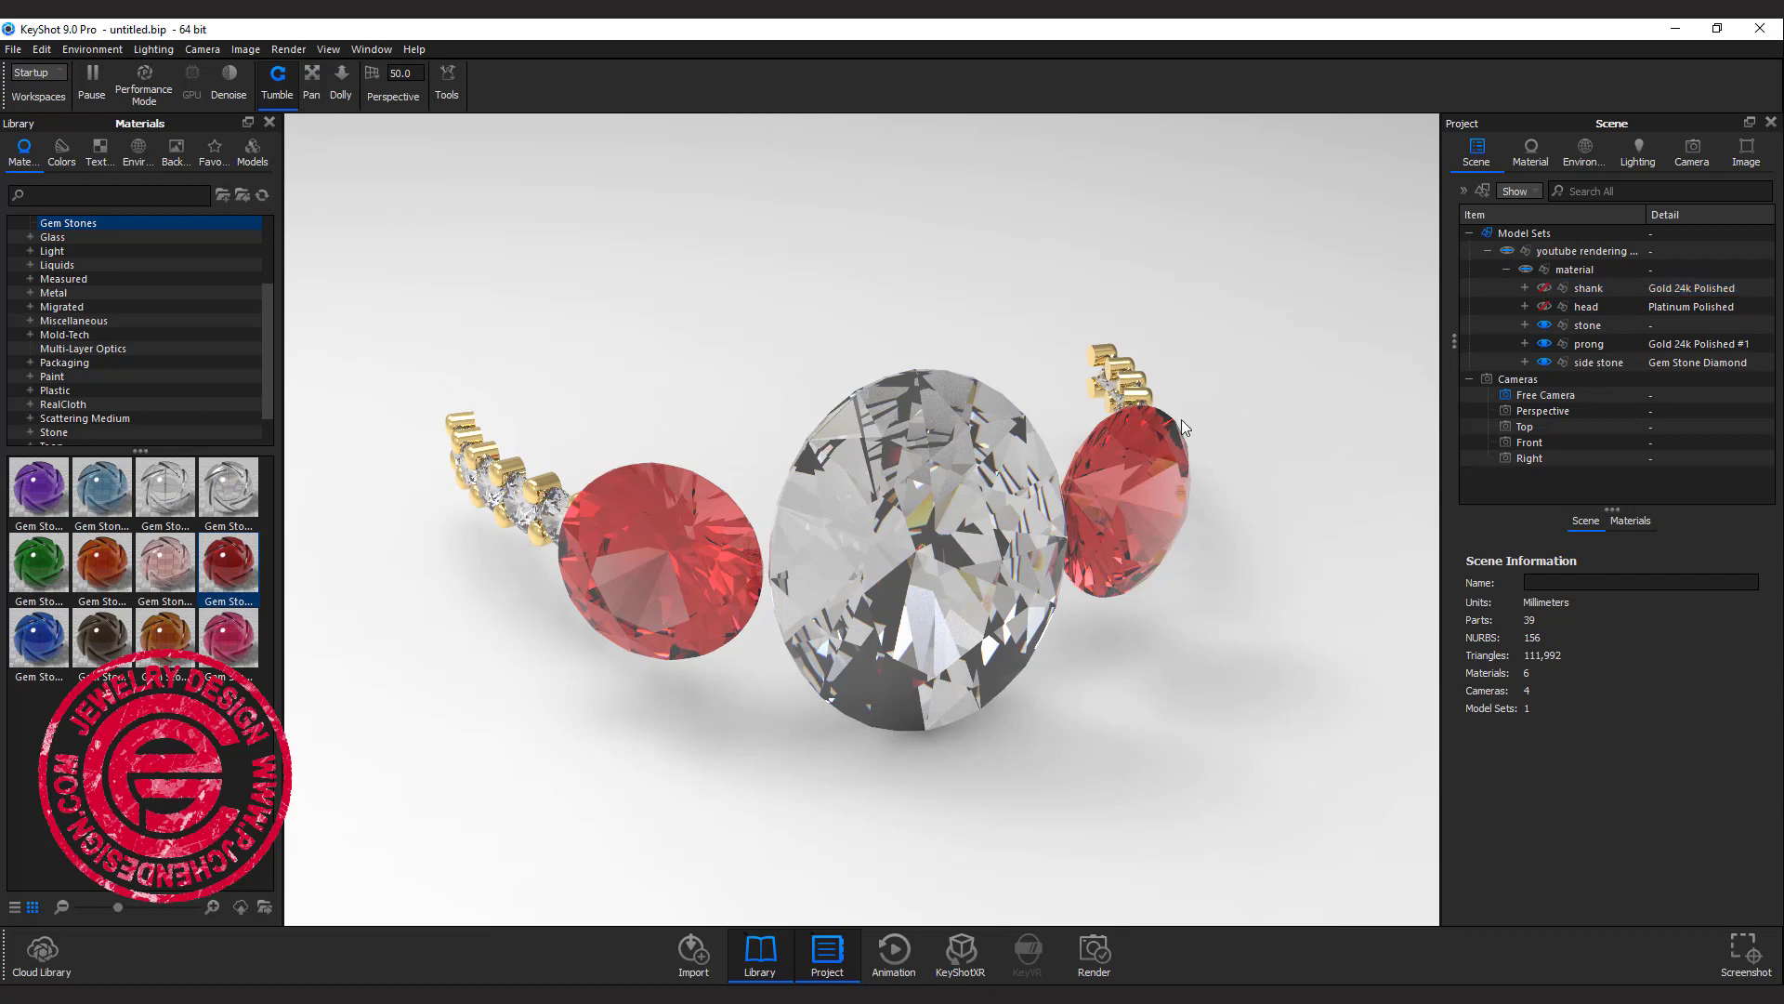
pyautogui.click(1544, 289)
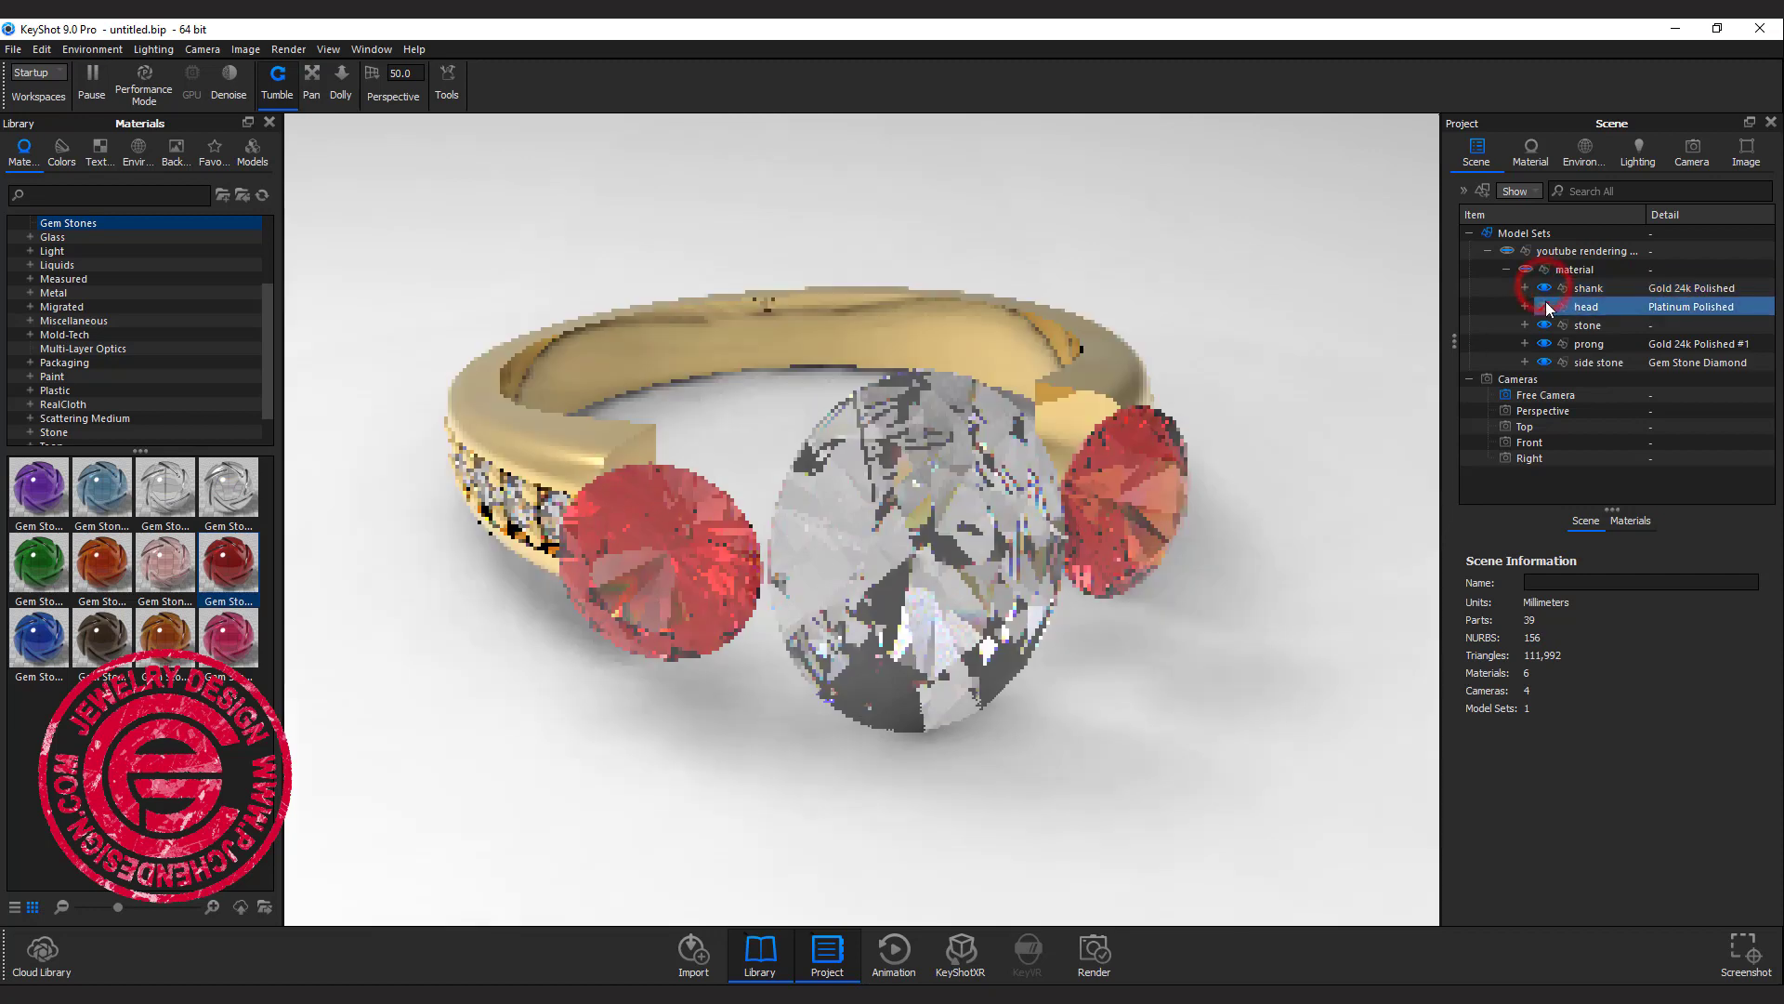
pyautogui.click(1544, 307)
pyautogui.click(1587, 289)
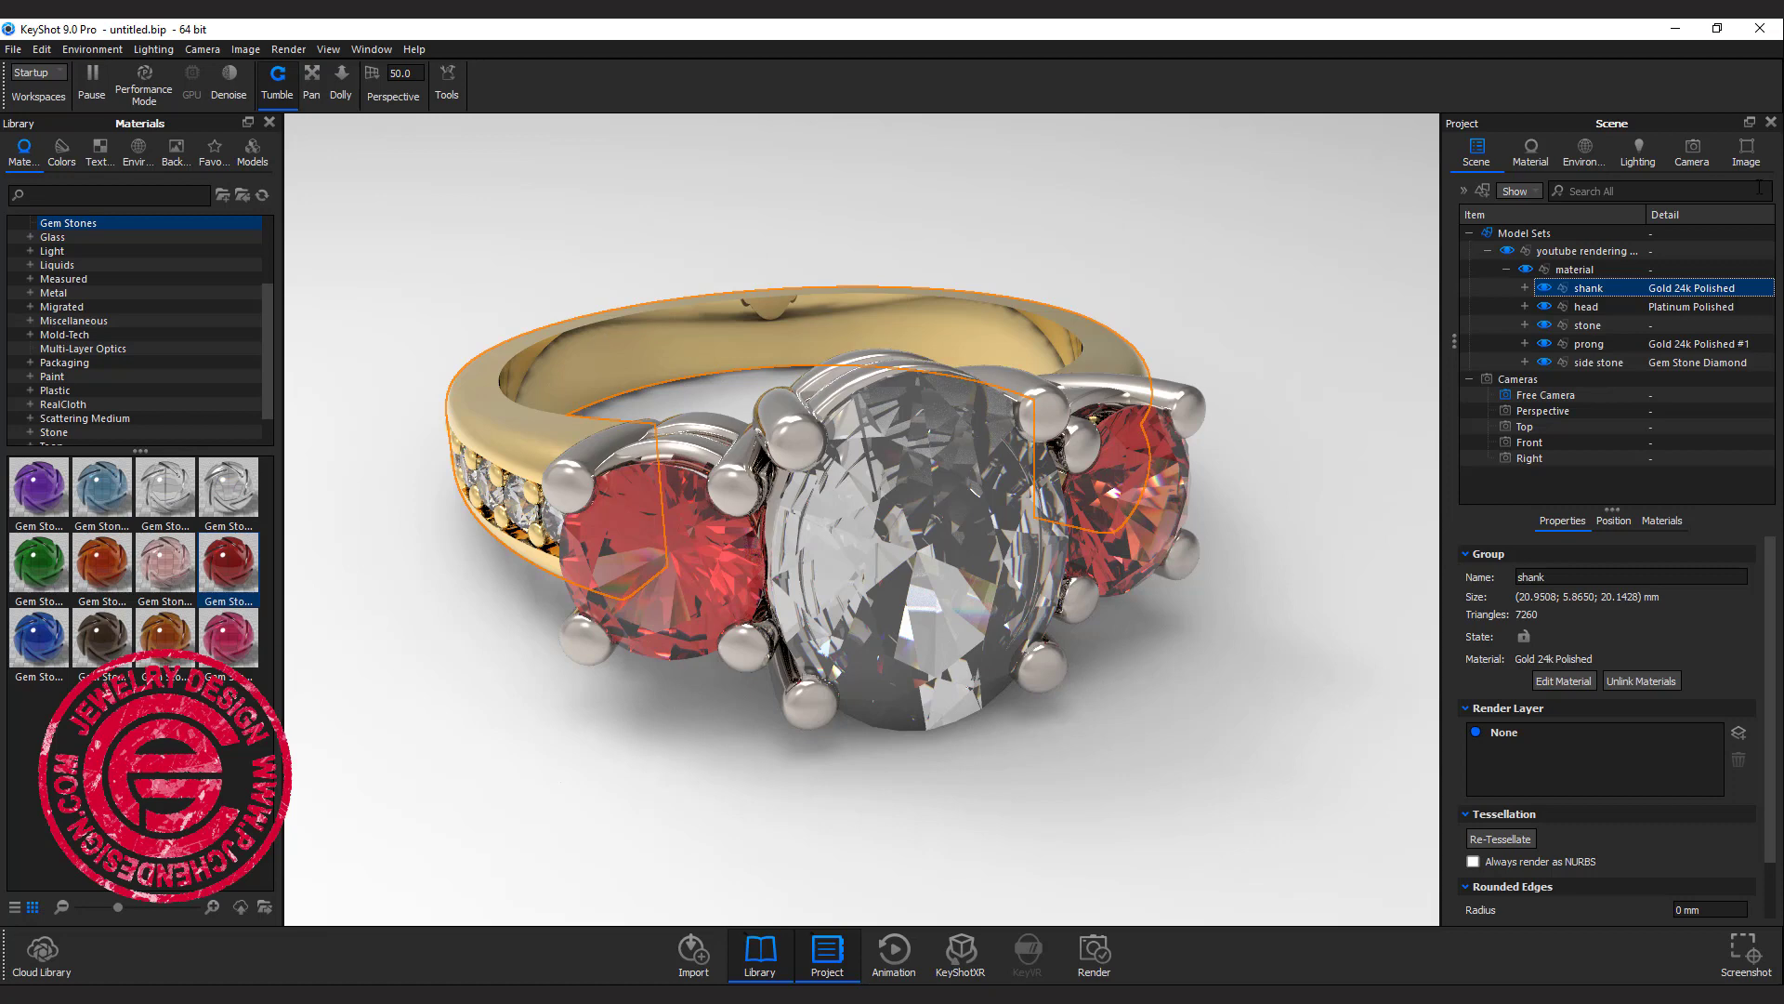
pyautogui.click(1617, 521)
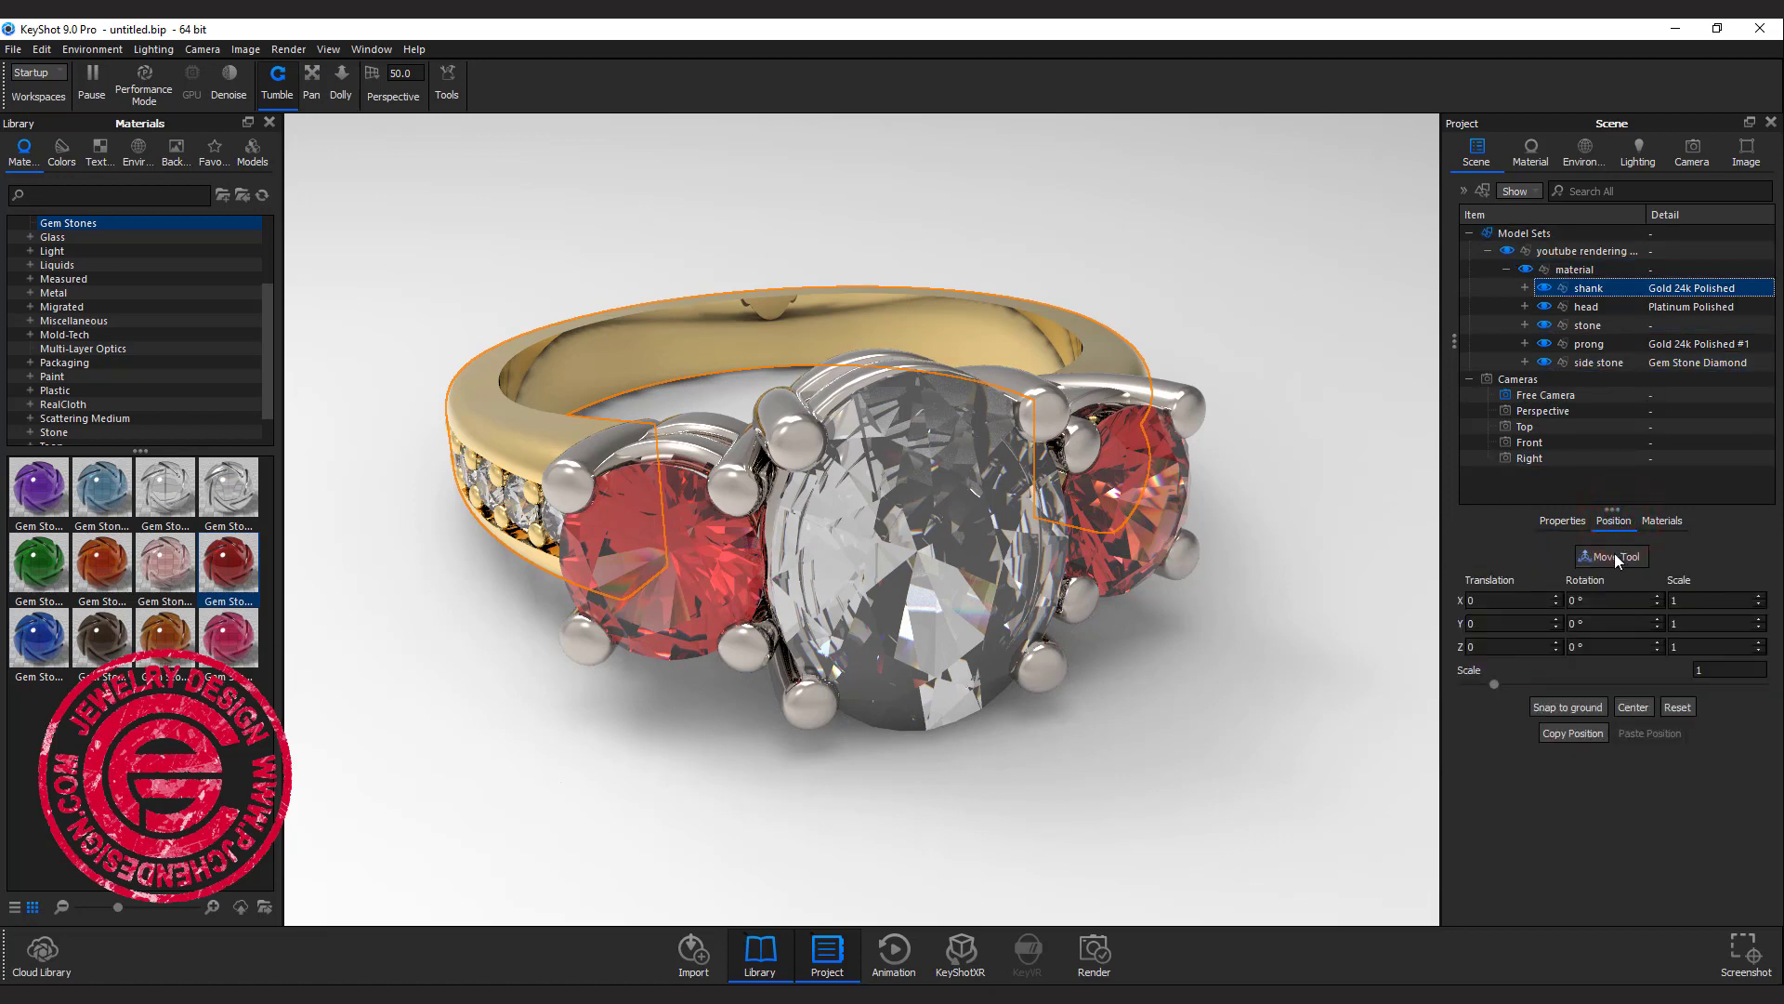
pyautogui.click(1614, 556)
pyautogui.moveTo(830, 270); pyautogui.dragTo(789, 165)
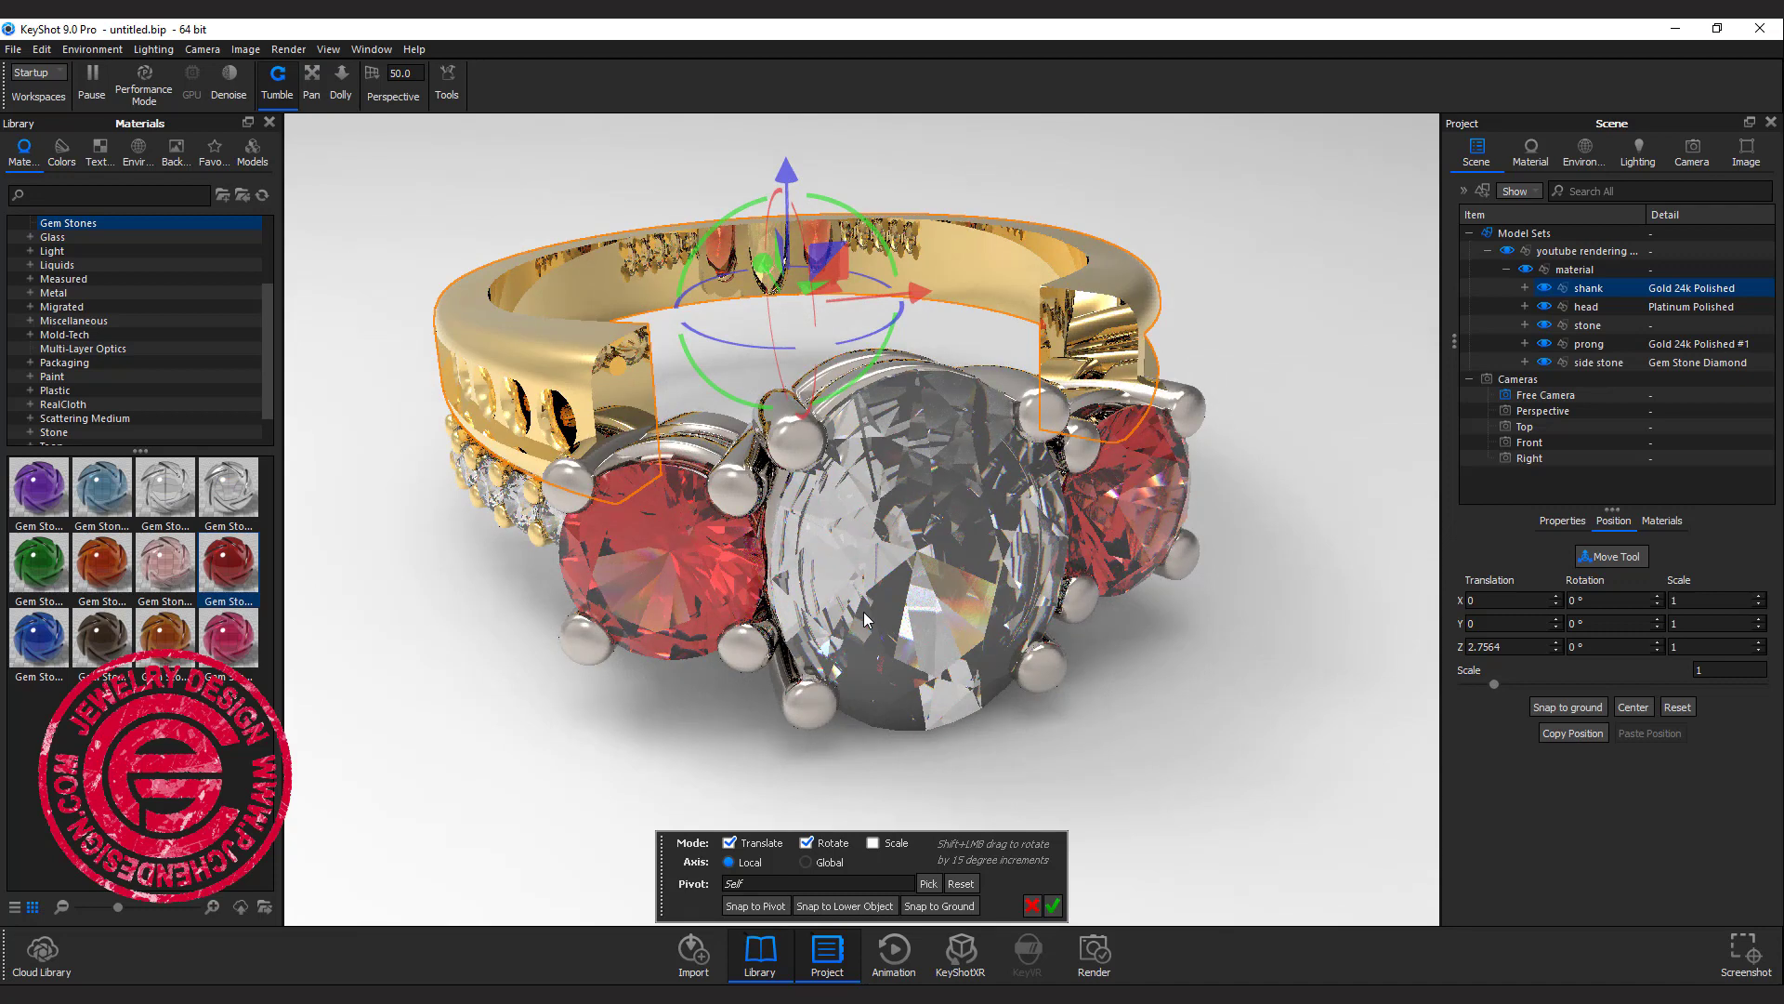
pyautogui.moveTo(788, 156); pyautogui.dragTo(788, 153)
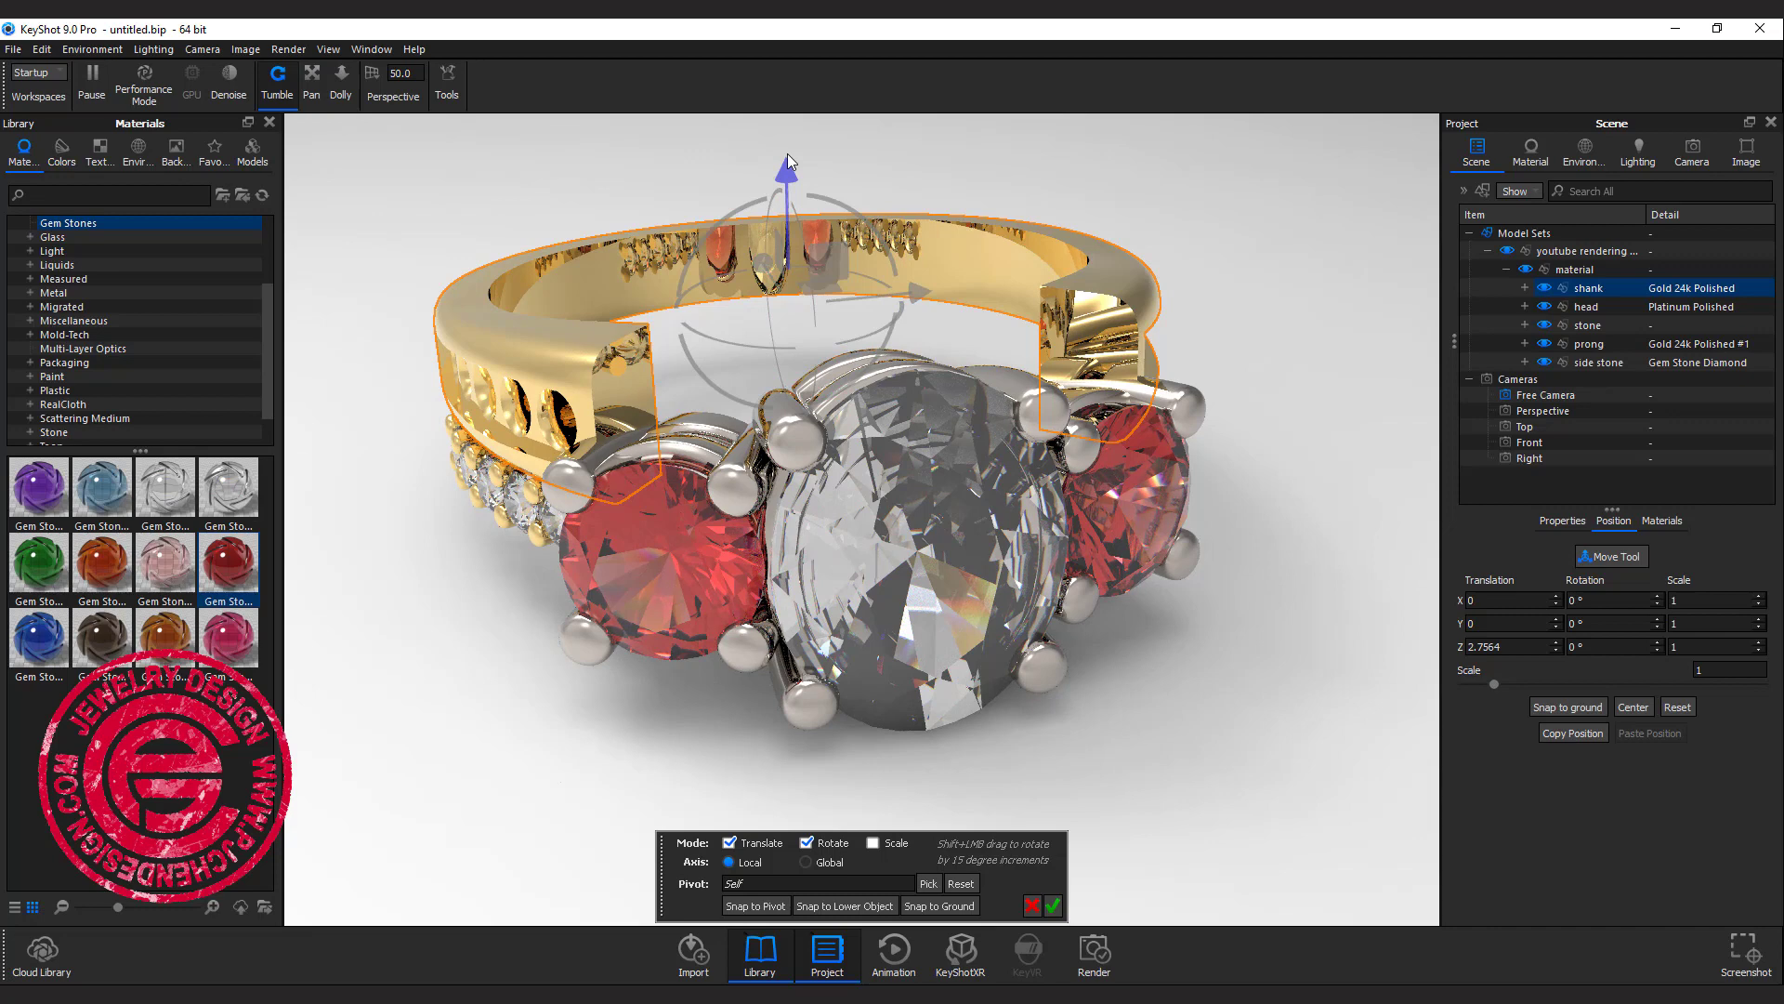
pyautogui.moveTo(788, 154); pyautogui.dragTo(812, 233)
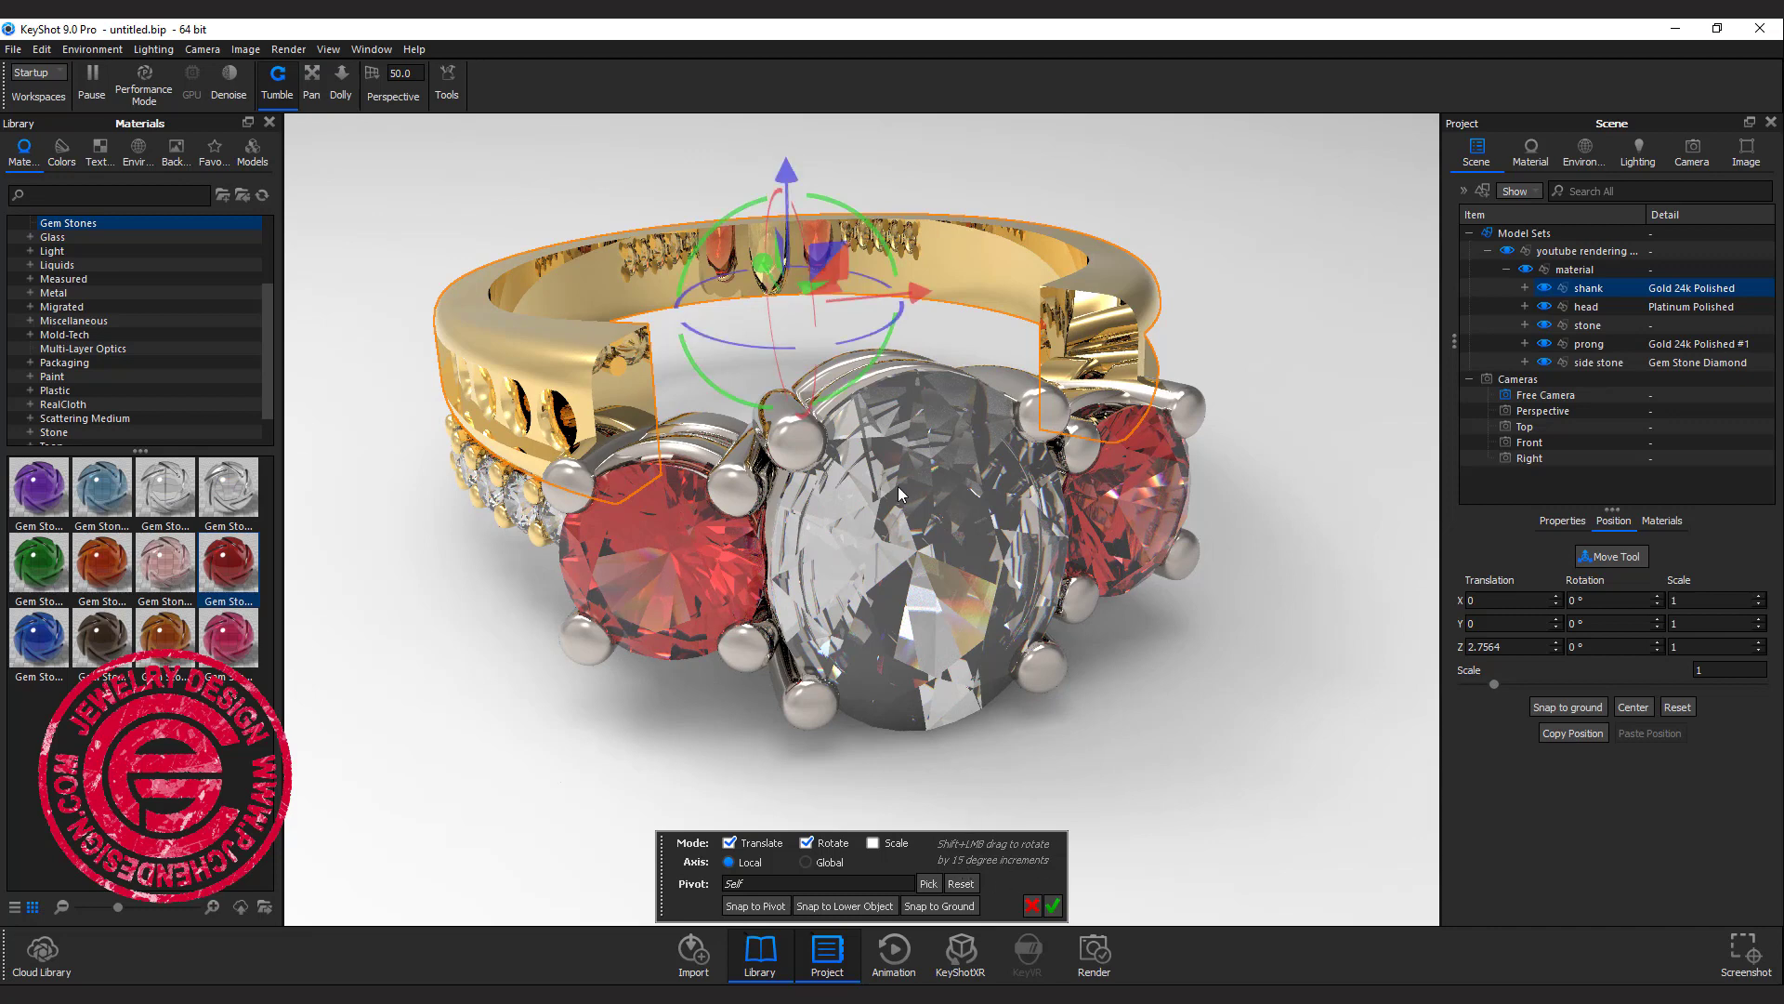
pyautogui.click(1033, 905)
pyautogui.click(1245, 707)
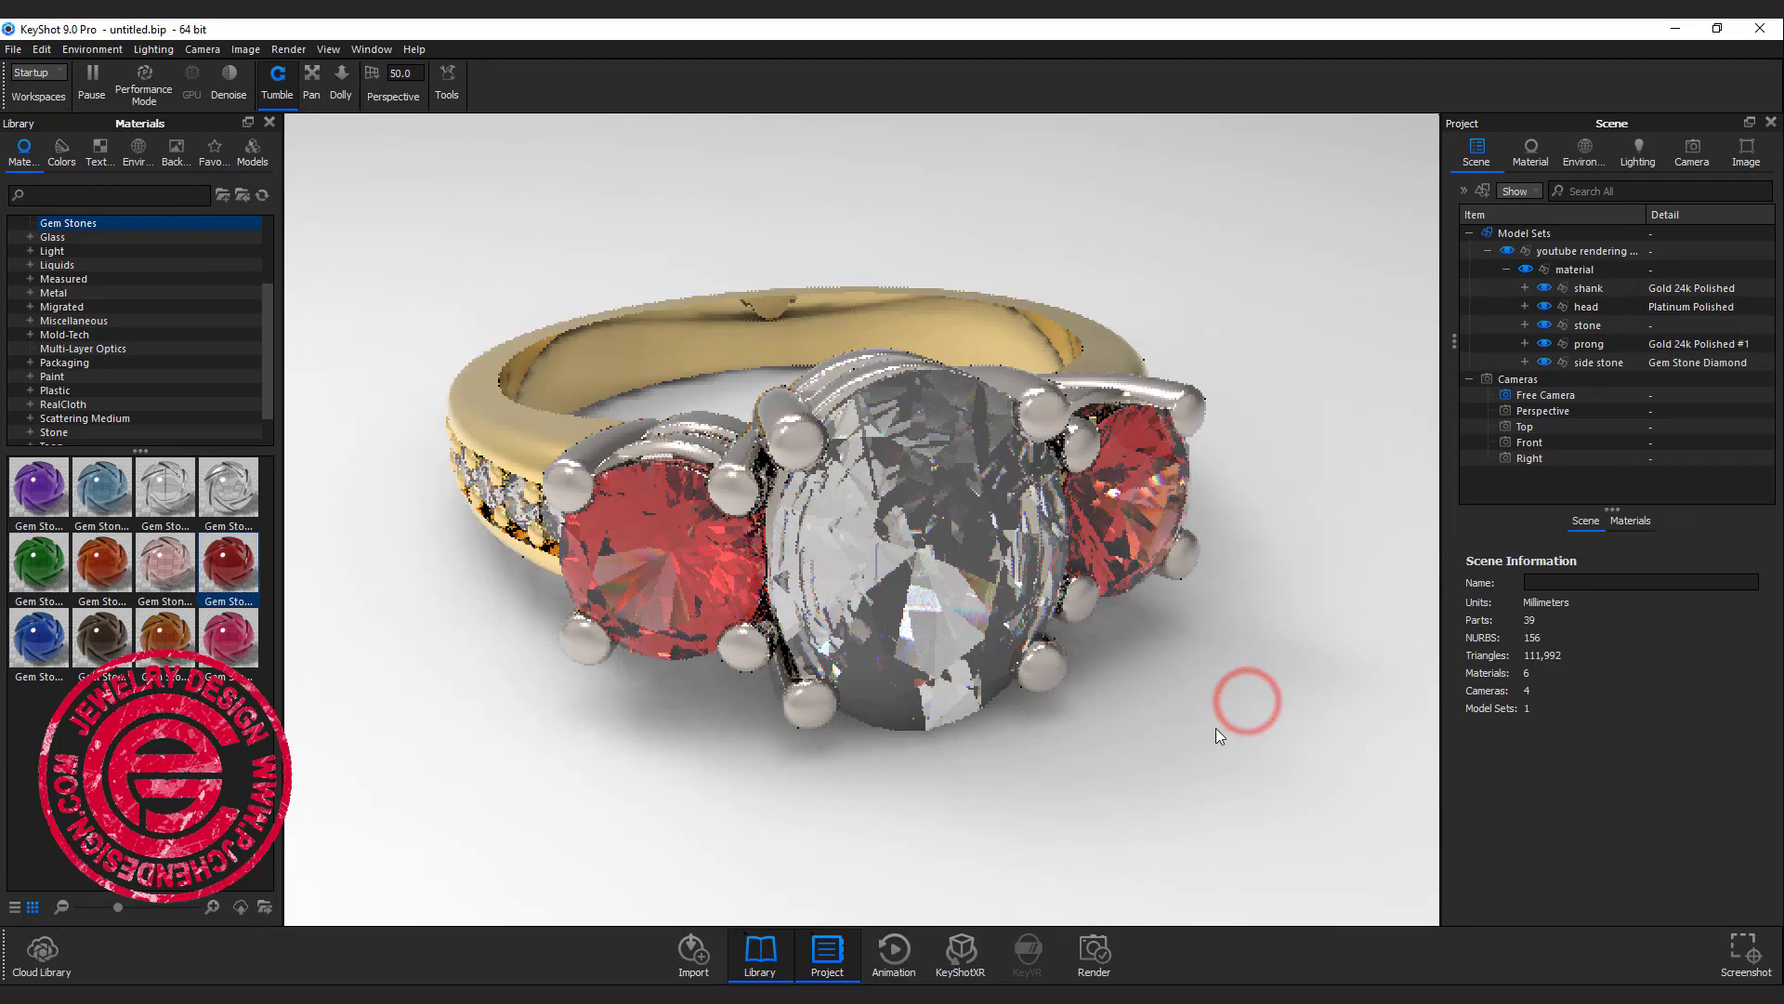
# Add a new camera named 'pi test' in Camera settings and switch the view to it
pyautogui.moveTo(1216, 727); pyautogui.dragTo(1271, 742)
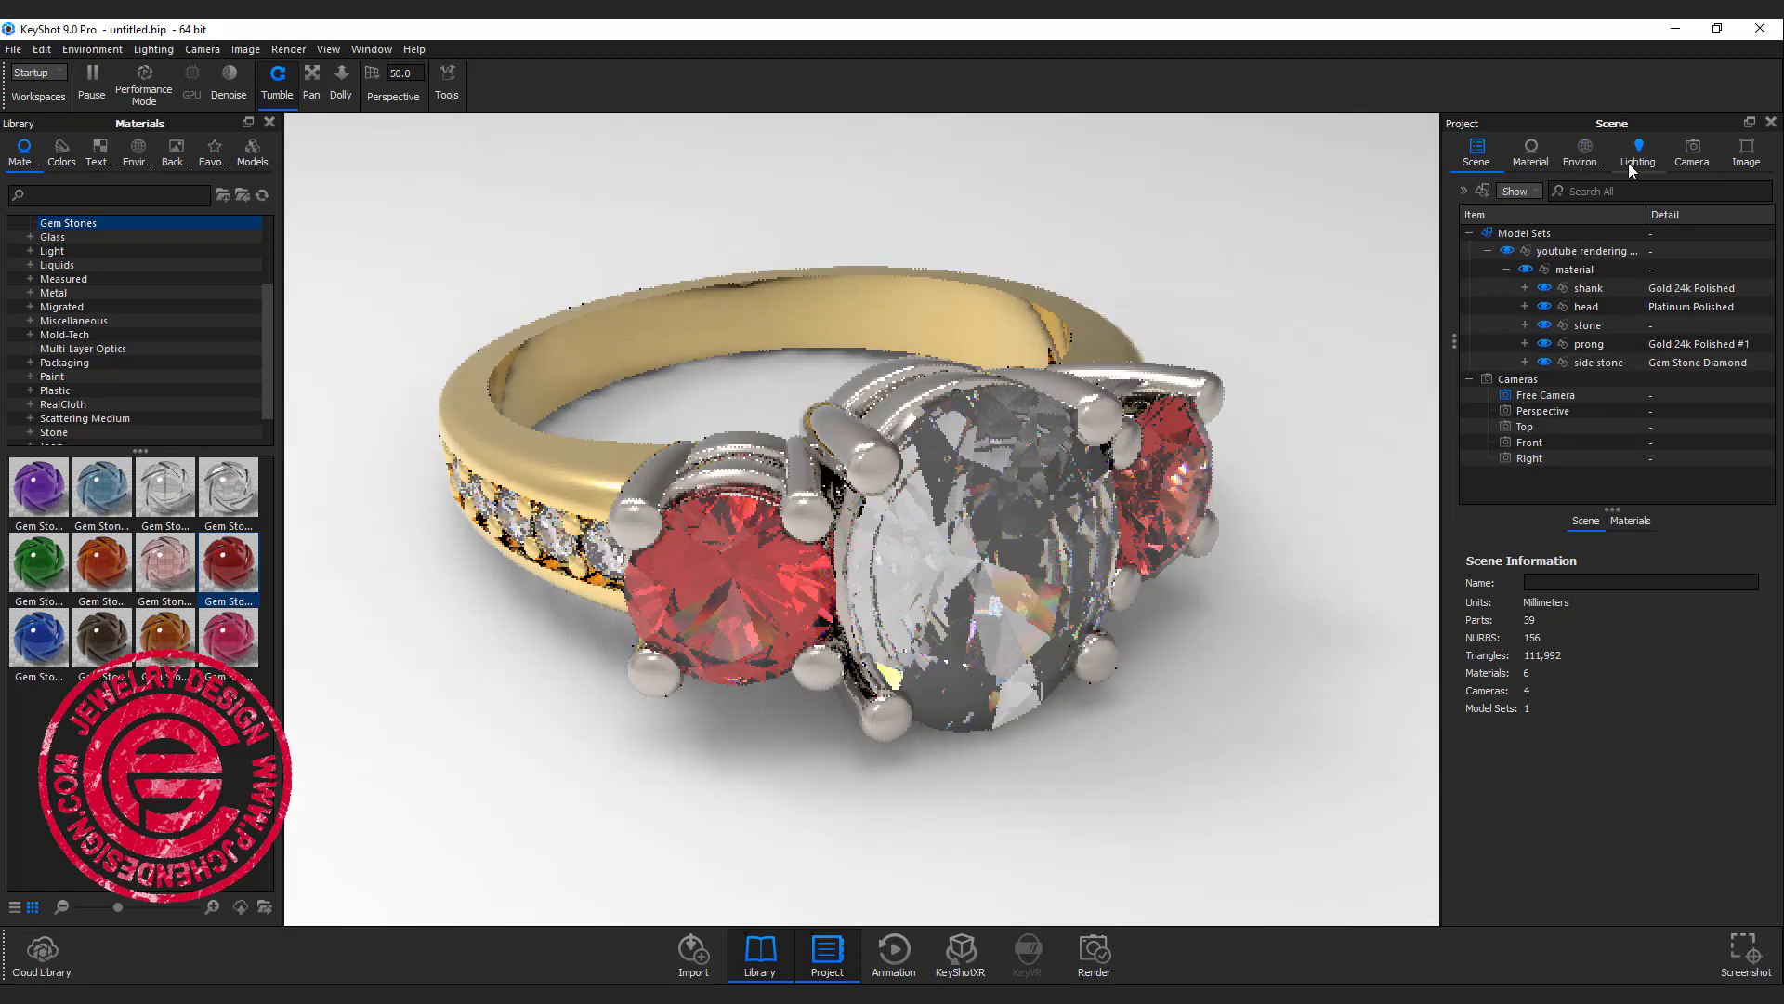
pyautogui.click(1697, 153)
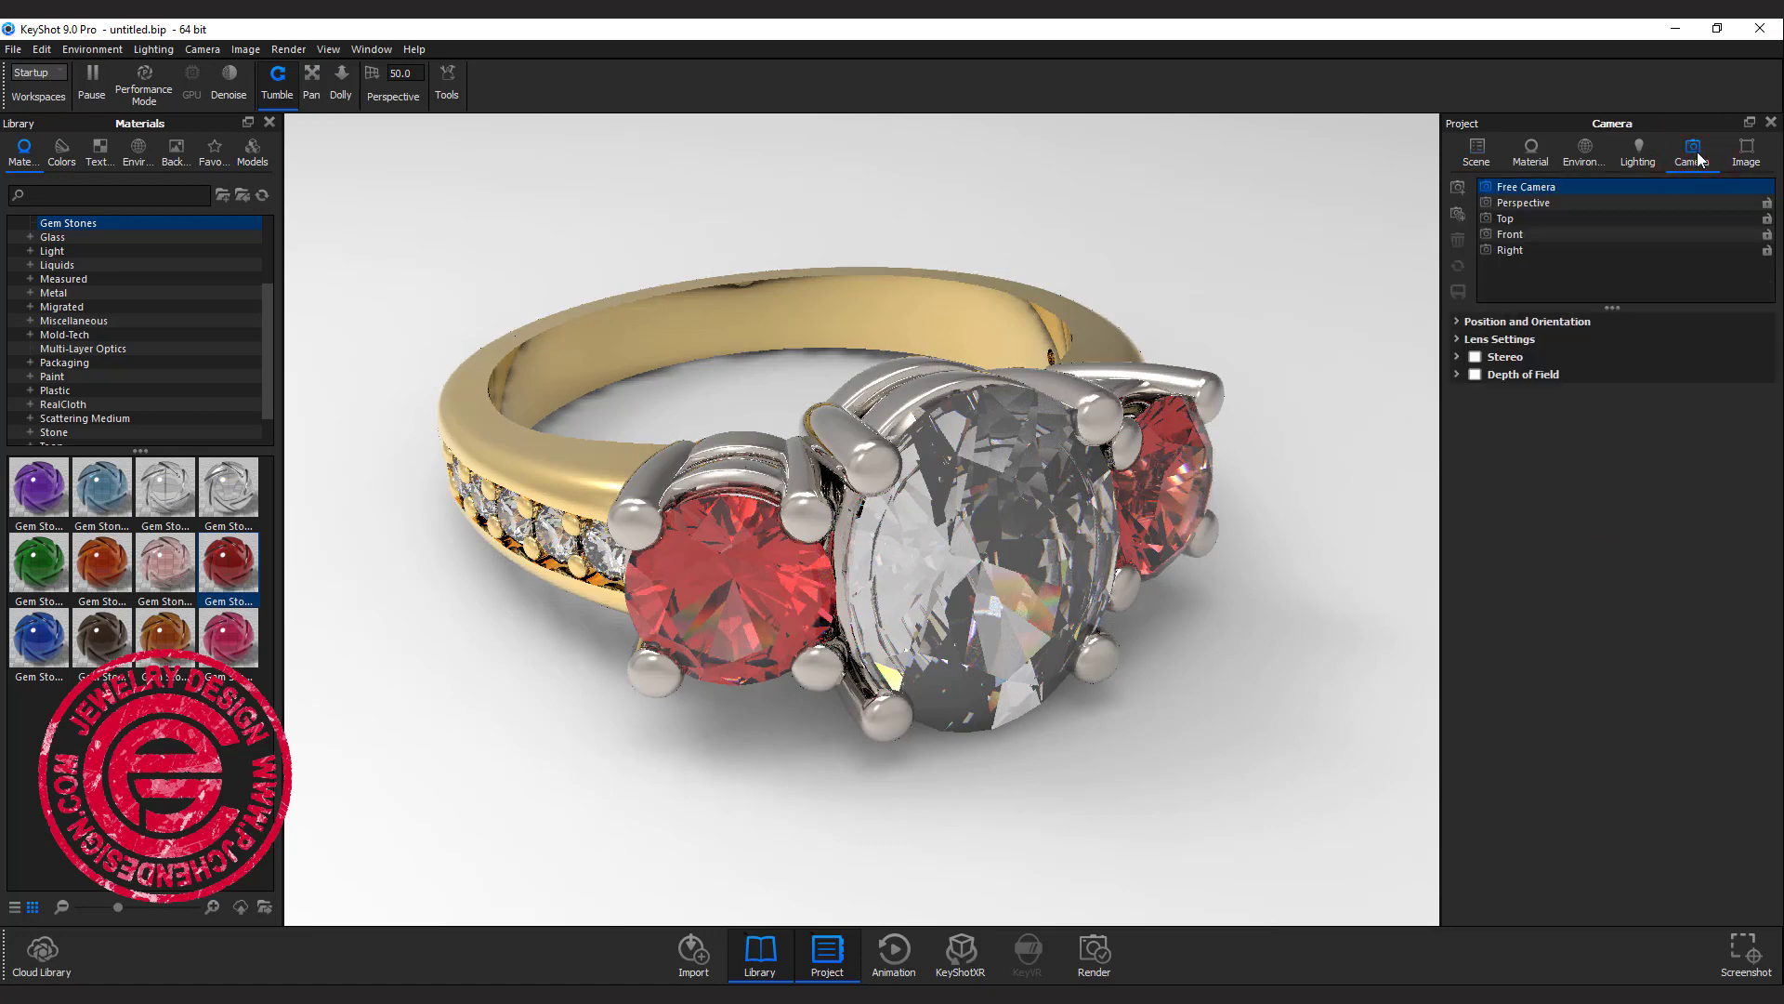
pyautogui.moveTo(1283, 481)
pyautogui.mouseDown()
pyautogui.moveTo(1229, 485)
pyautogui.moveTo(1219, 412)
pyautogui.moveTo(1253, 366)
pyautogui.moveTo(1263, 471)
pyautogui.mouseUp()
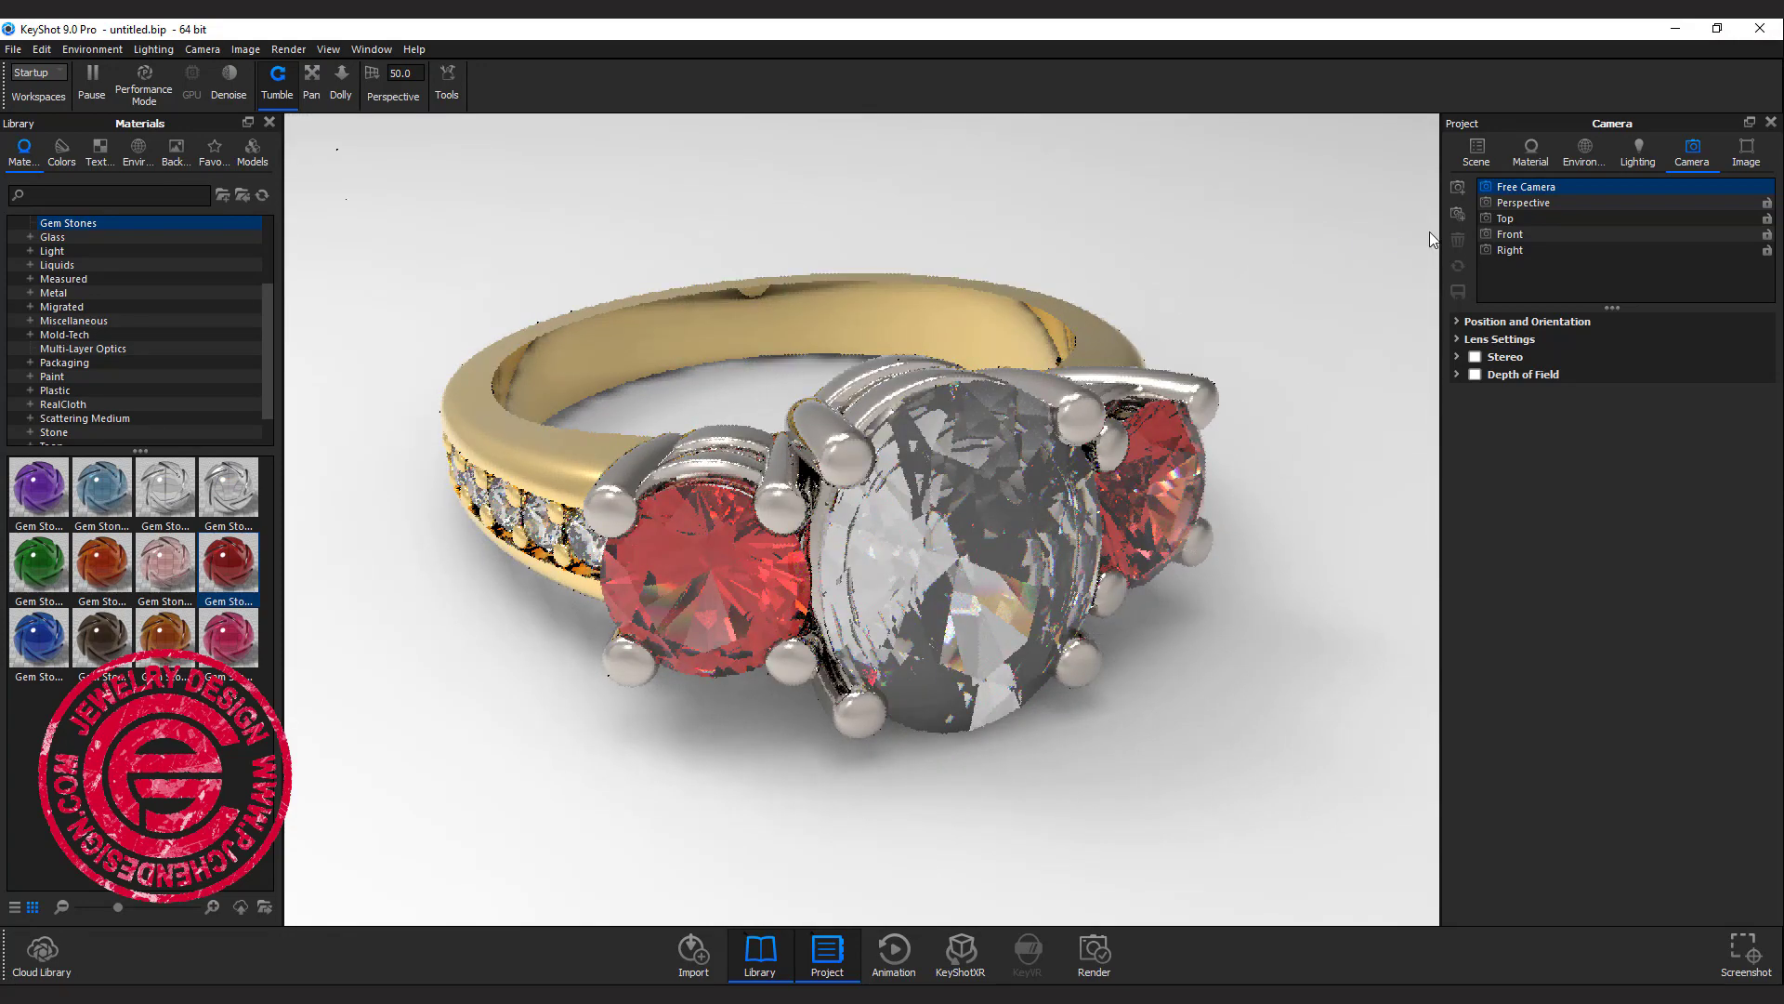
pyautogui.click(1459, 188)
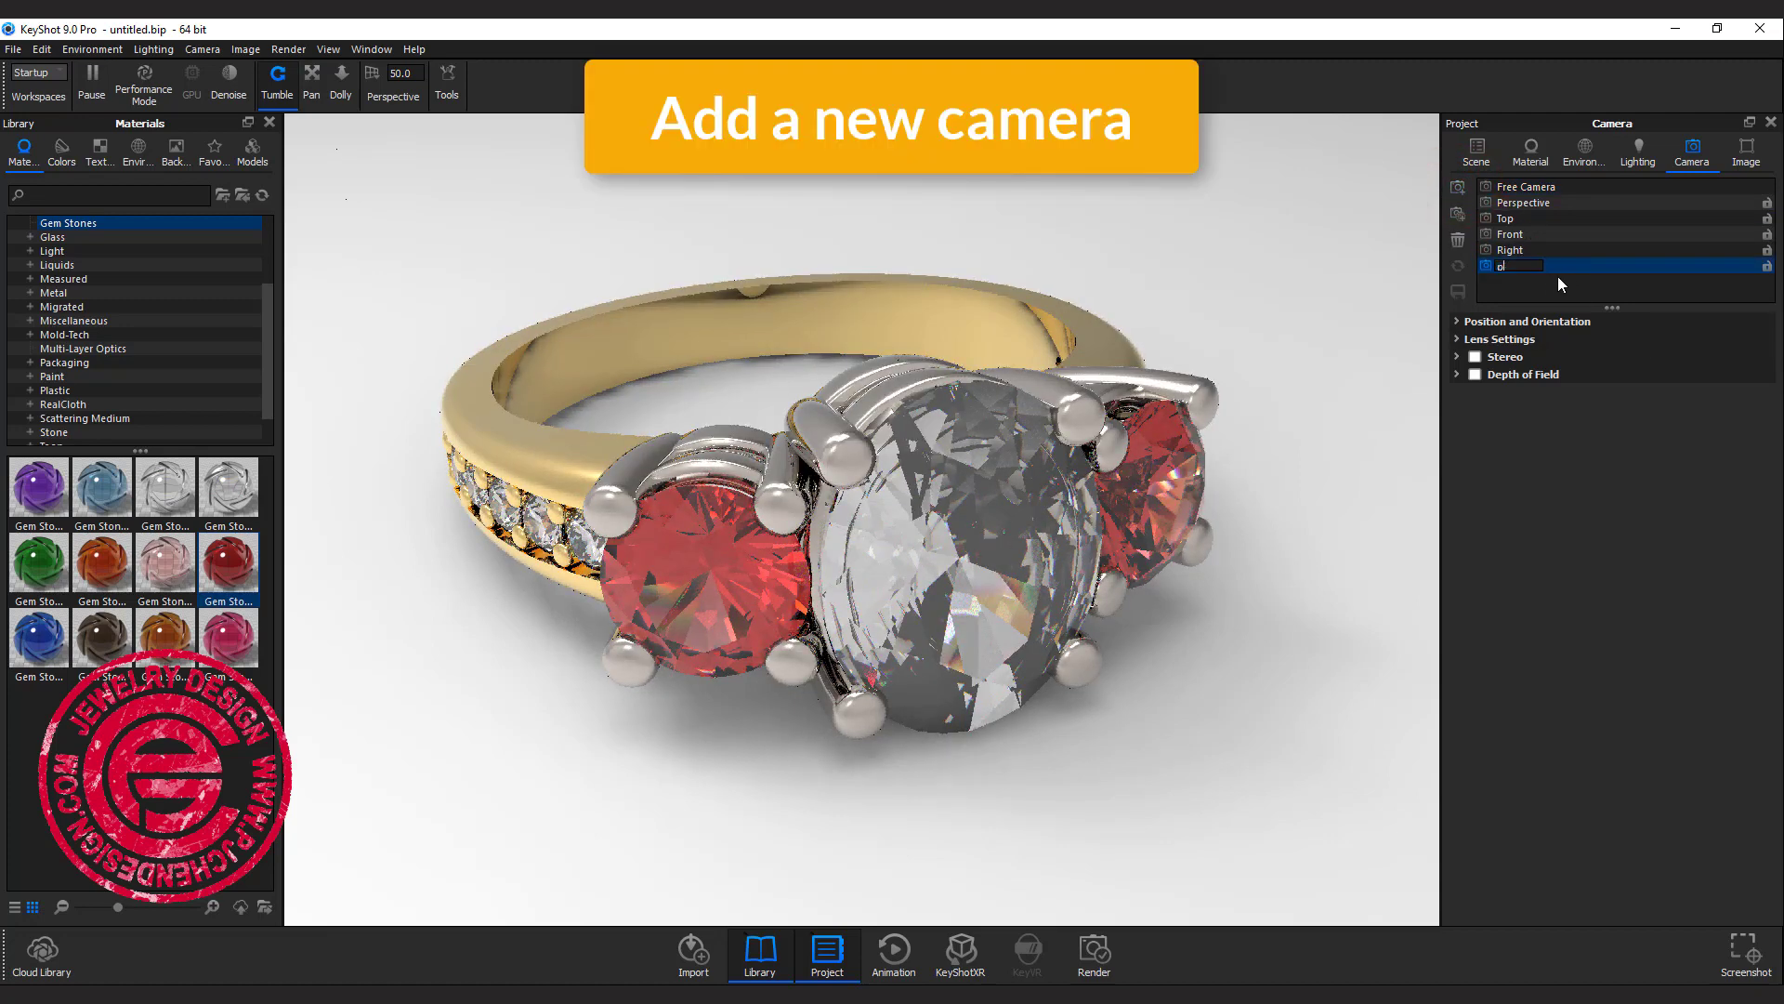
pyautogui.write('pi test')
pyautogui.click(1465, 288)
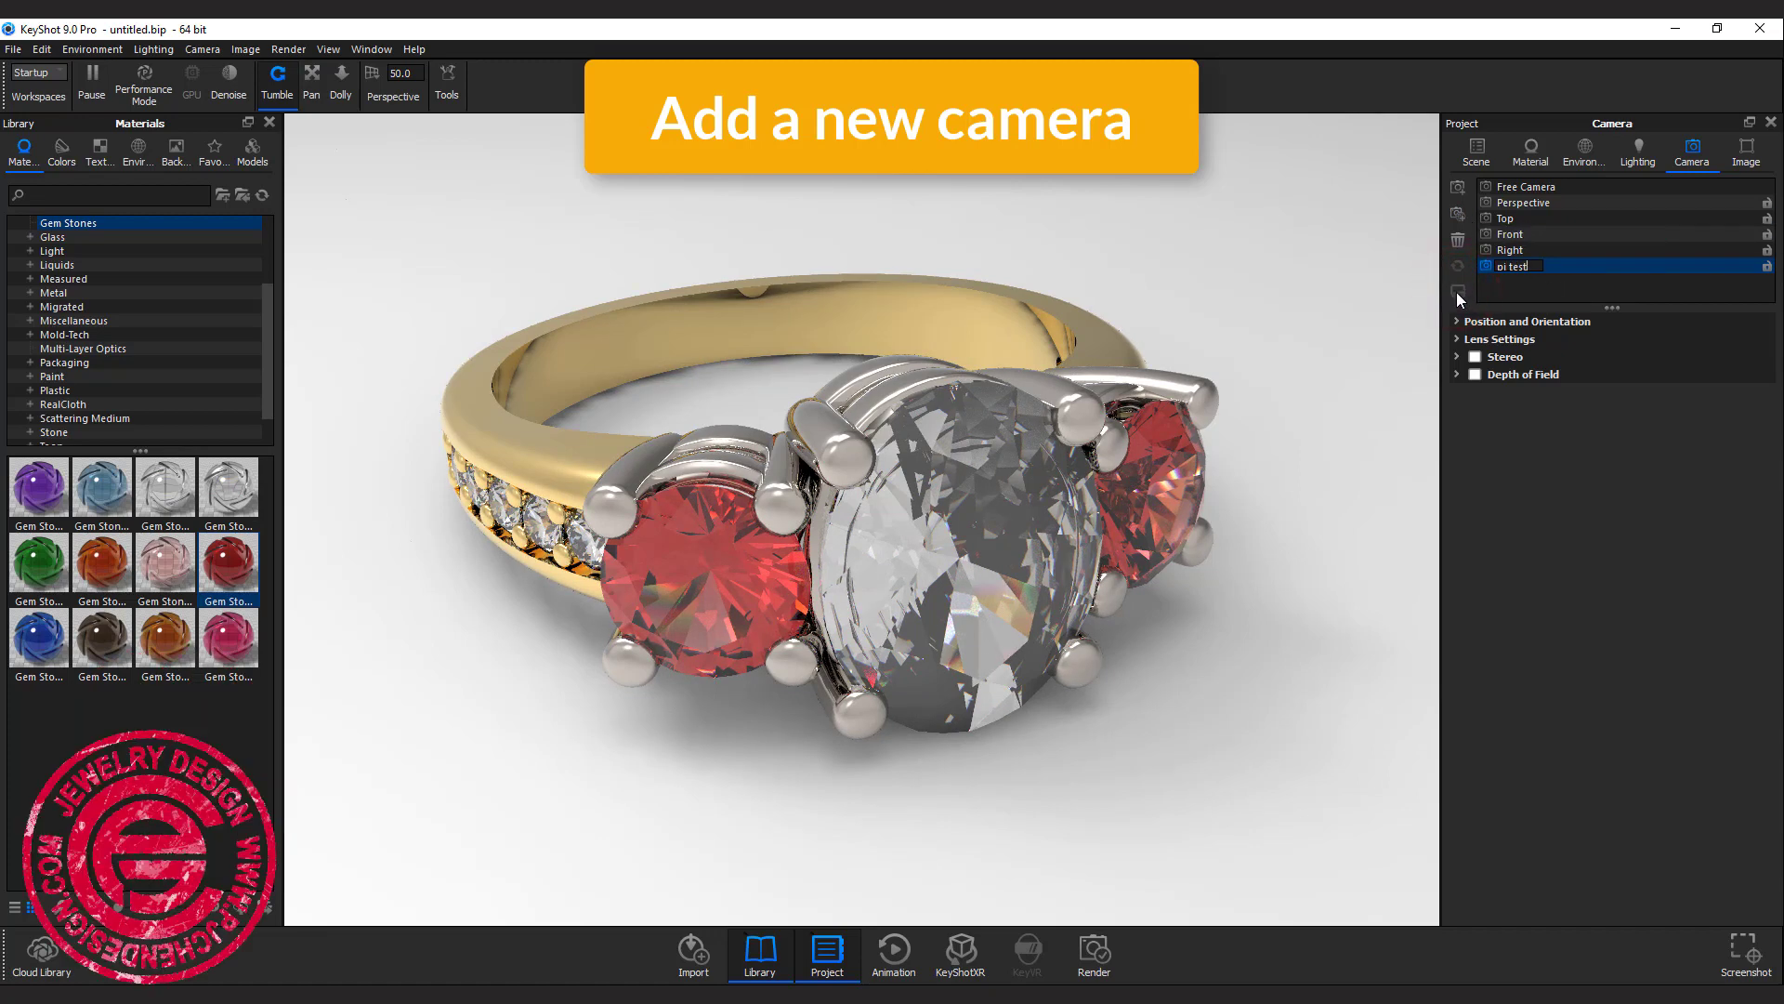
pyautogui.moveTo(1286, 365); pyautogui.dragTo(1057, 343)
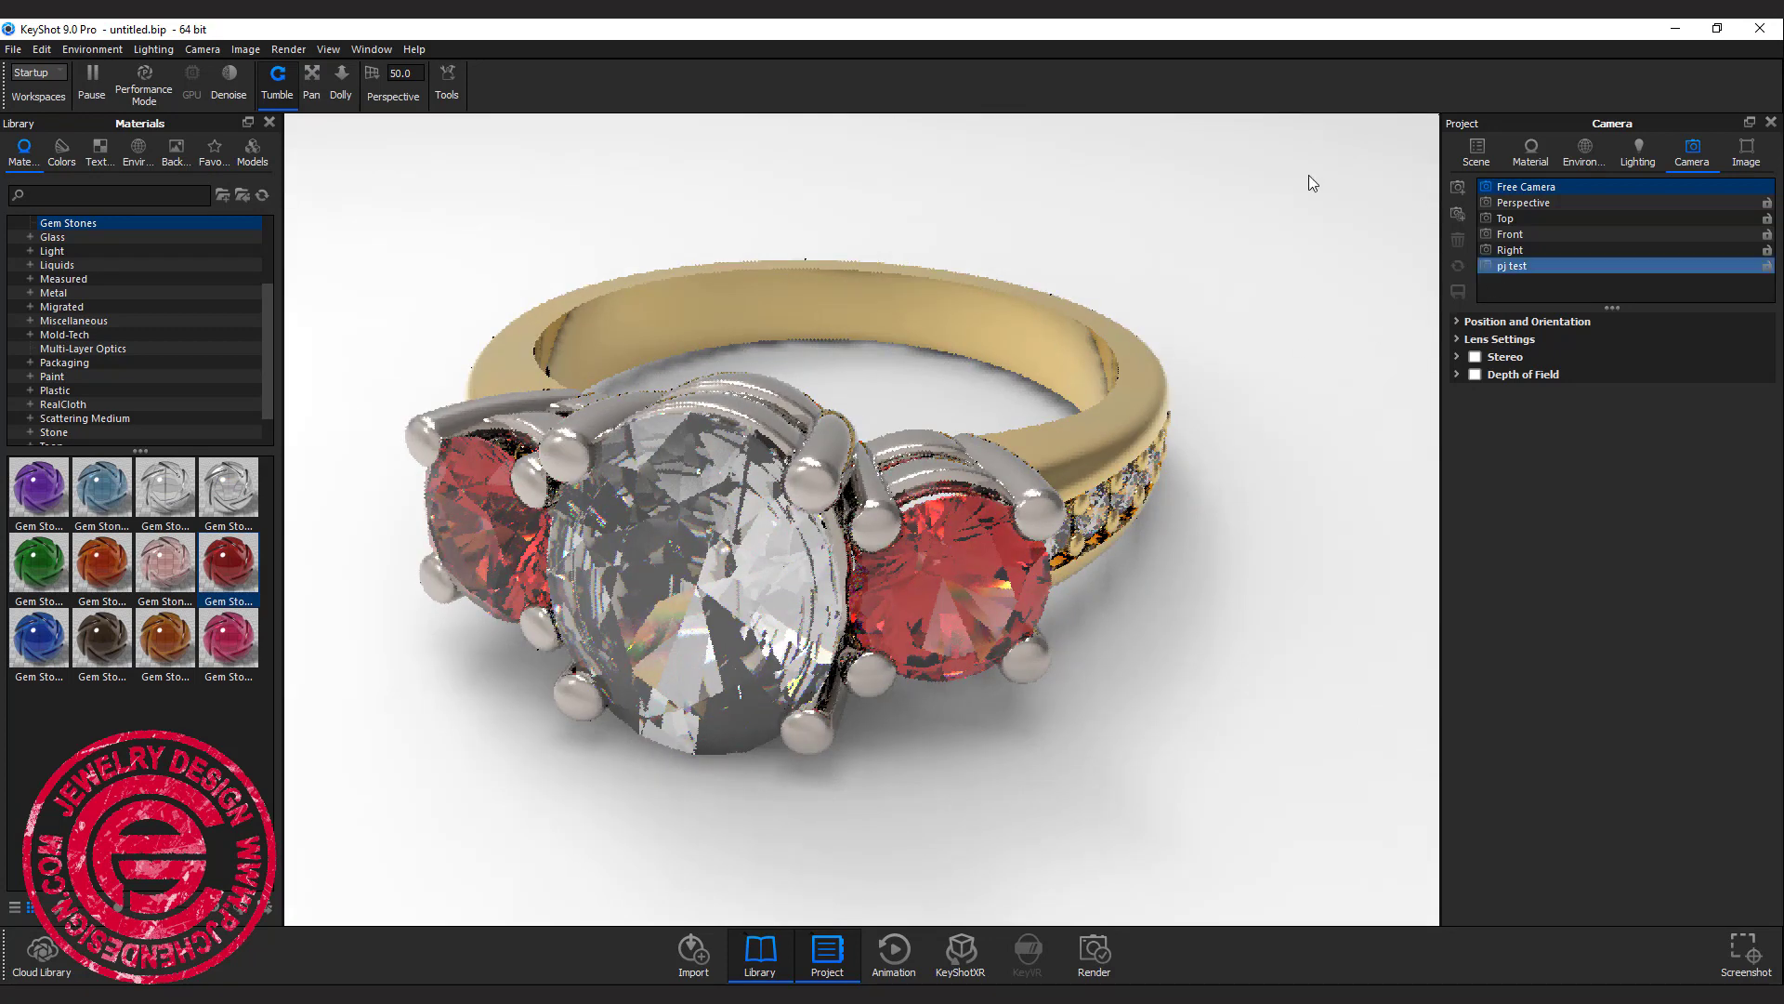
pyautogui.click(1546, 267)
pyautogui.click(1547, 267)
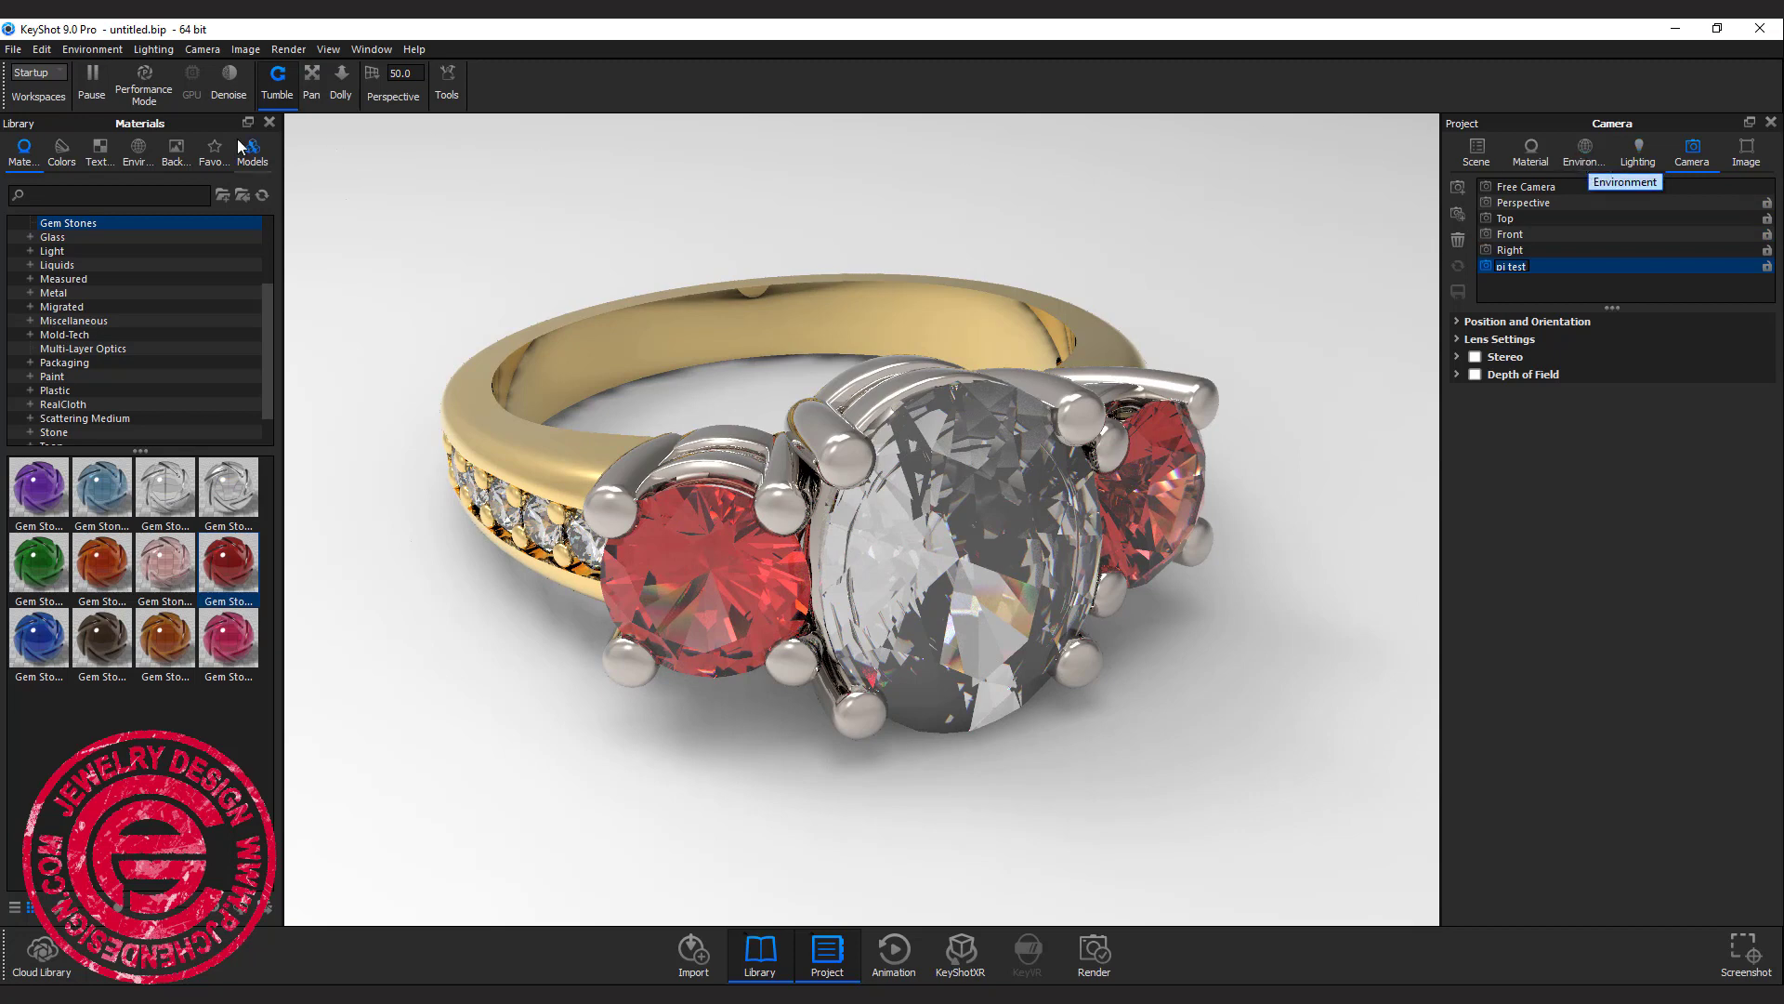
# Browse the Library's Studio lighting environments, scrolling through the thumbnails
pyautogui.click(136, 151)
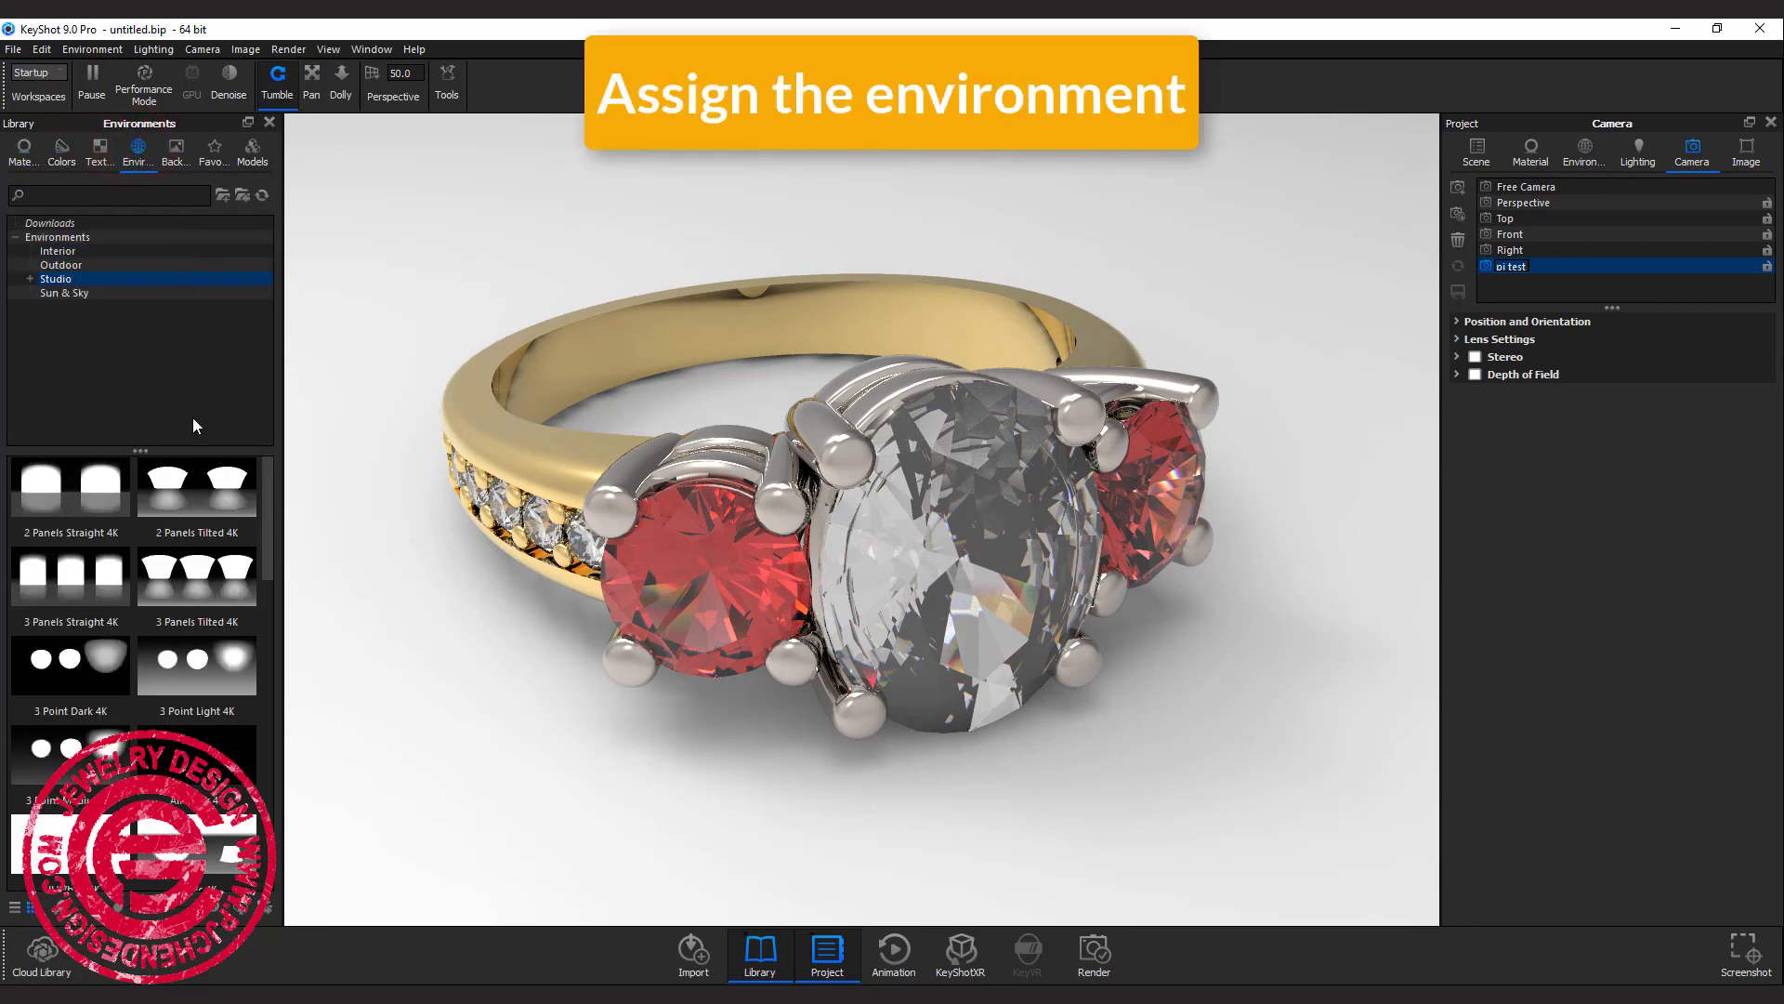
pyautogui.scroll(-10, 152, 553)
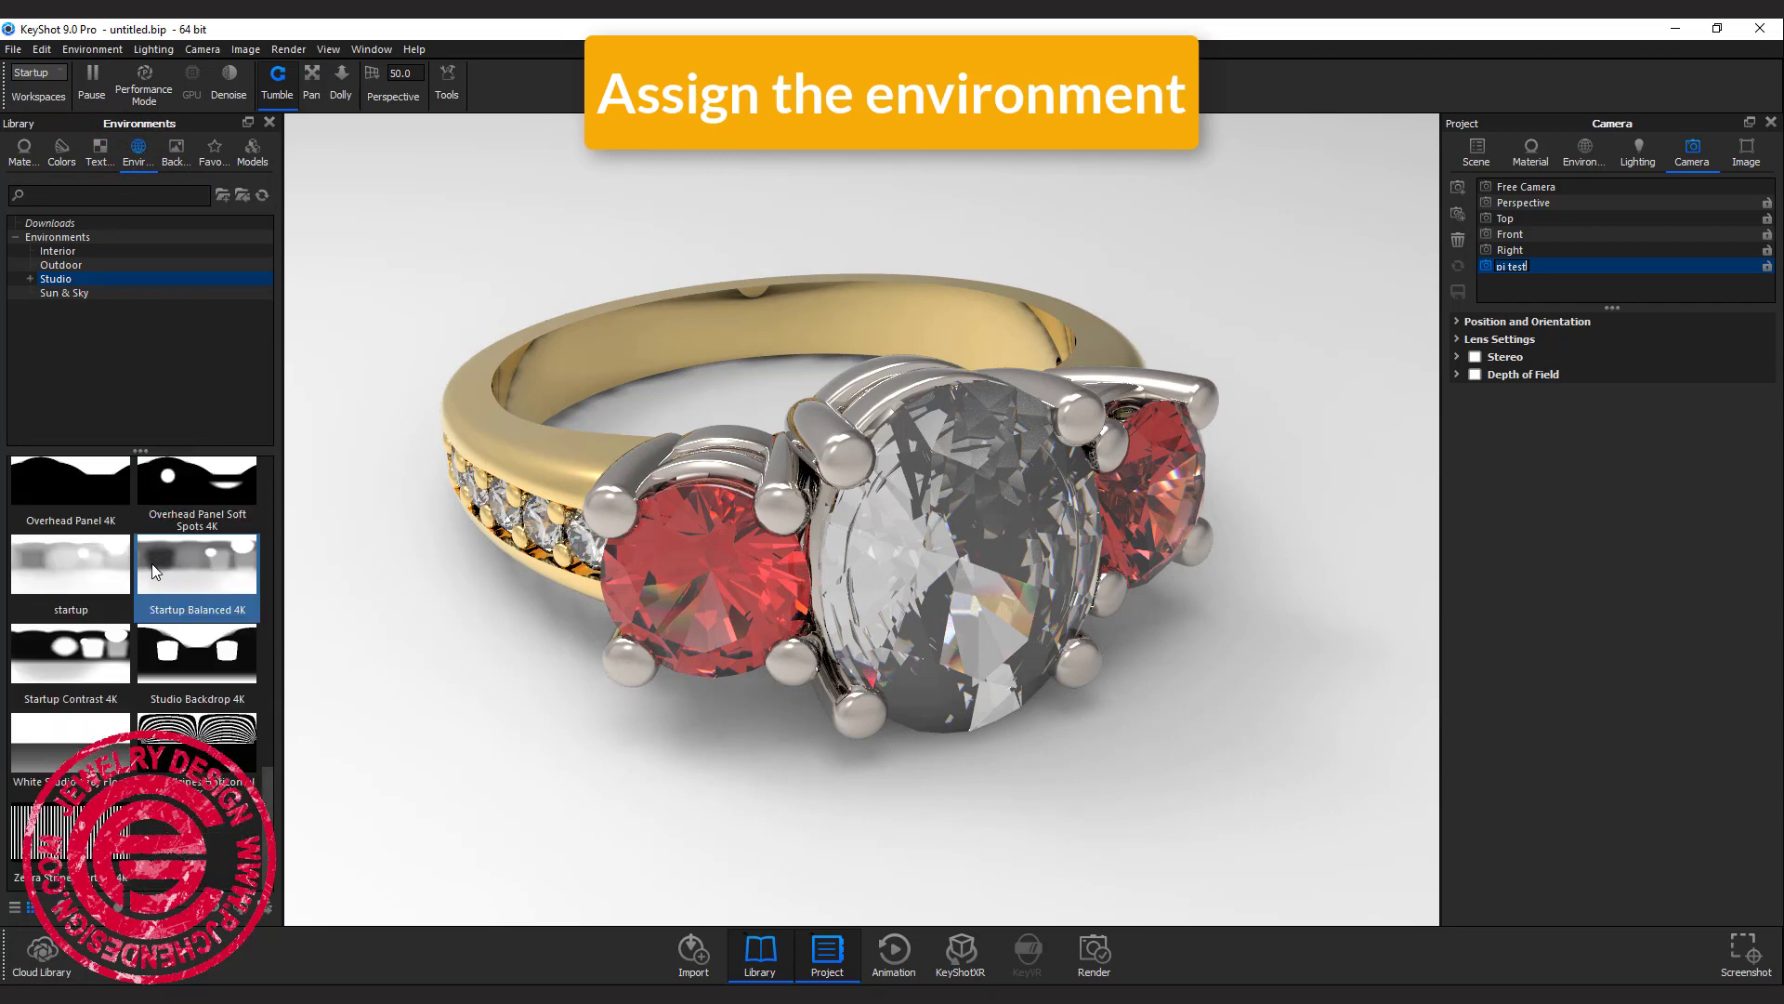
pyautogui.scroll(10, 155, 571)
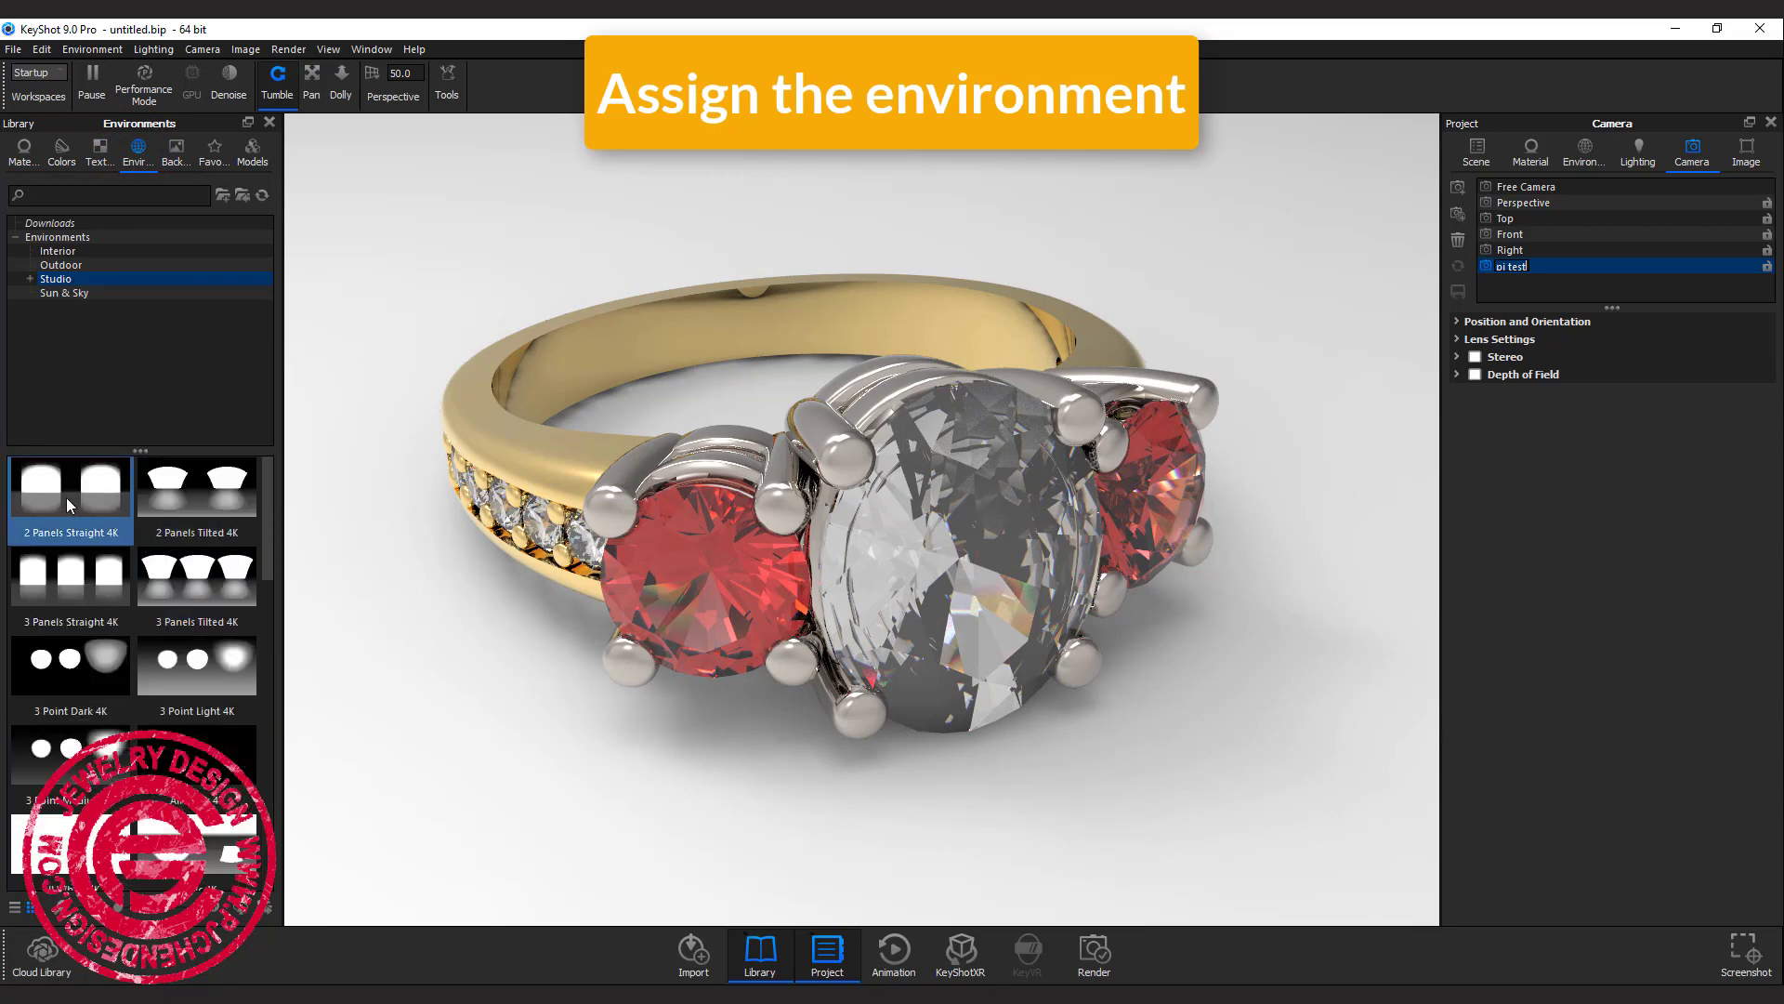
pyautogui.scroll(-6, 198, 558)
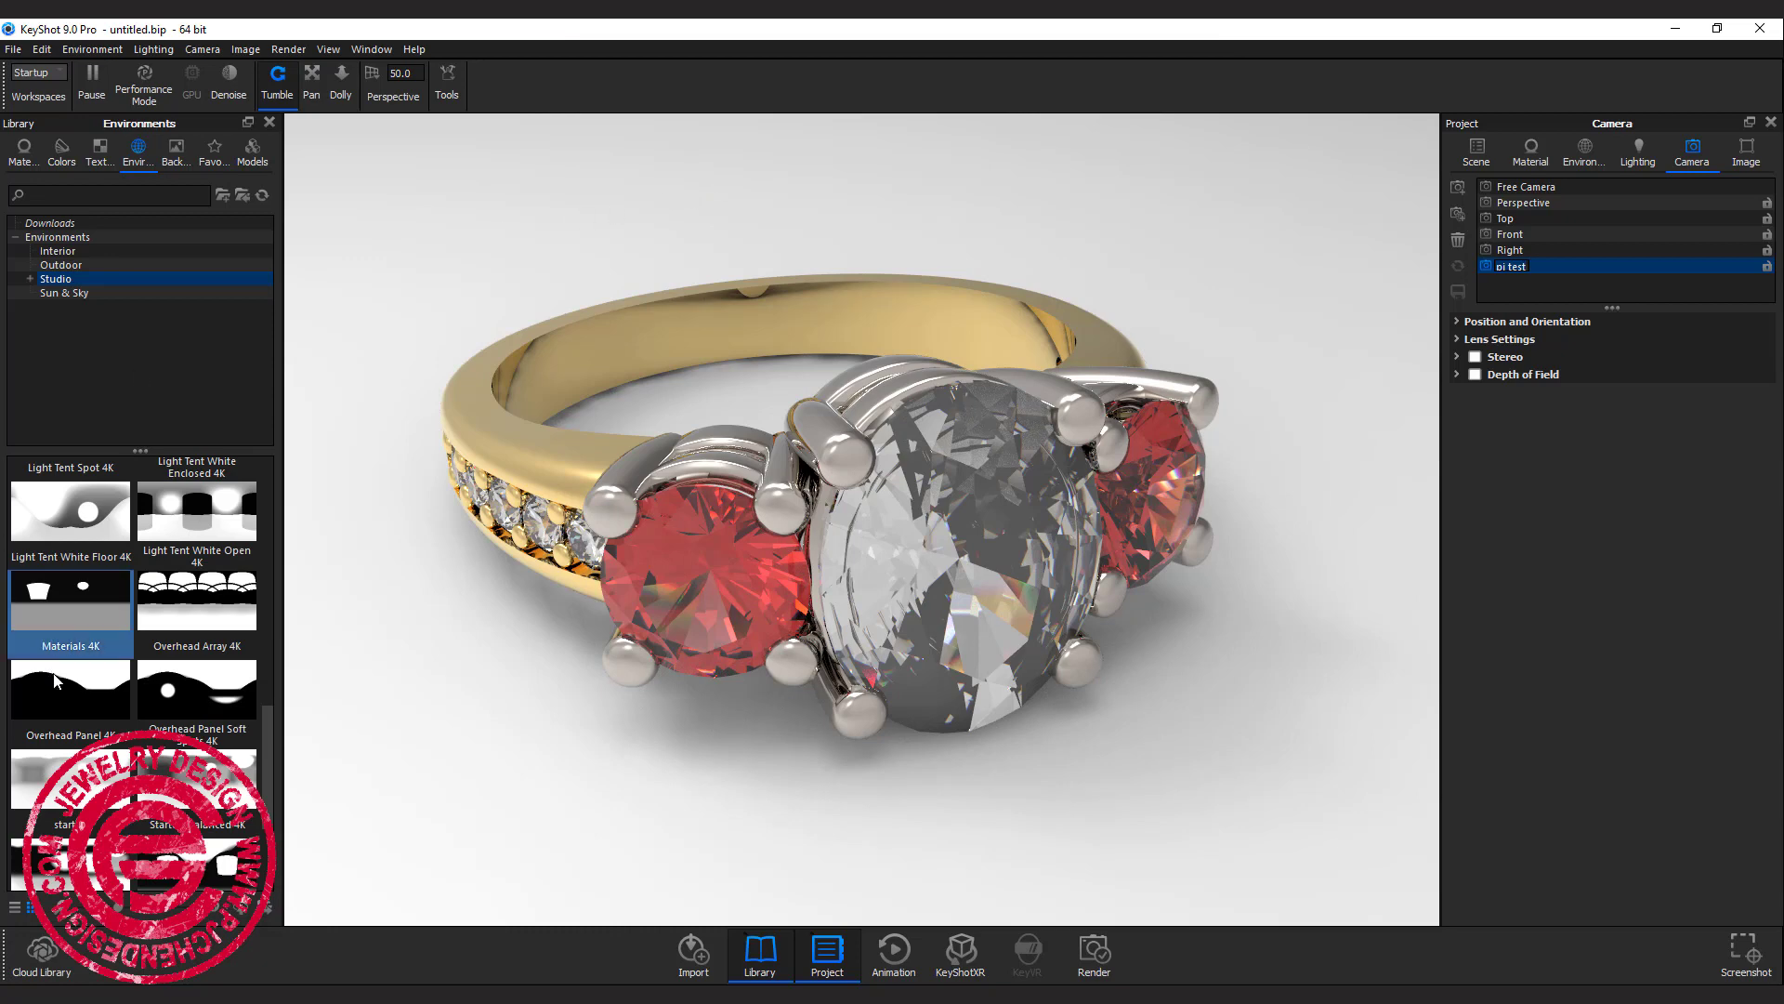
pyautogui.scroll(5, 107, 657)
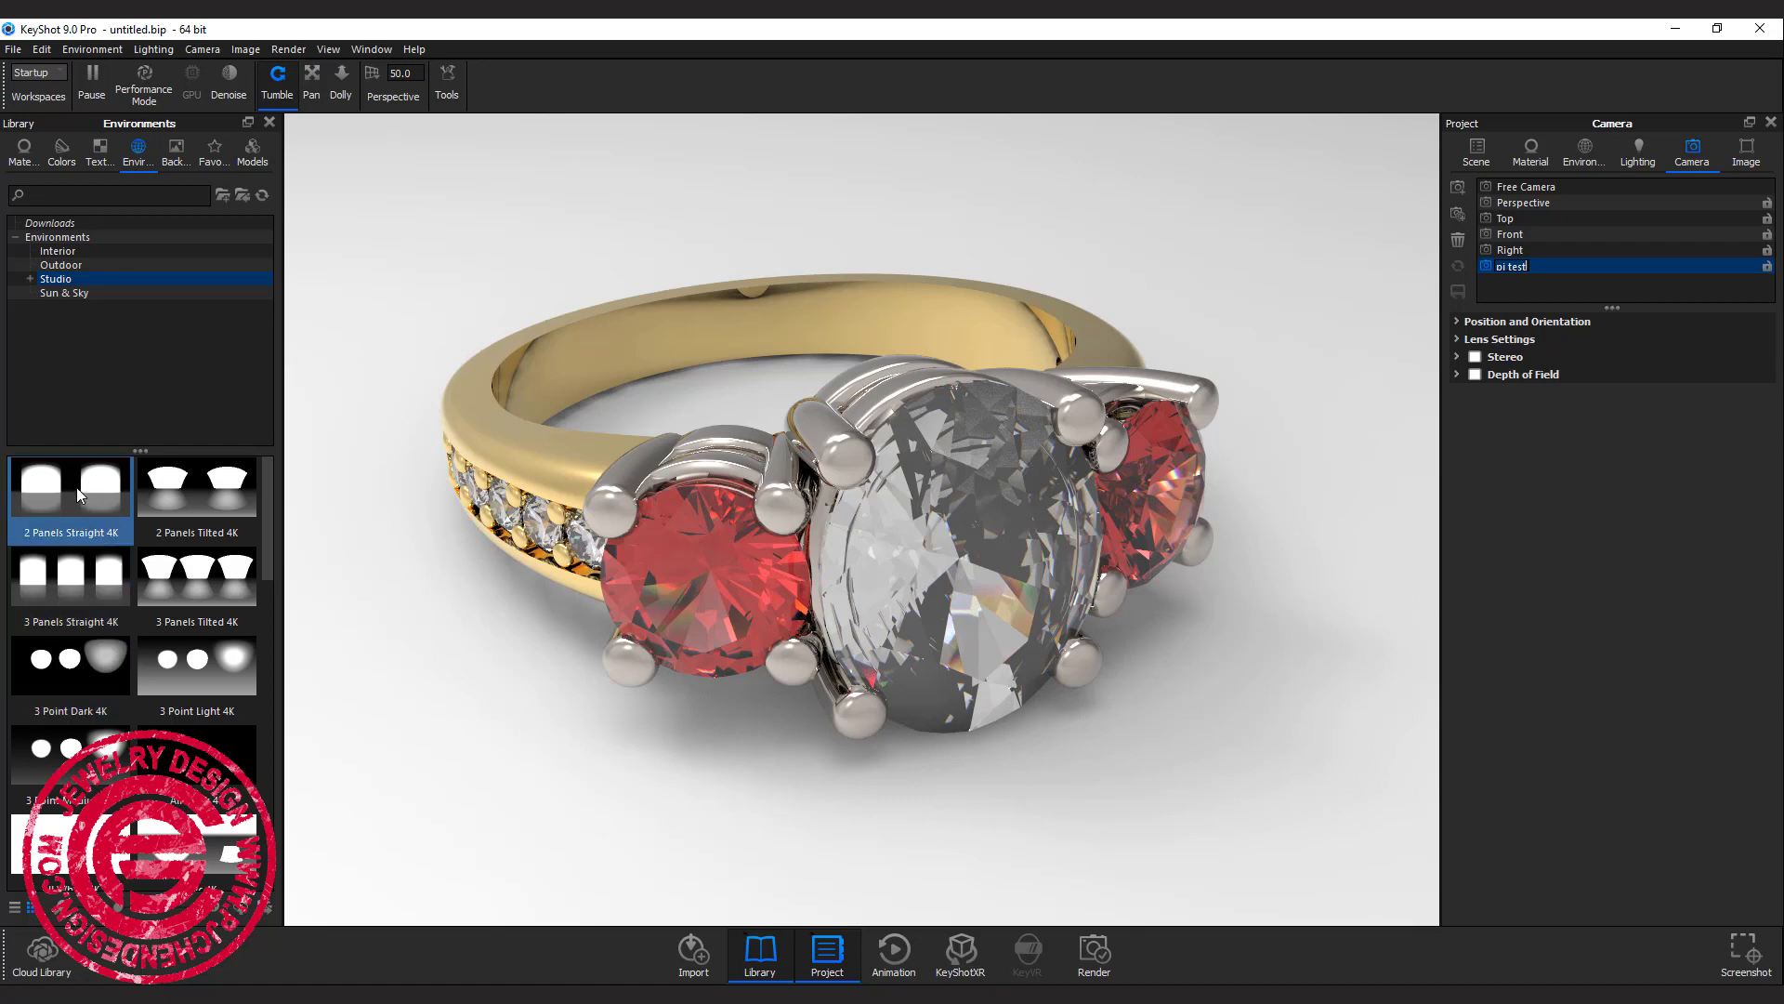
# Apply 2 Panels Straight 4K, zoom out to the environment dome, and show Environment properties
pyautogui.moveTo(77, 486)
pyautogui.moveTo(70, 487); pyautogui.dragTo(427, 302)
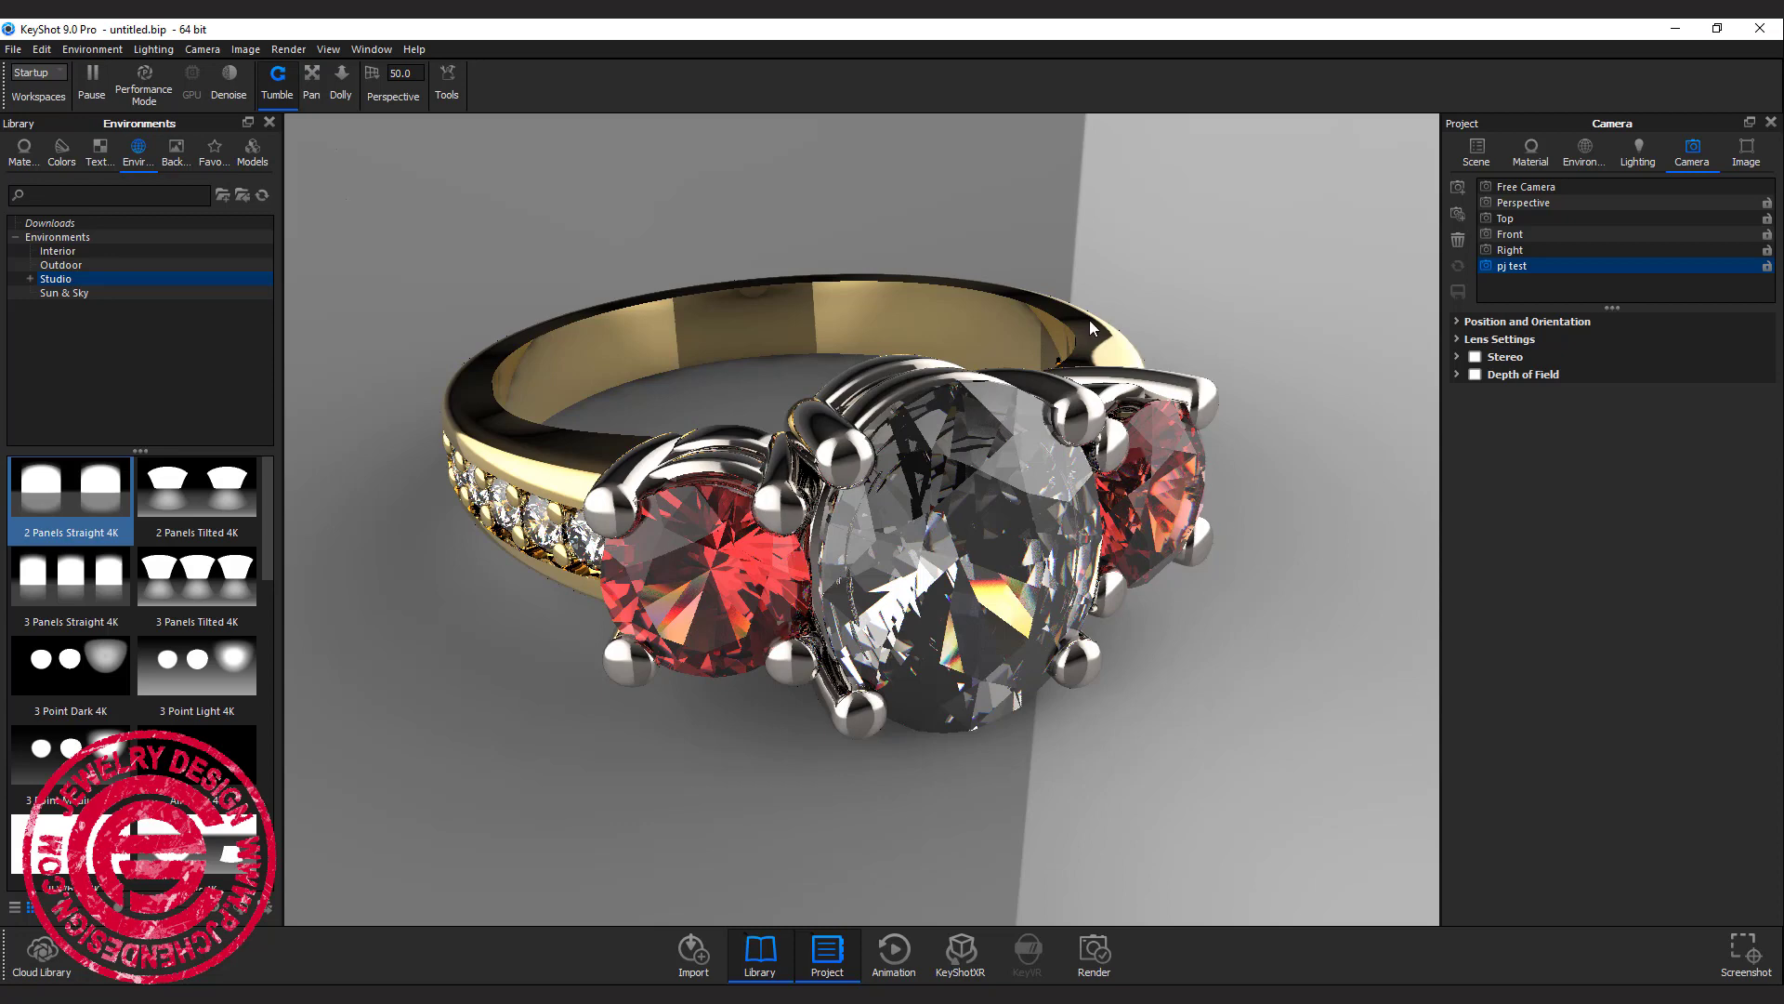
pyautogui.scroll(3, 991, 489)
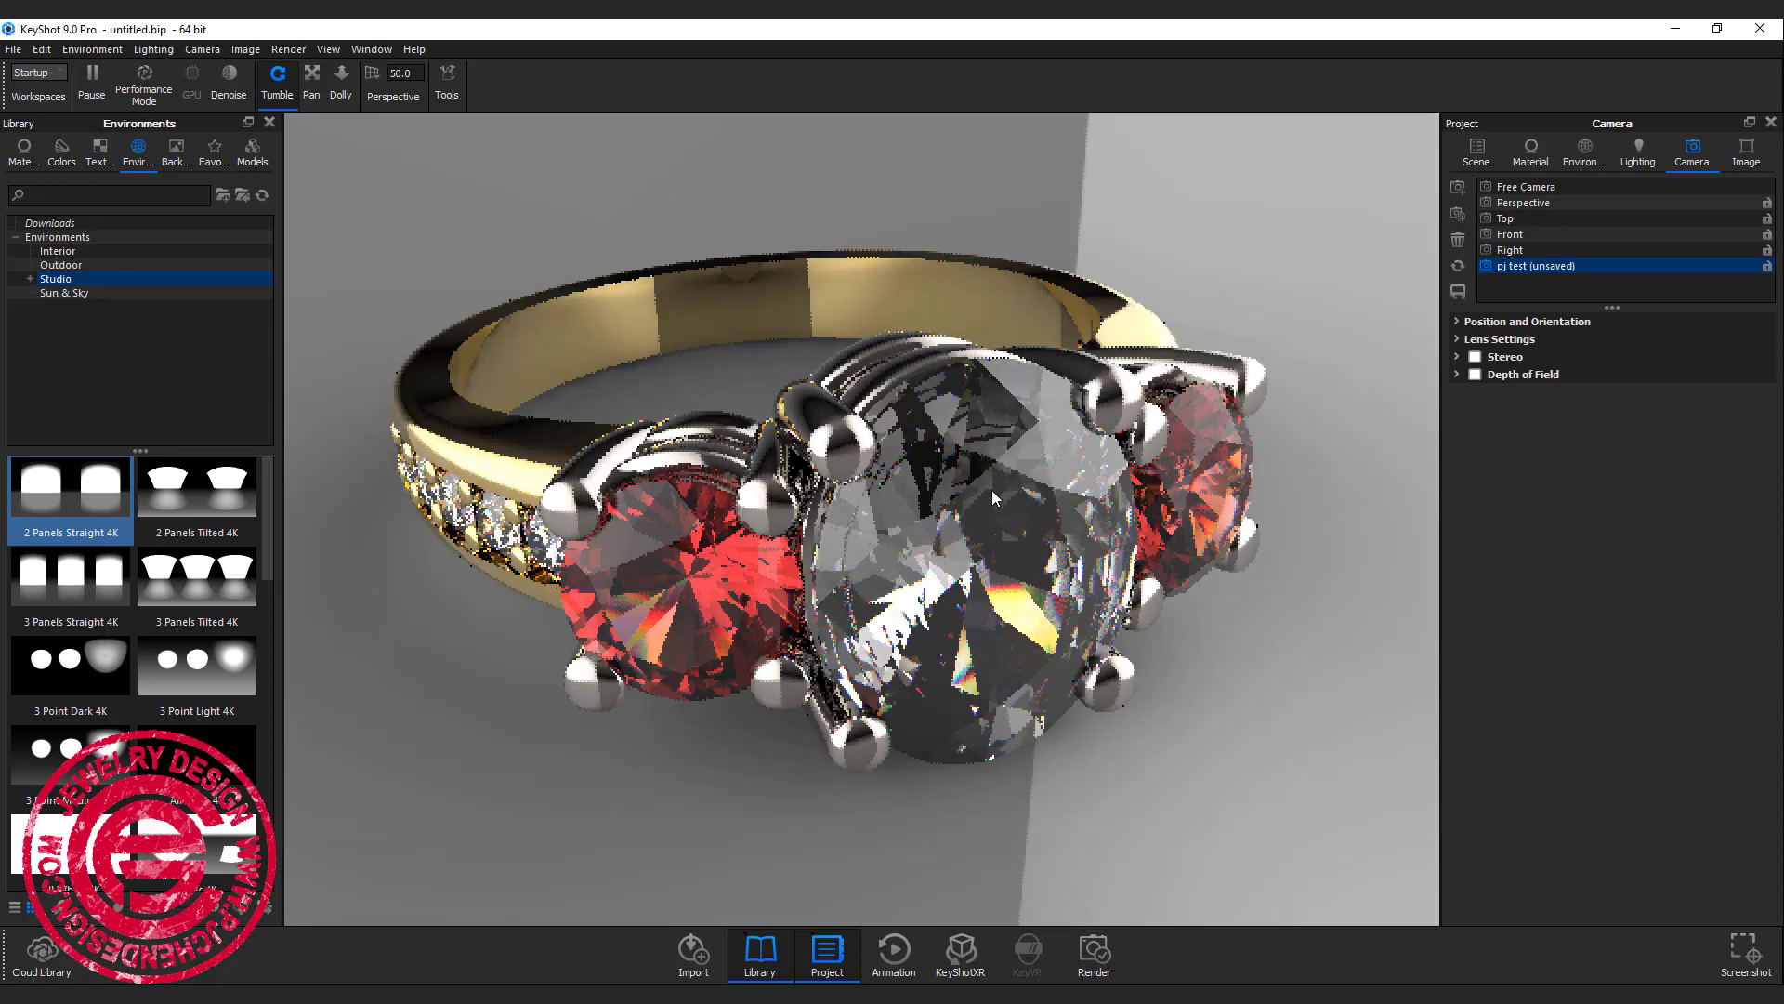
pyautogui.scroll(-10, 992, 492)
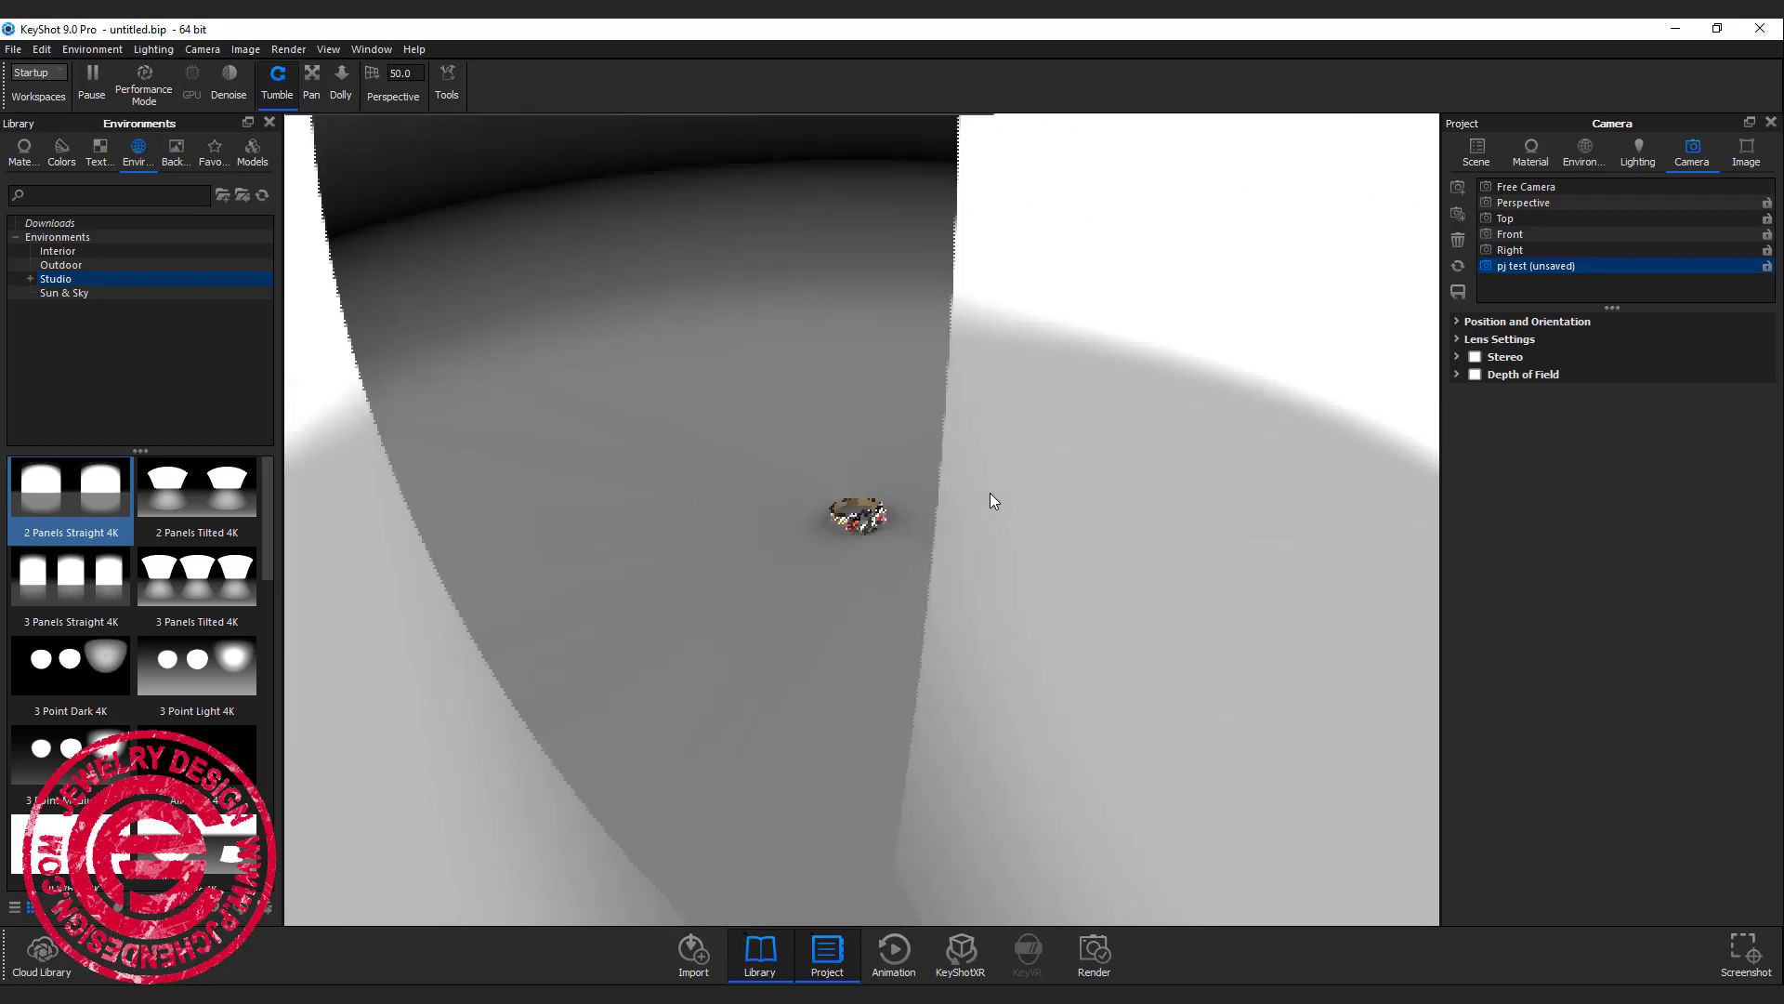
pyautogui.scroll(-5, 989, 493)
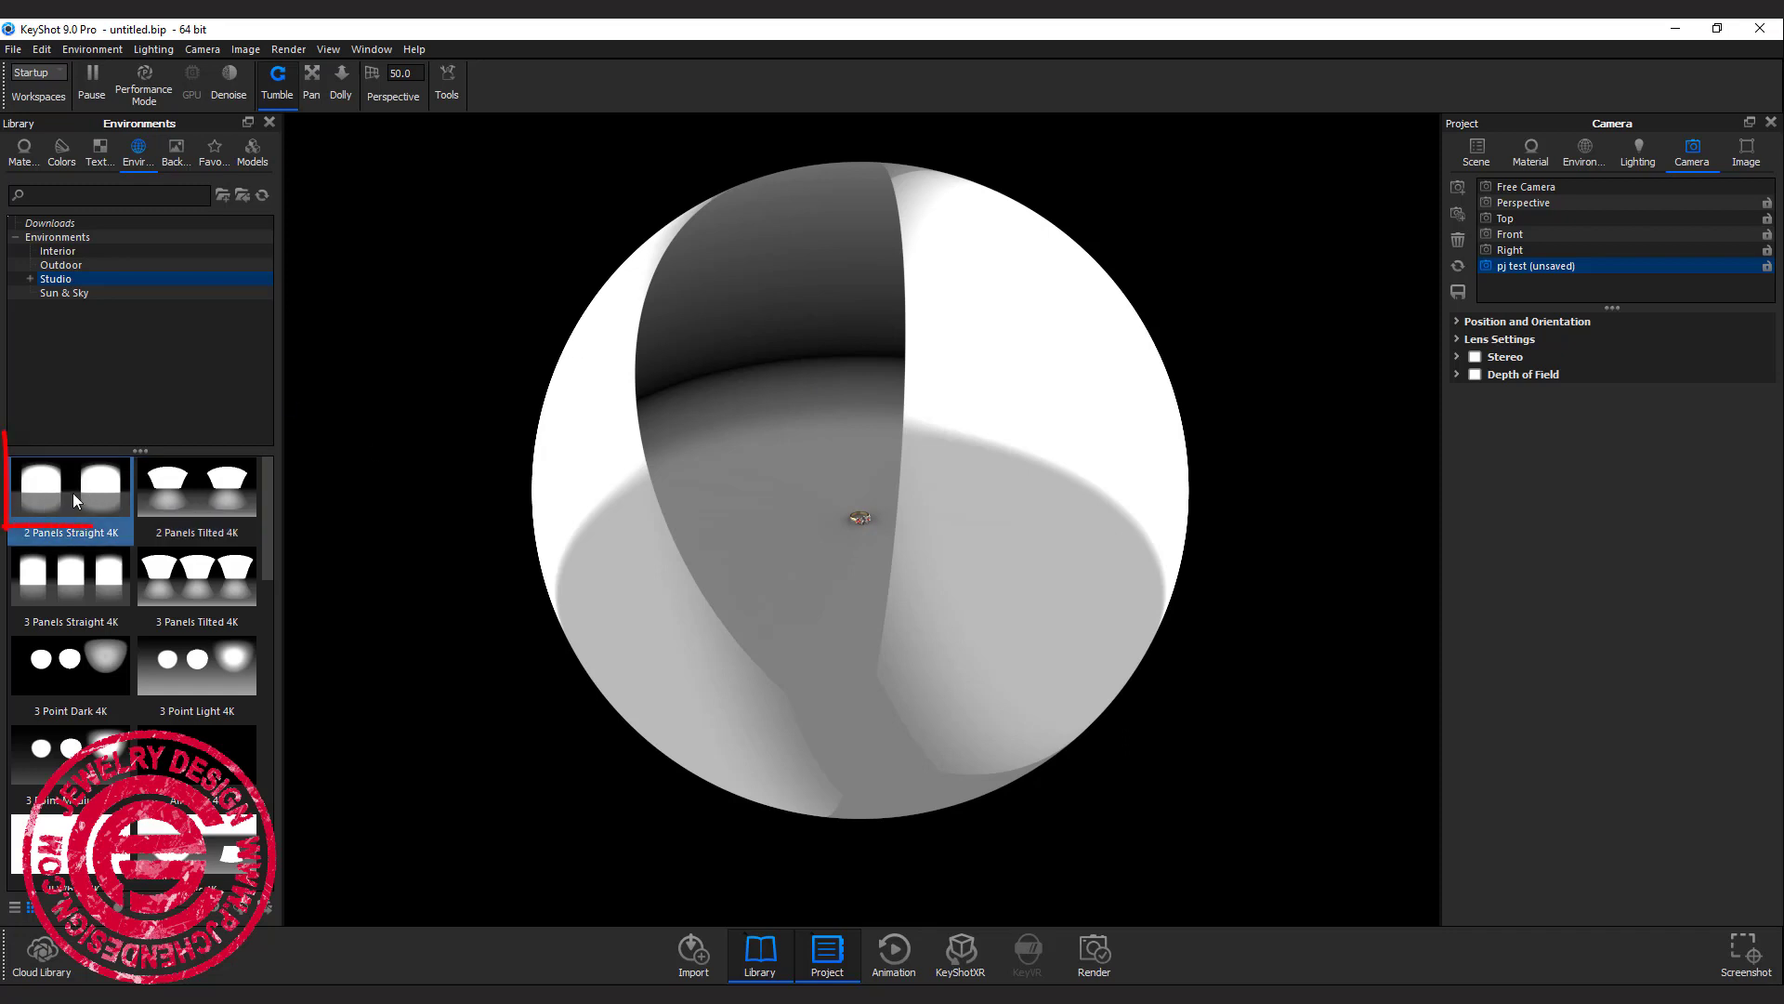
pyautogui.click(1584, 151)
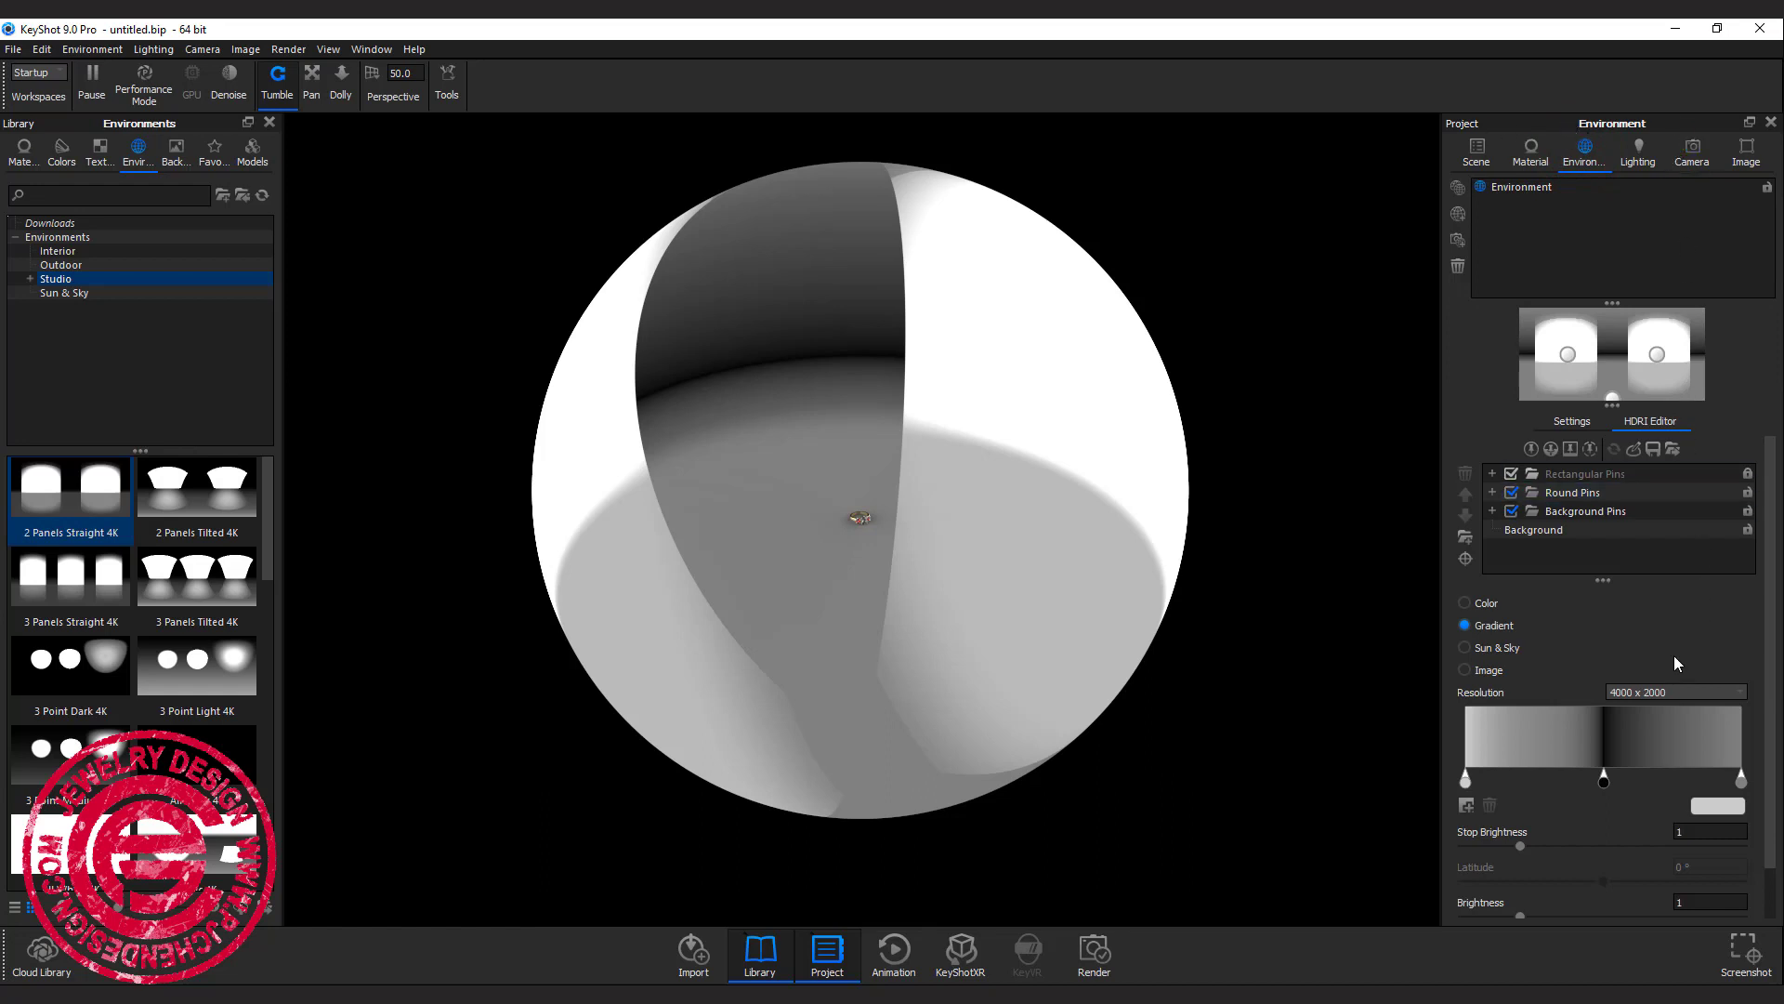
# Show the Environment settings and rotate the environment in stages up to about 203°
pyautogui.click(1567, 421)
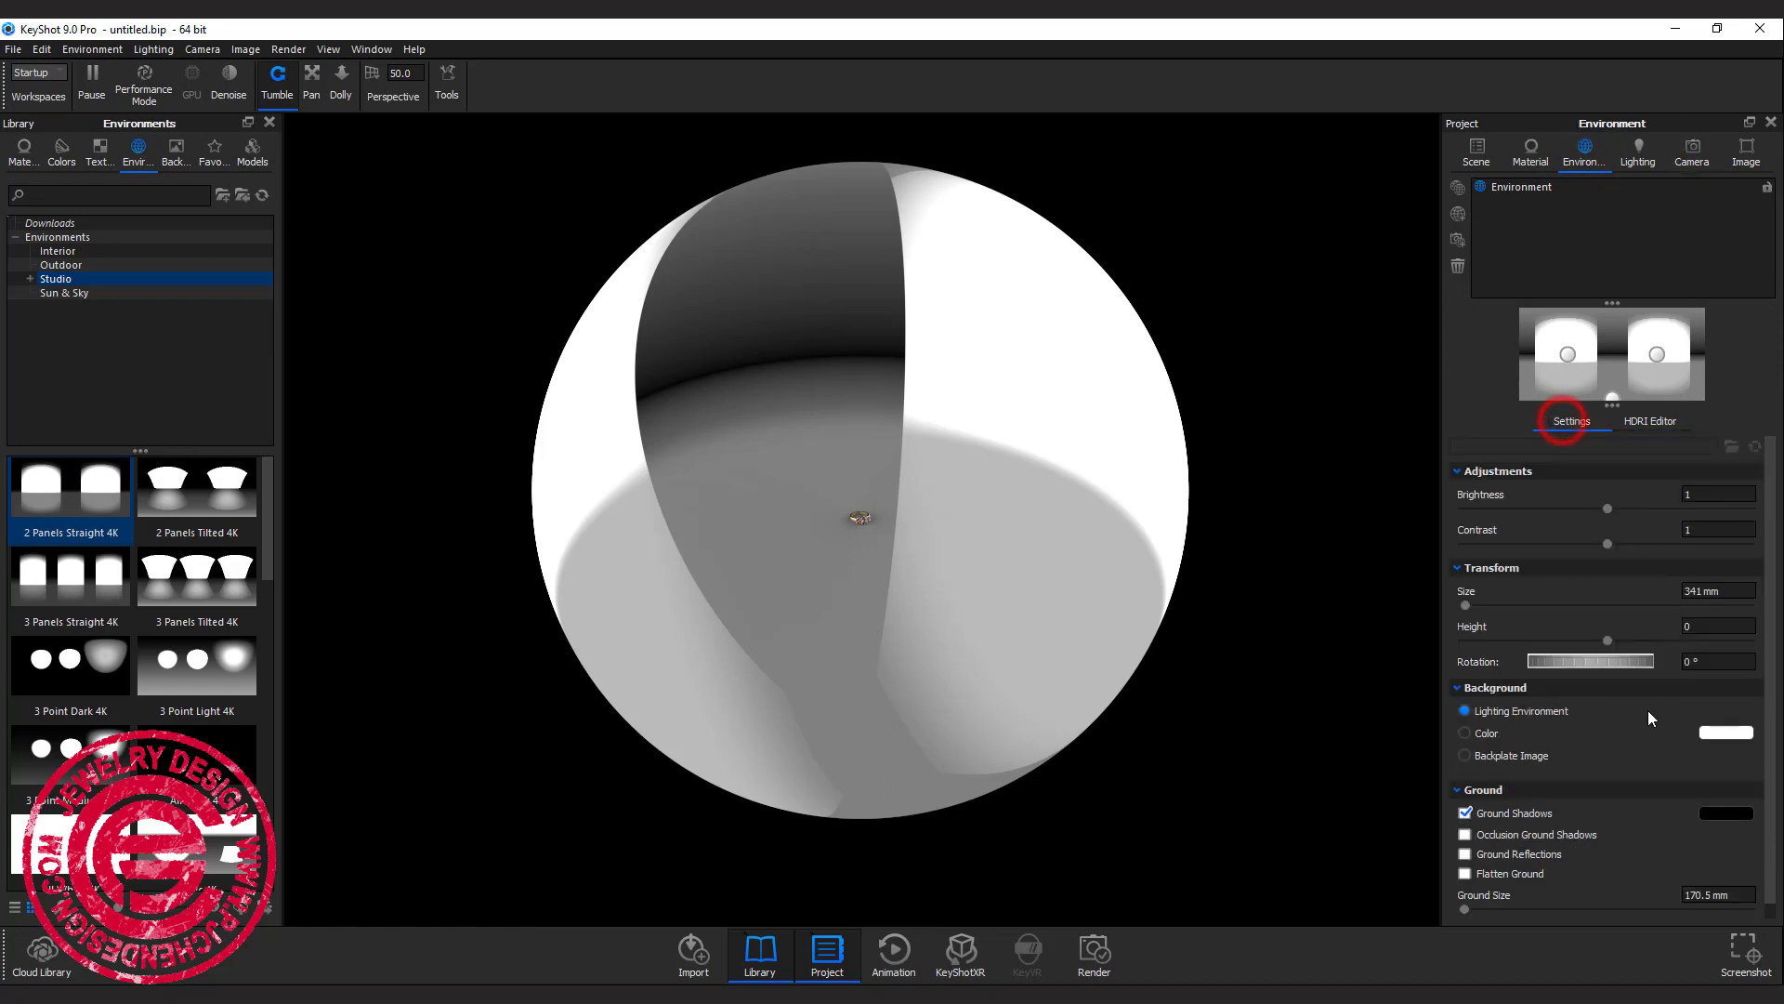
pyautogui.moveTo(1558, 668); pyautogui.dragTo(1710, 655)
pyautogui.moveTo(1552, 662); pyautogui.dragTo(1668, 662)
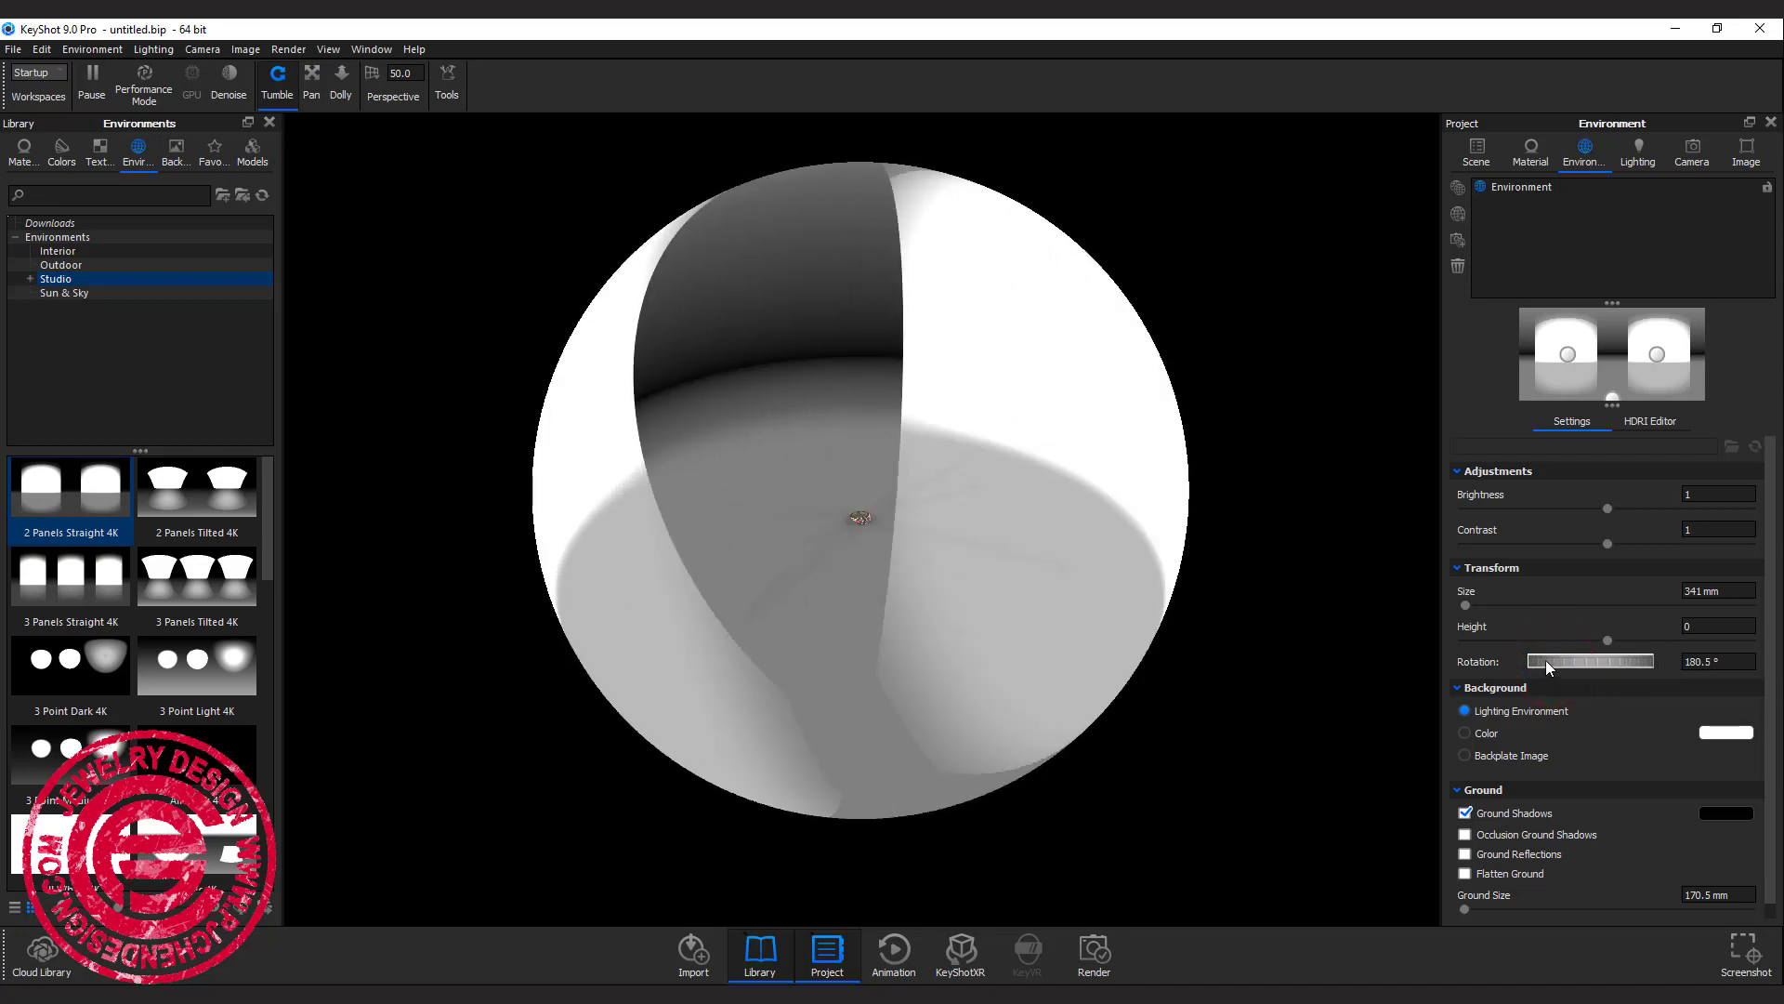
pyautogui.moveTo(1544, 660); pyautogui.dragTo(1584, 662)
# Zoom in close on the ring and rotate the environment from 224.5° to 262.5°
pyautogui.scroll(6, 940, 554)
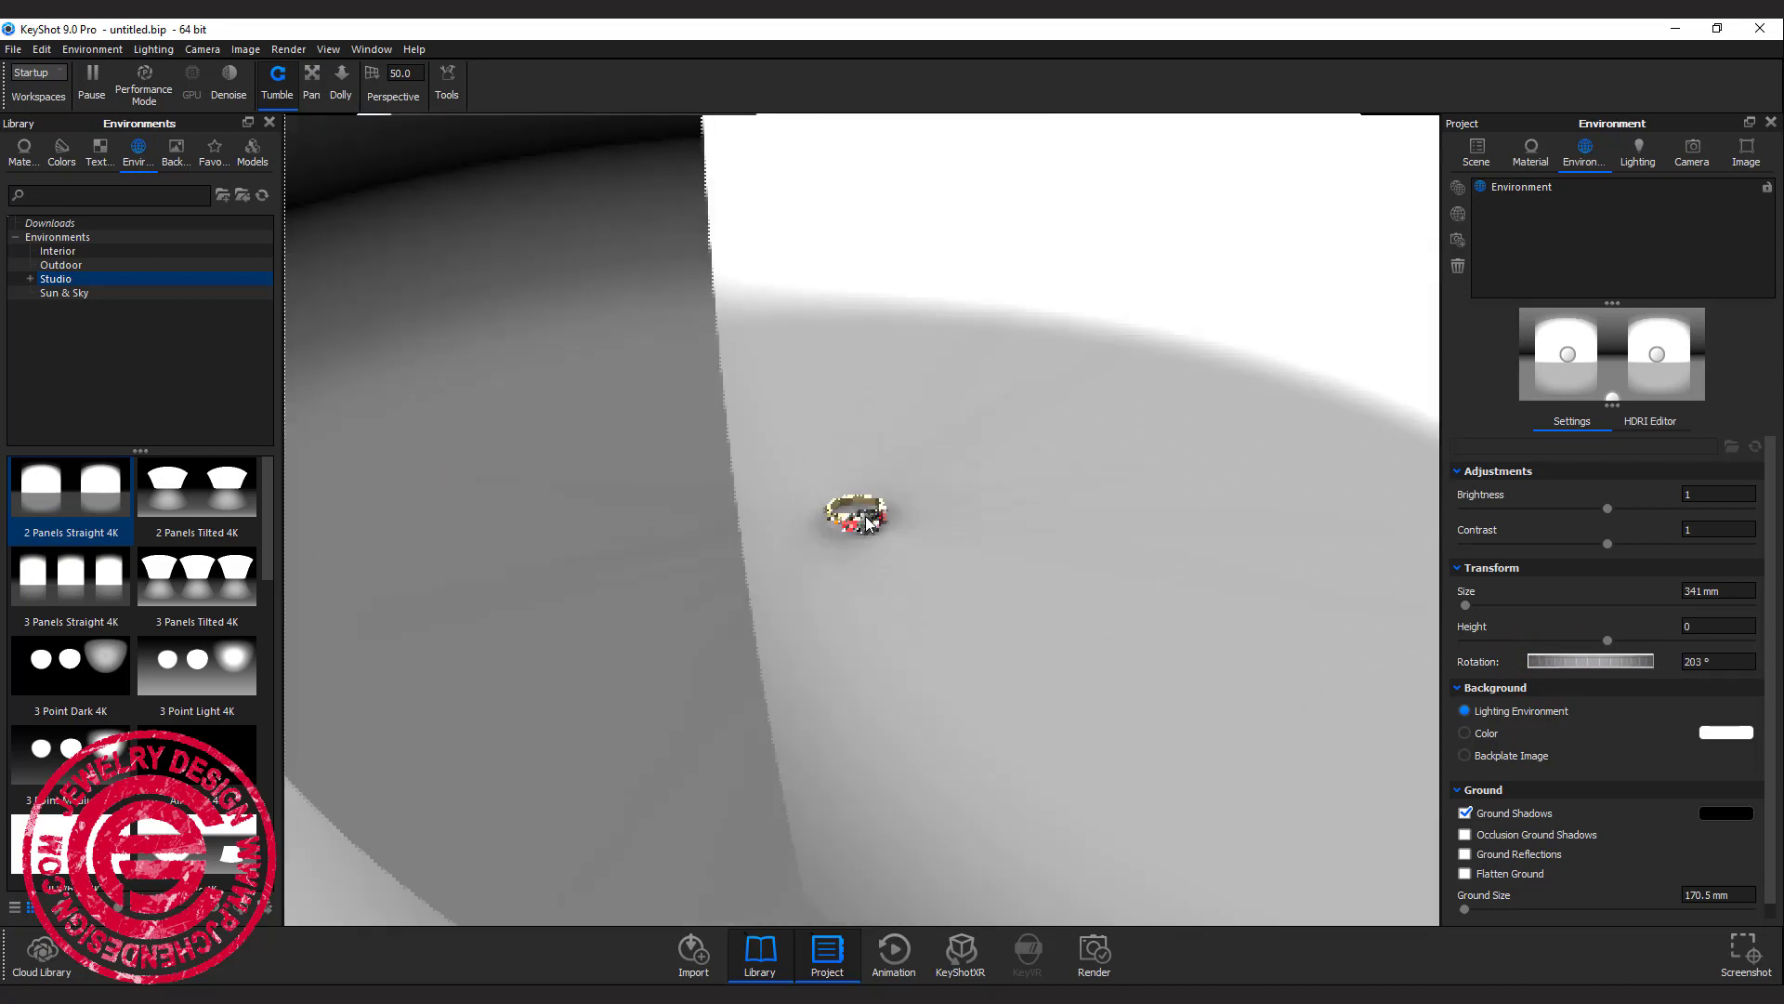
pyautogui.scroll(10, 866, 523)
pyautogui.scroll(5, 925, 539)
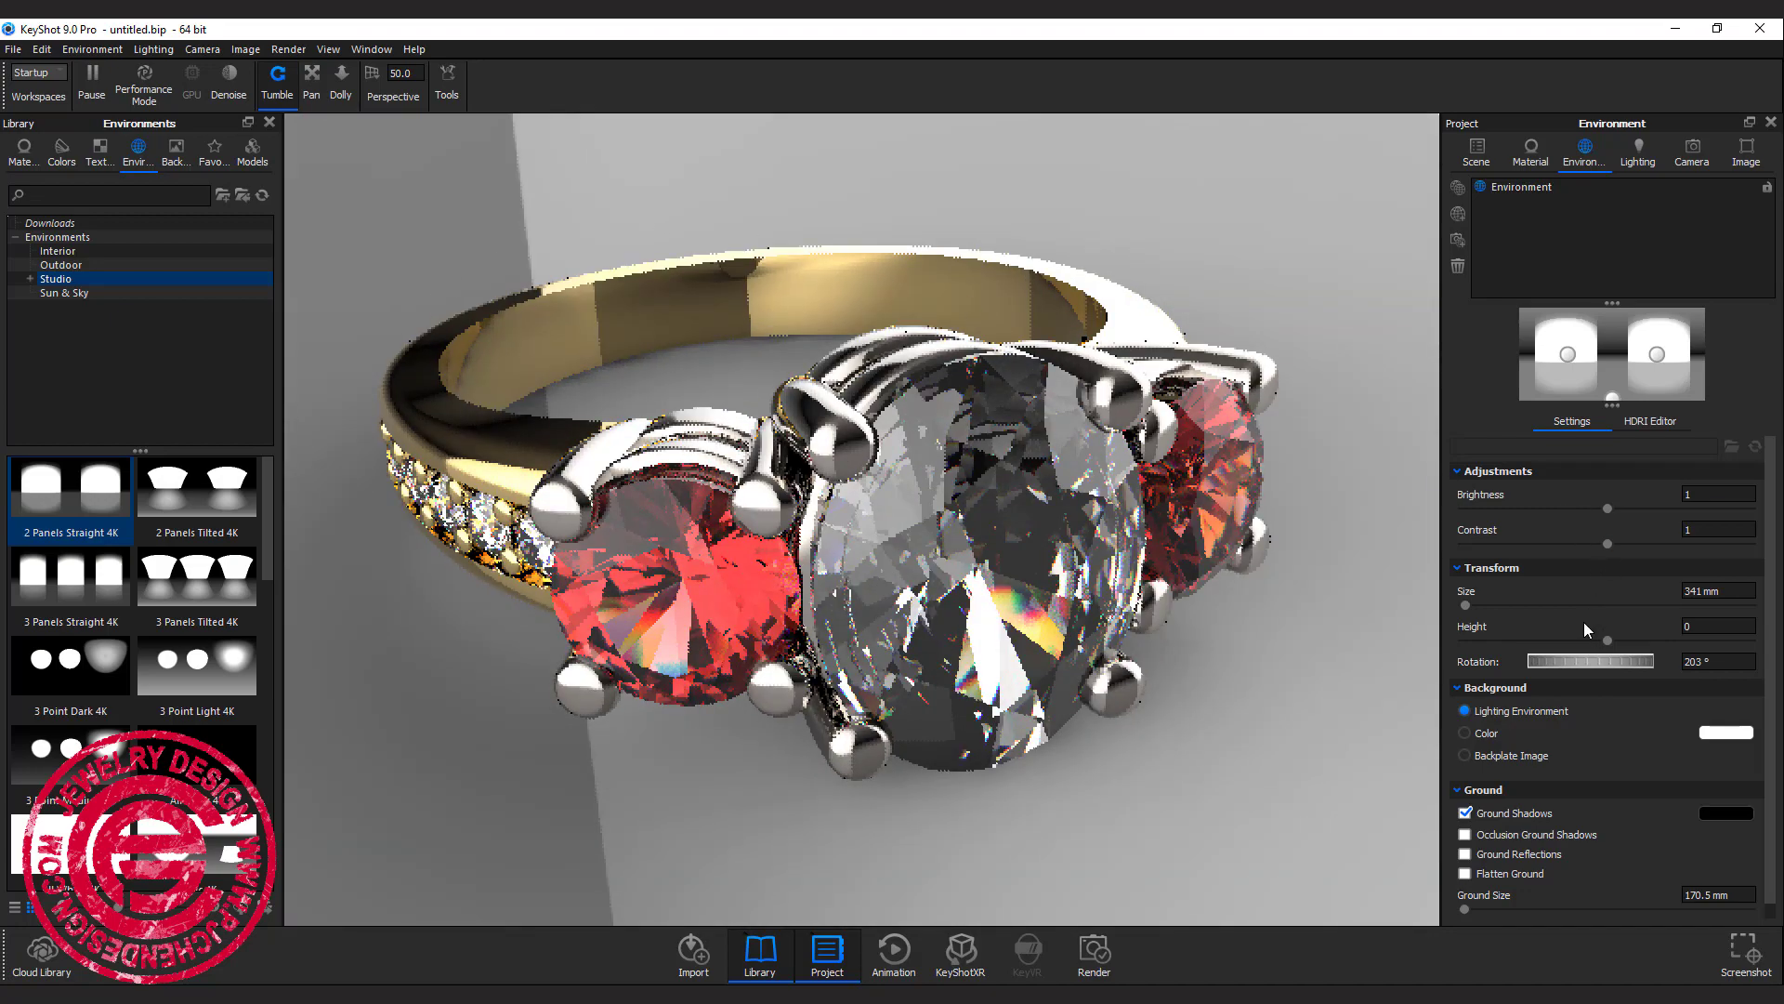
pyautogui.moveTo(1556, 658)
pyautogui.mouseDown()
pyautogui.moveTo(1664, 671)
pyautogui.moveTo(1581, 663)
pyautogui.mouseUp()
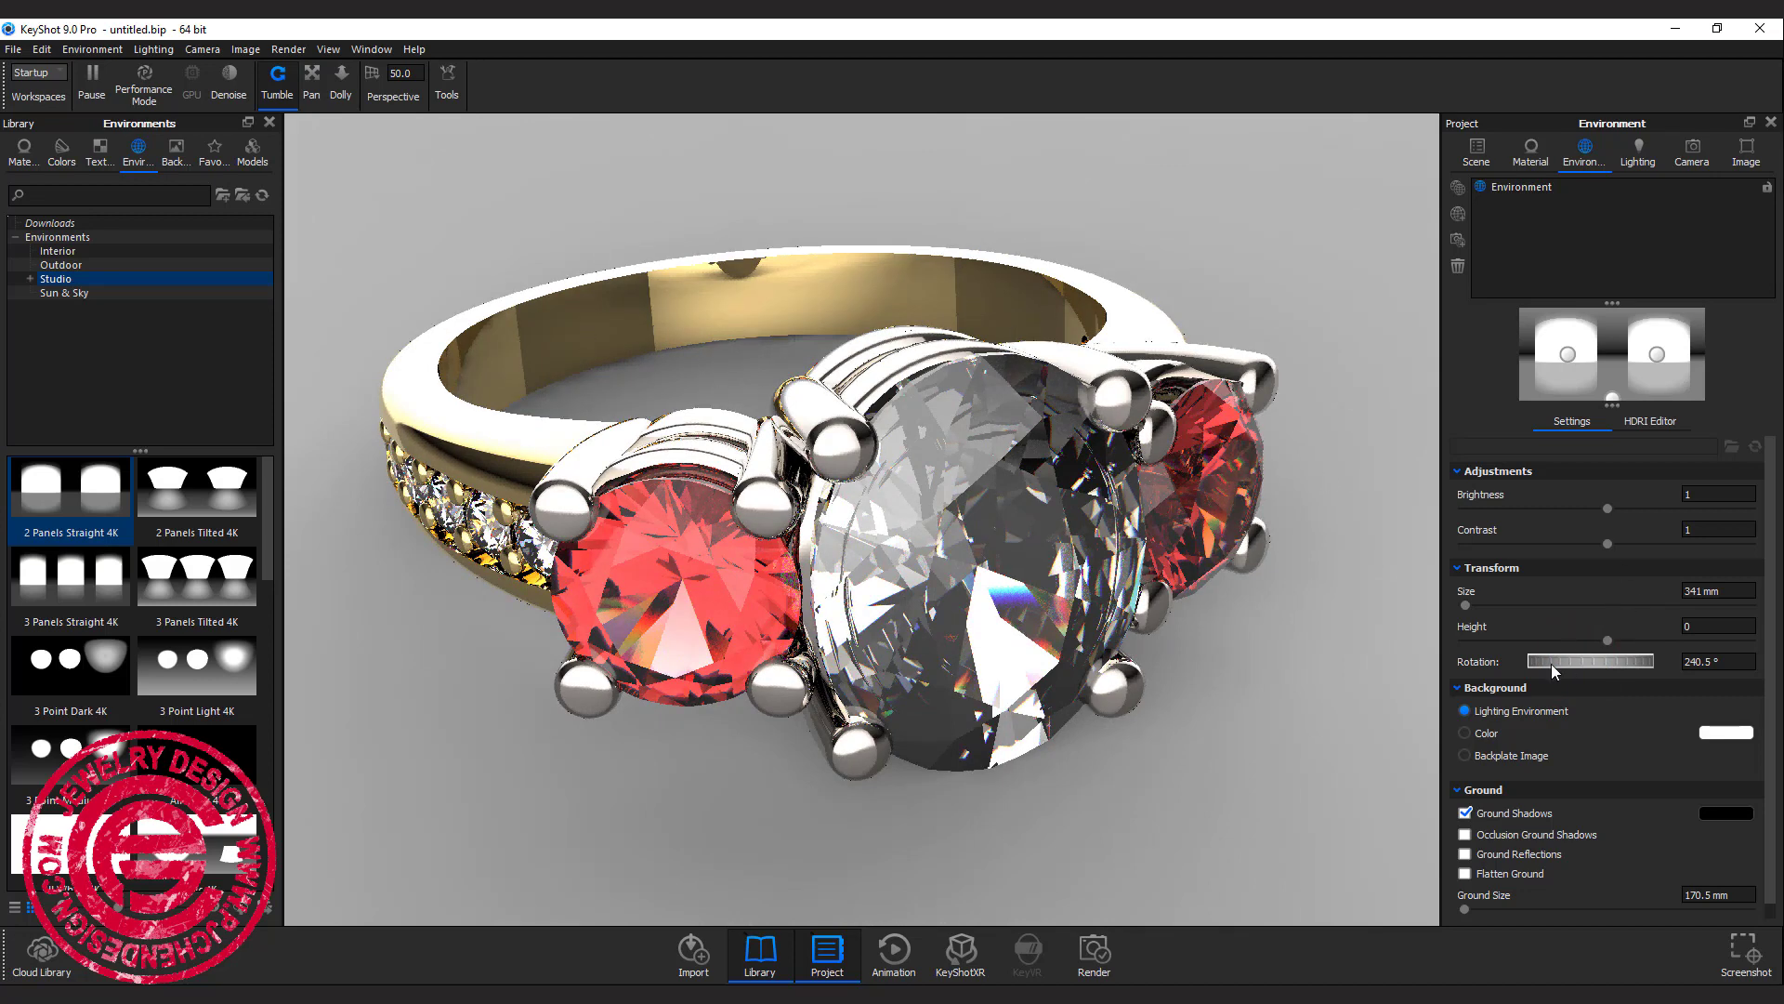
pyautogui.moveTo(1569, 664); pyautogui.dragTo(1604, 661)
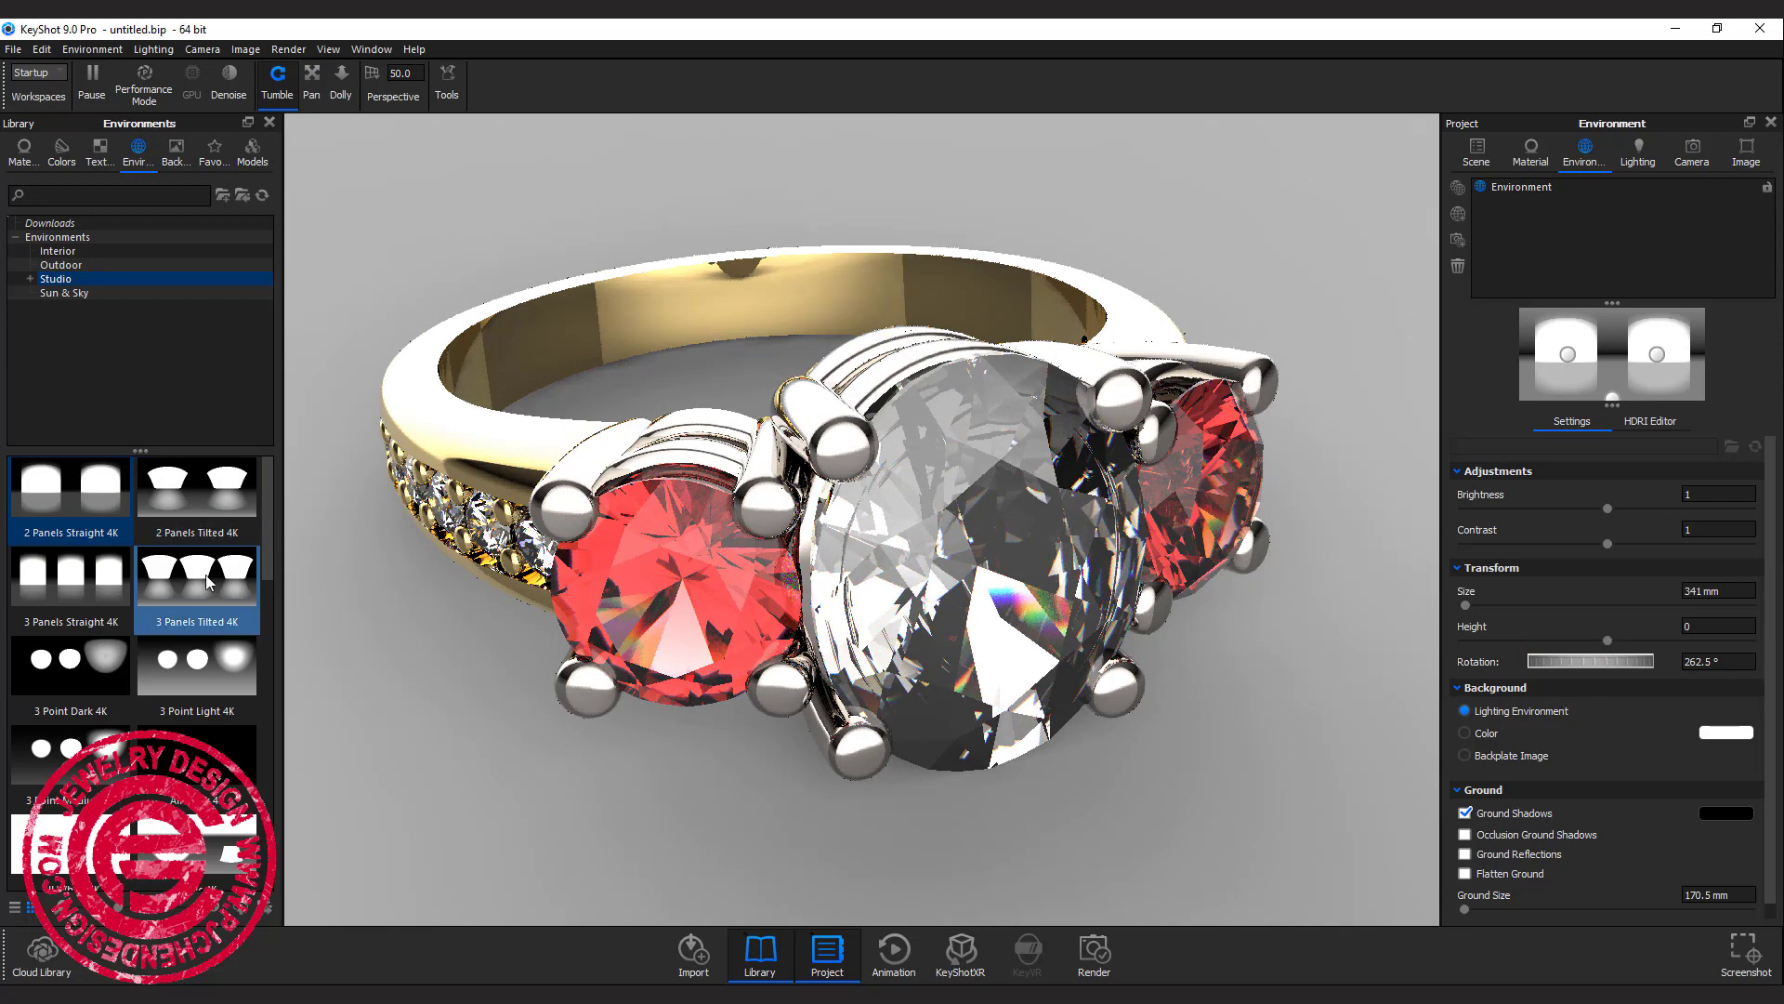
# Drop the 3 Panels Tilted 4K environment onto the scene and rotate it through 278° to about 293°
pyautogui.moveTo(198, 590); pyautogui.dragTo(355, 811)
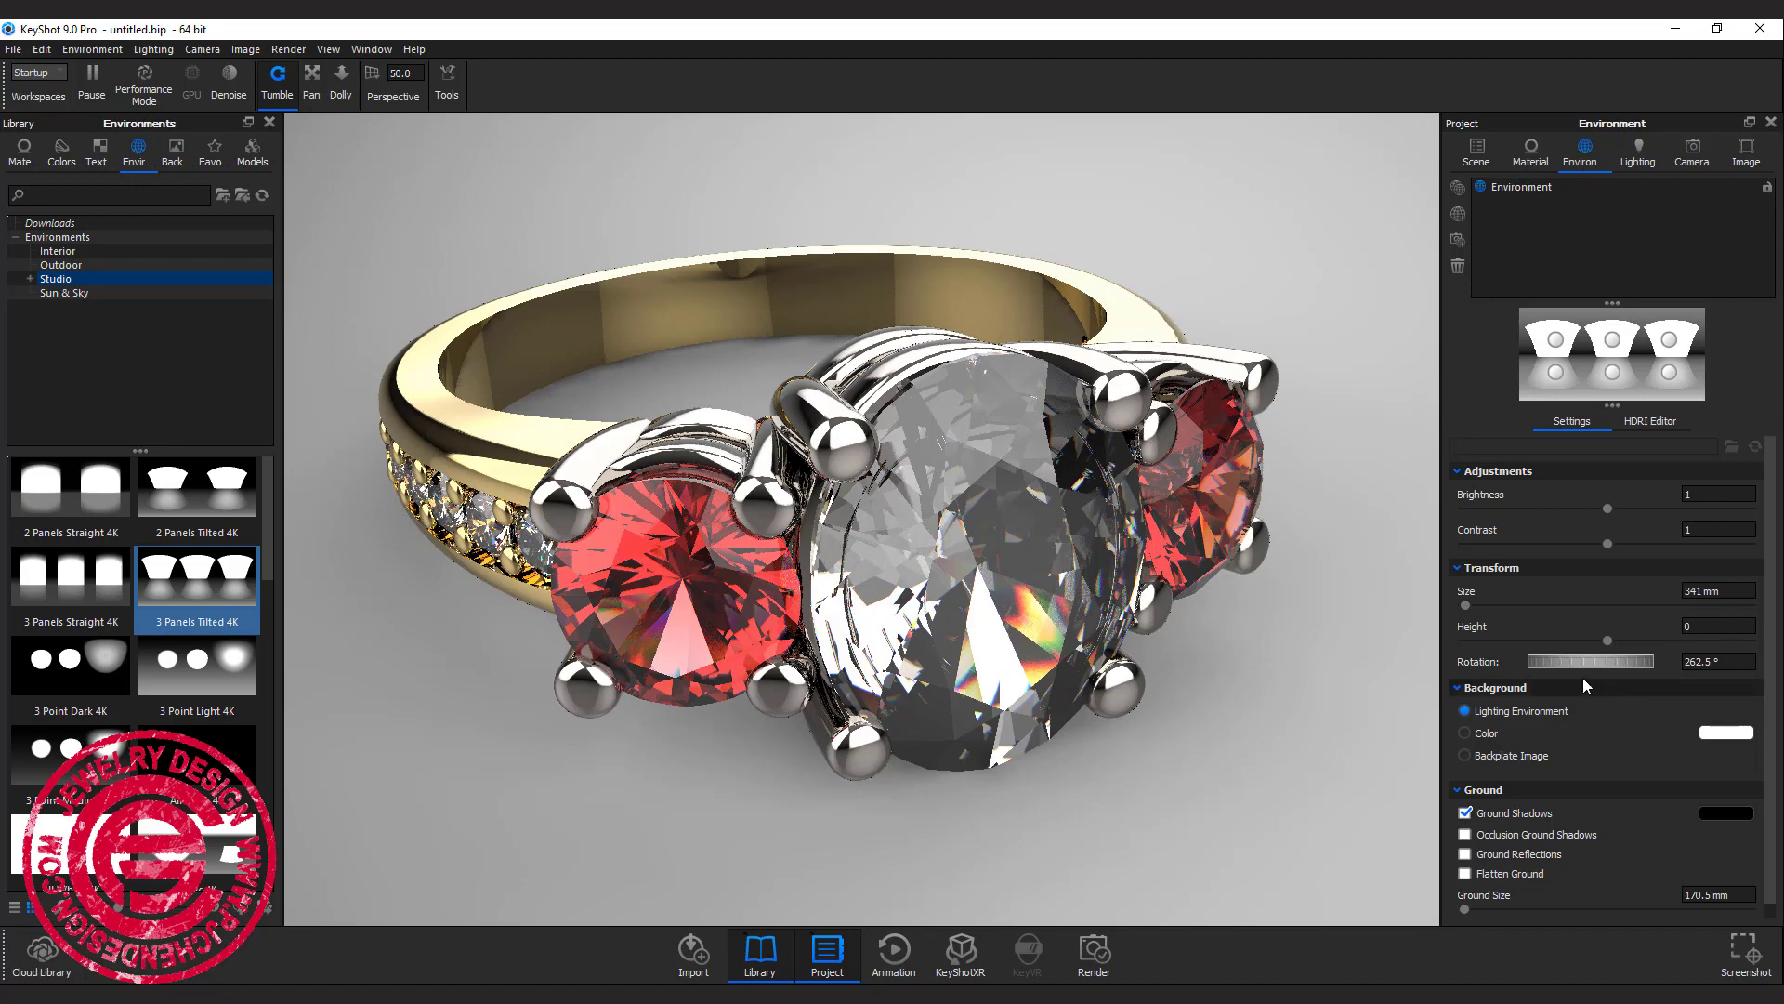
pyautogui.moveTo(1578, 664); pyautogui.dragTo(1597, 666)
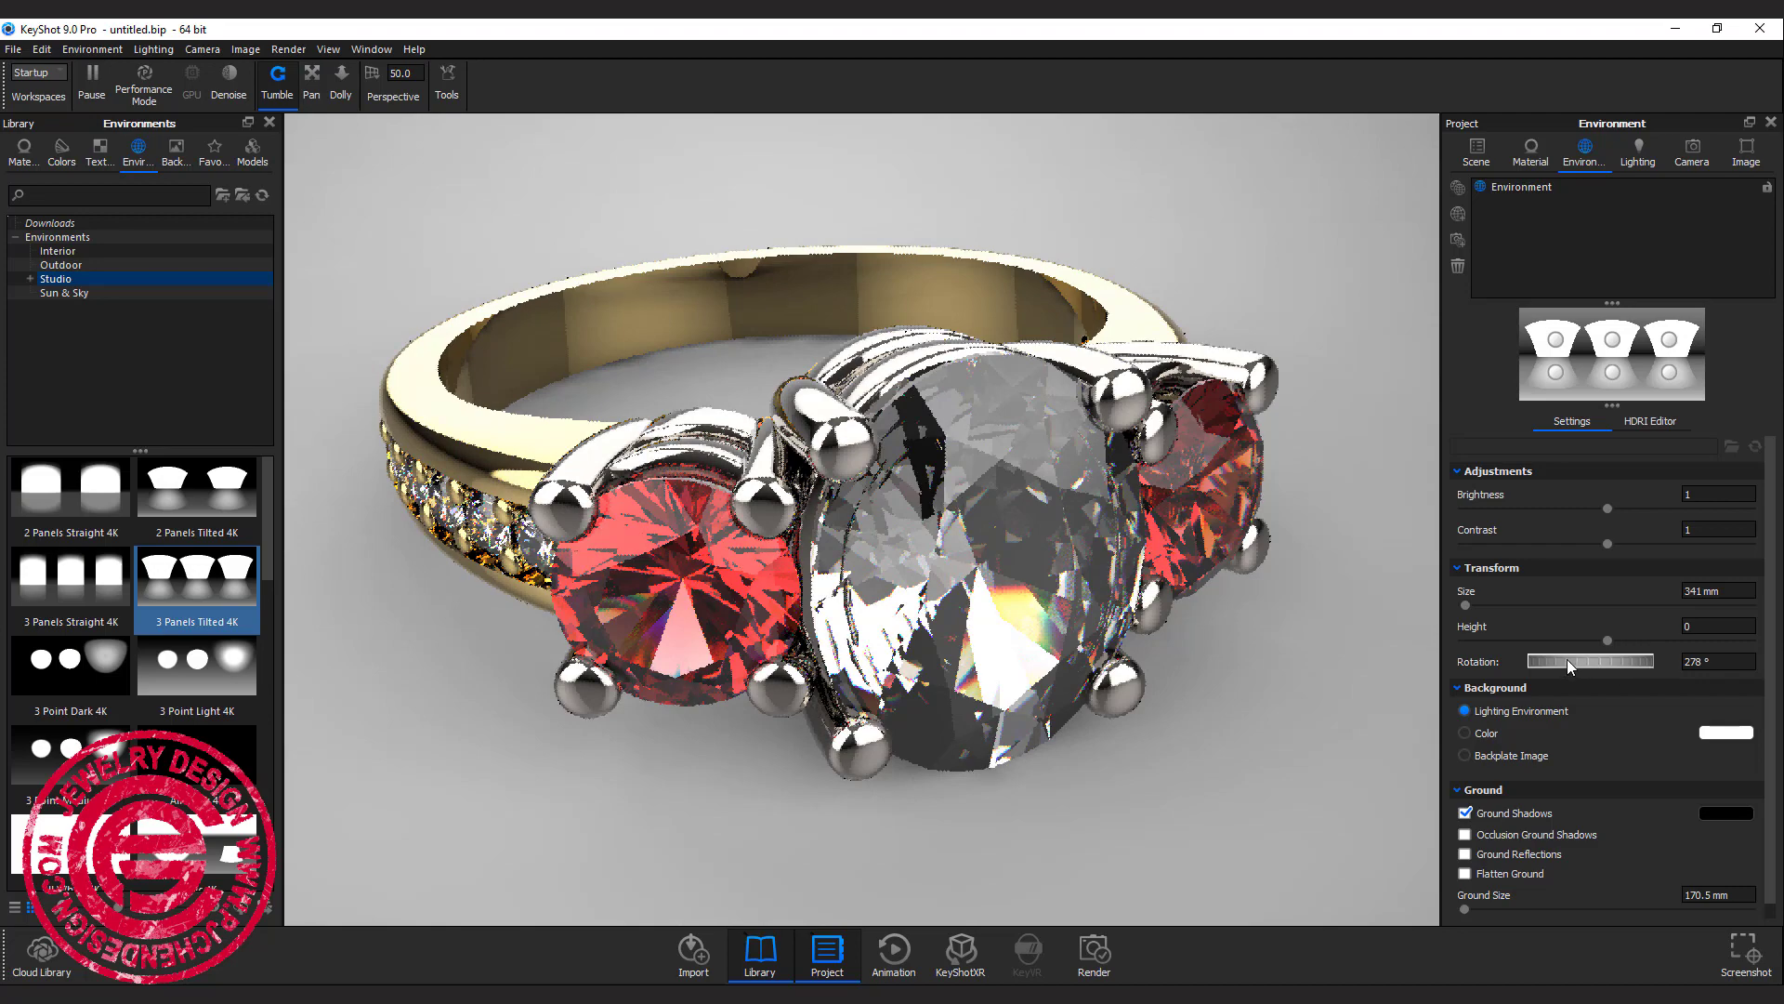
pyautogui.moveTo(1567, 659); pyautogui.dragTo(1596, 656)
# Zoom out to see the environment dome and set its rotation to 305.5°
pyautogui.scroll(2, 1176, 595)
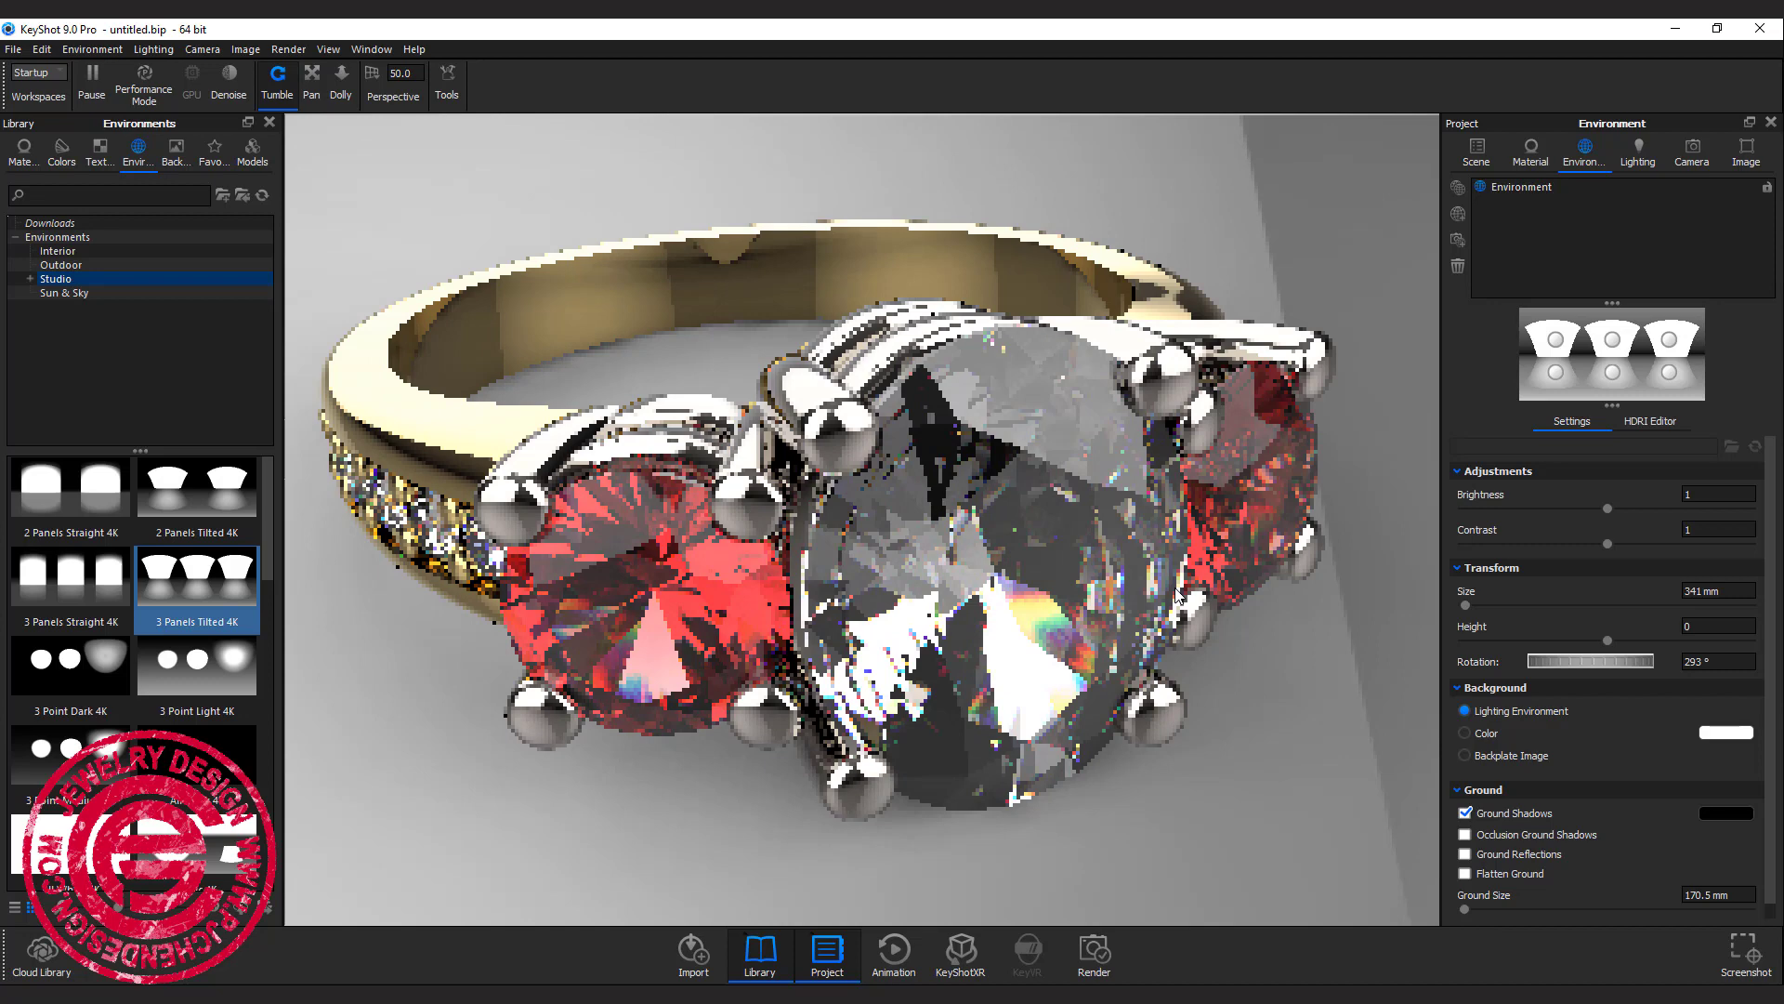
pyautogui.scroll(1, 1177, 595)
pyautogui.scroll(-6, 1176, 595)
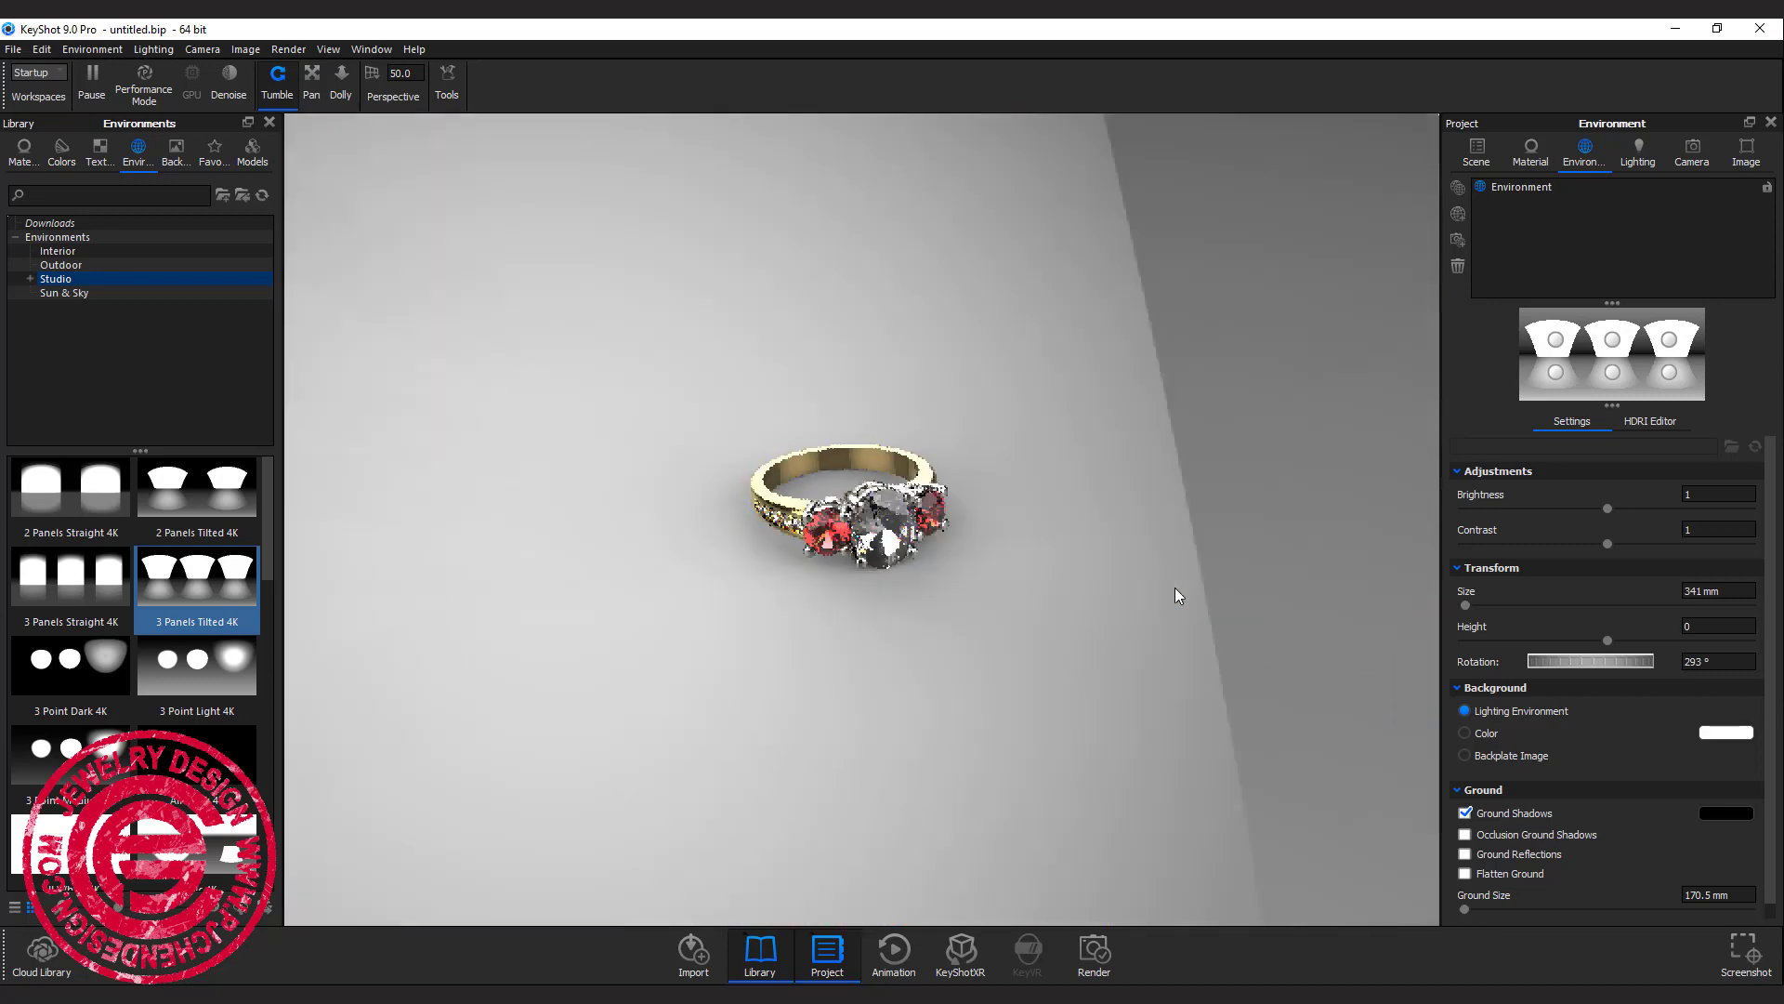
pyautogui.scroll(-8, 1175, 589)
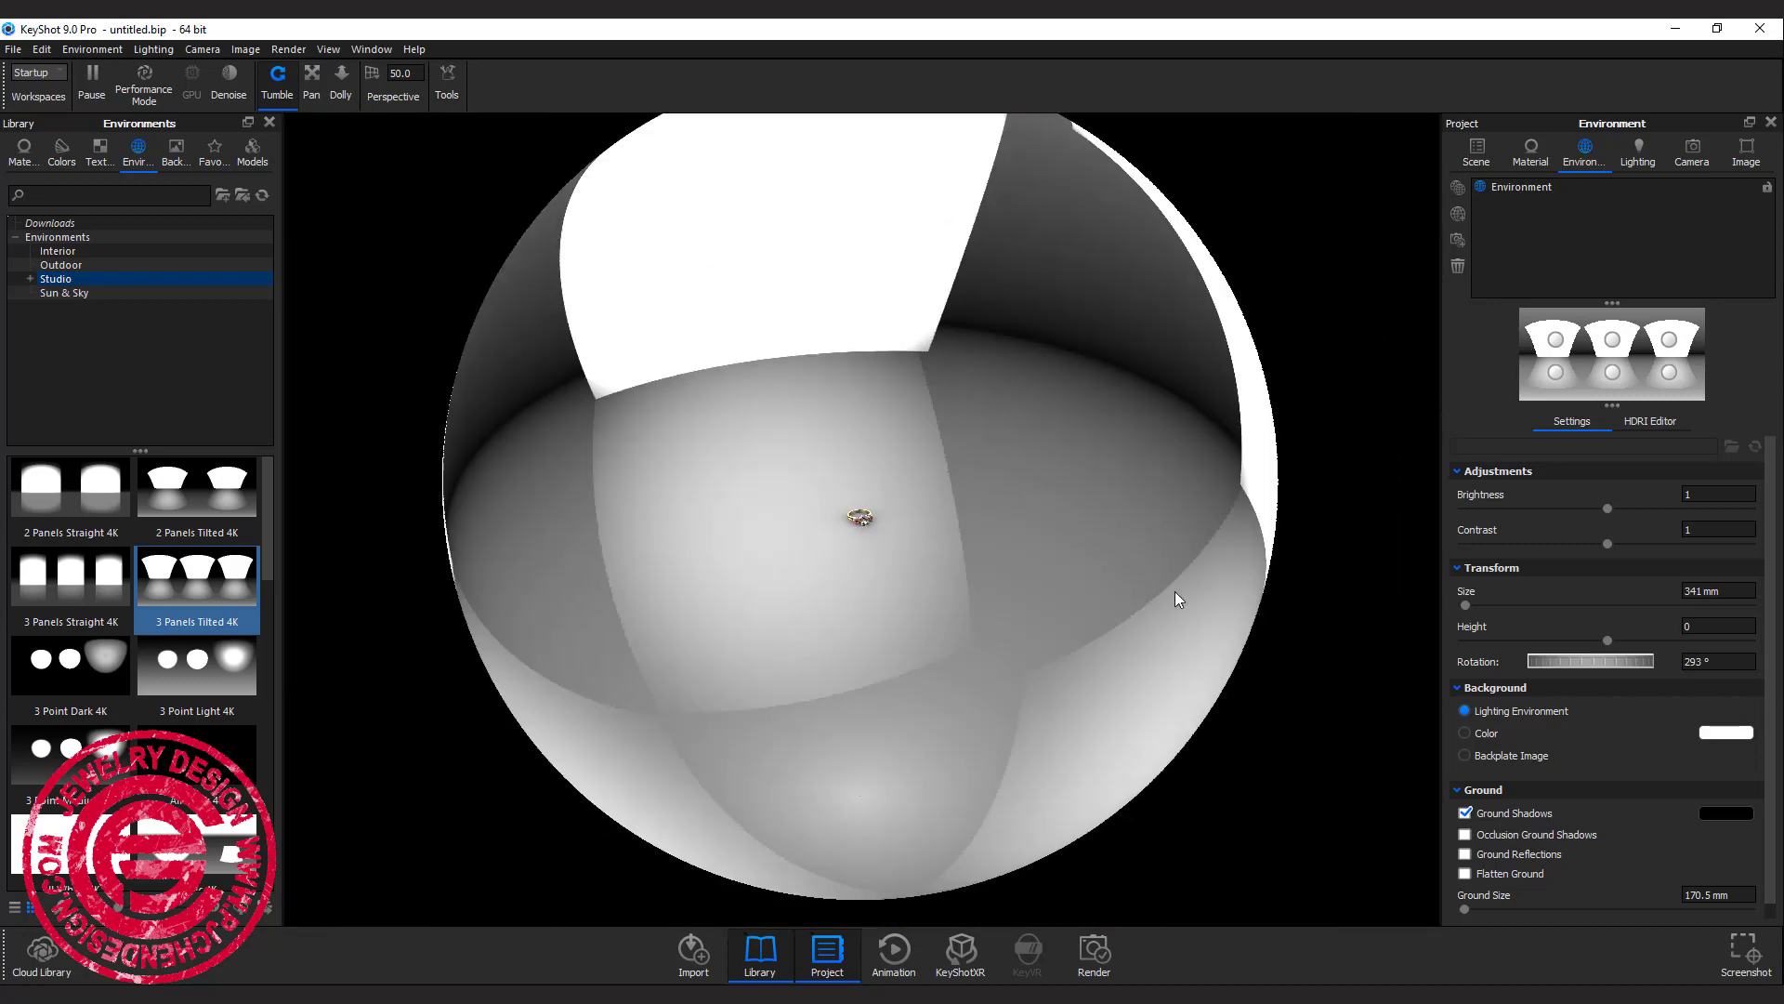
pyautogui.scroll(-1, 1175, 591)
pyautogui.moveTo(1575, 661)
pyautogui.mouseDown()
pyautogui.moveTo(1660, 665)
pyautogui.moveTo(1602, 662)
pyautogui.moveTo(1605, 641)
pyautogui.moveTo(1528, 641)
pyautogui.moveTo(1572, 641)
pyautogui.mouseUp()
# Enlarge the environment dome to 700 mm and zoom back in on the ring
pyautogui.moveTo(1465, 605); pyautogui.dragTo(1467, 608)
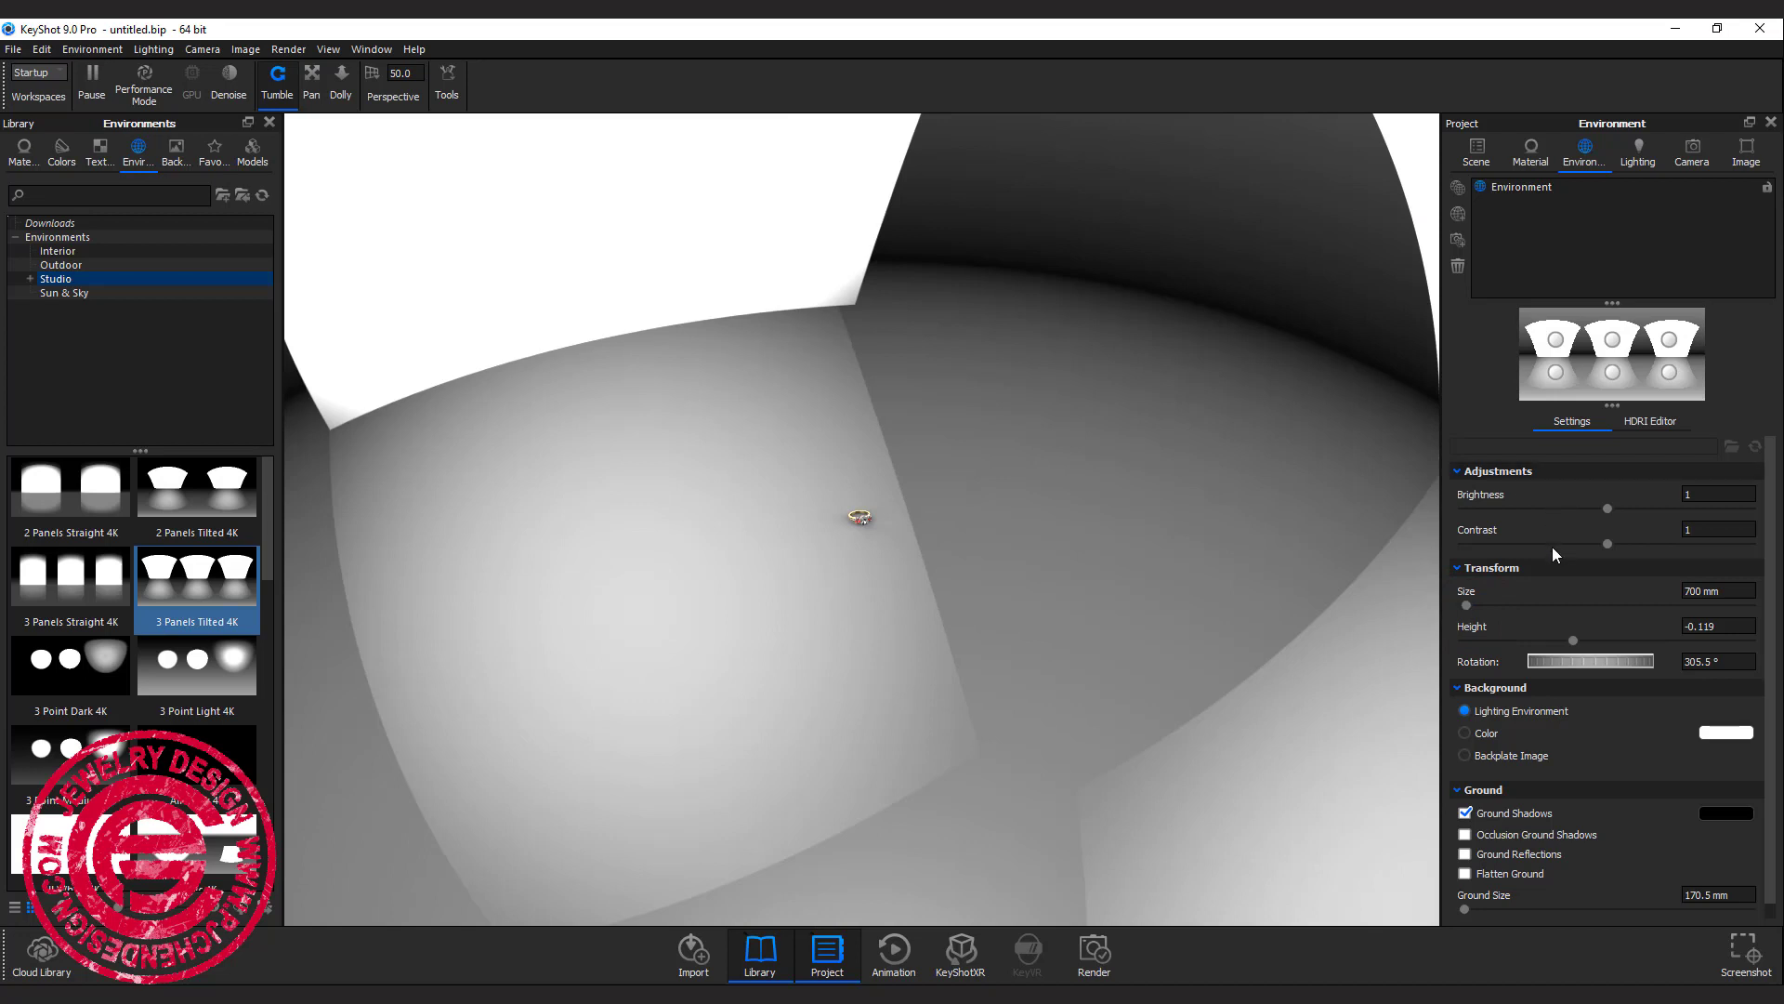
pyautogui.scroll(8, 885, 532)
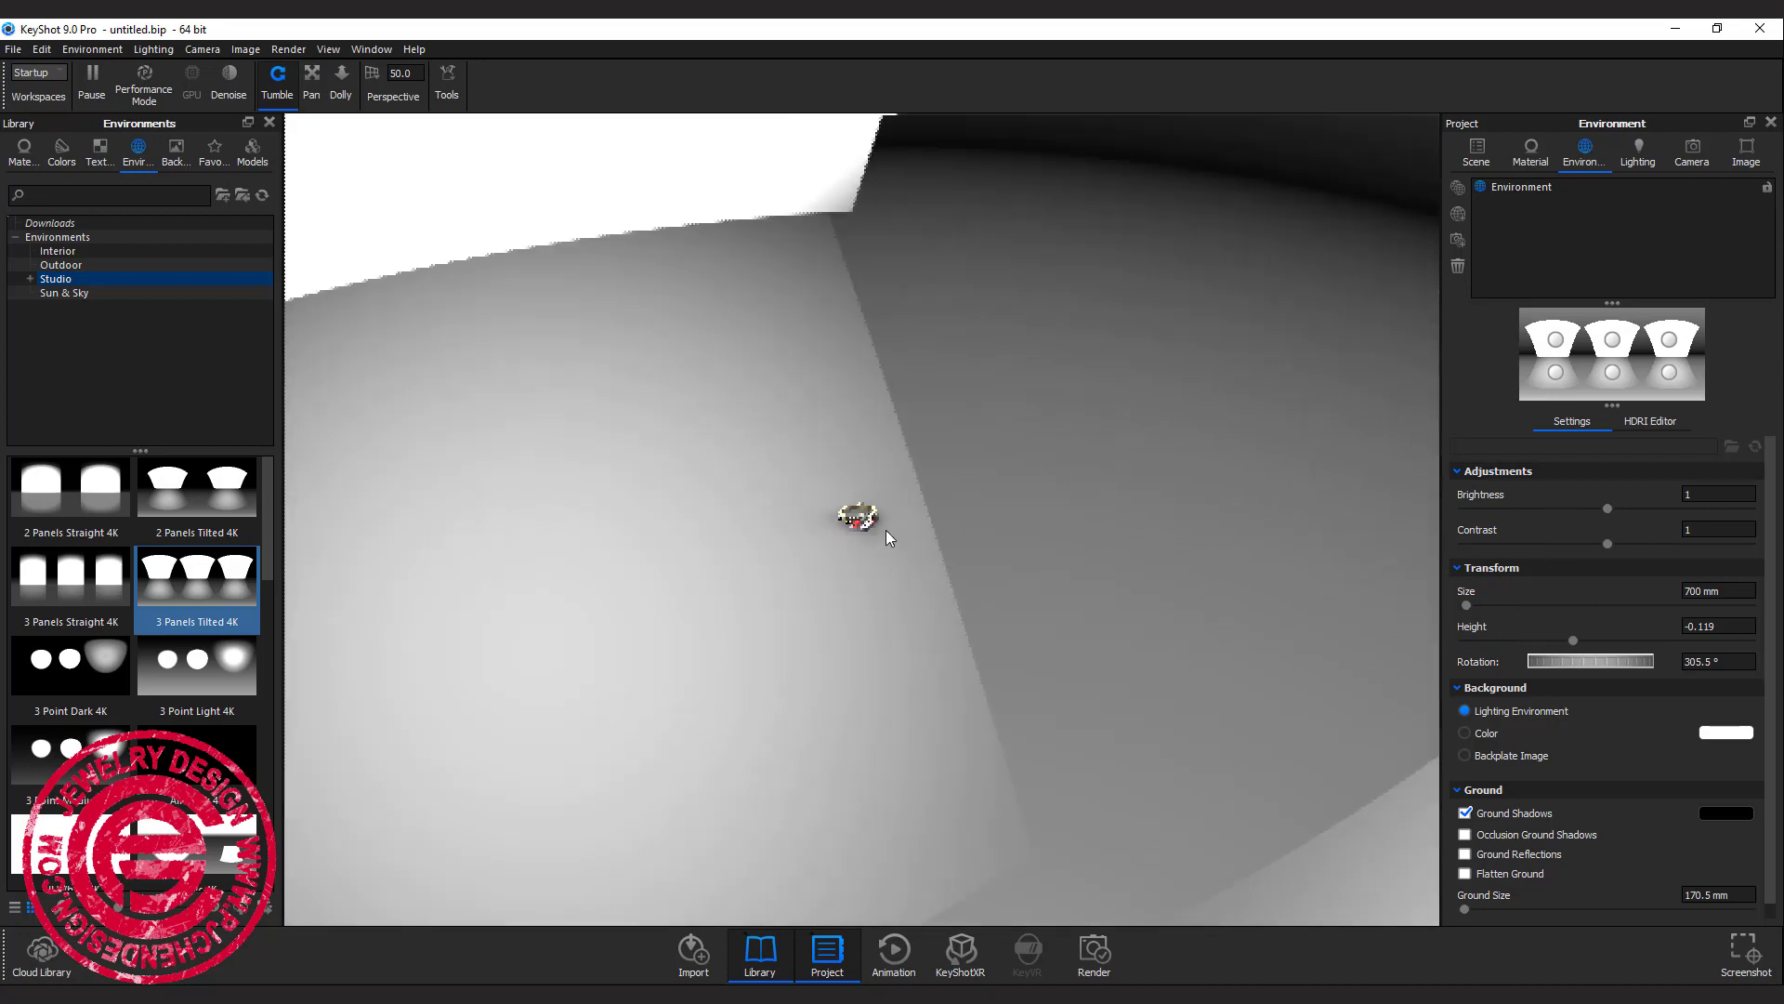
pyautogui.scroll(6, 890, 537)
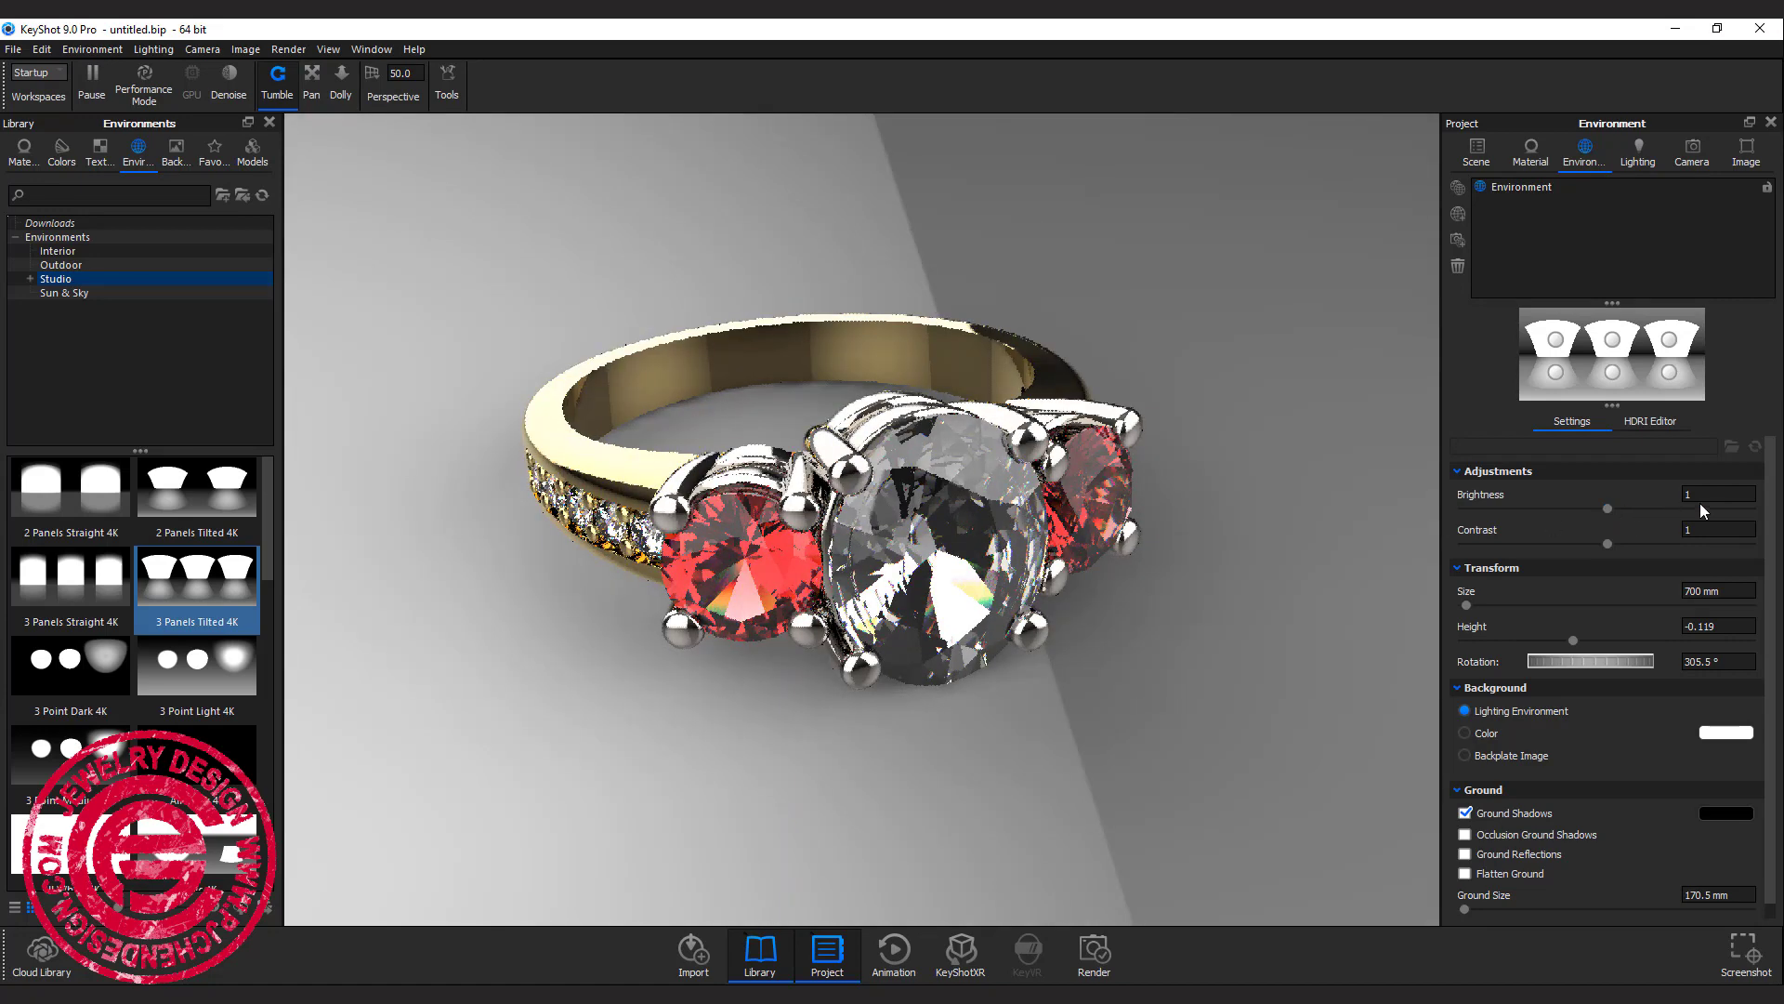
# Raise then lower brightness to 1.01; drop contrast to 0.664, then back to 1.004
pyautogui.moveTo(1610, 509); pyautogui.dragTo(1657, 518)
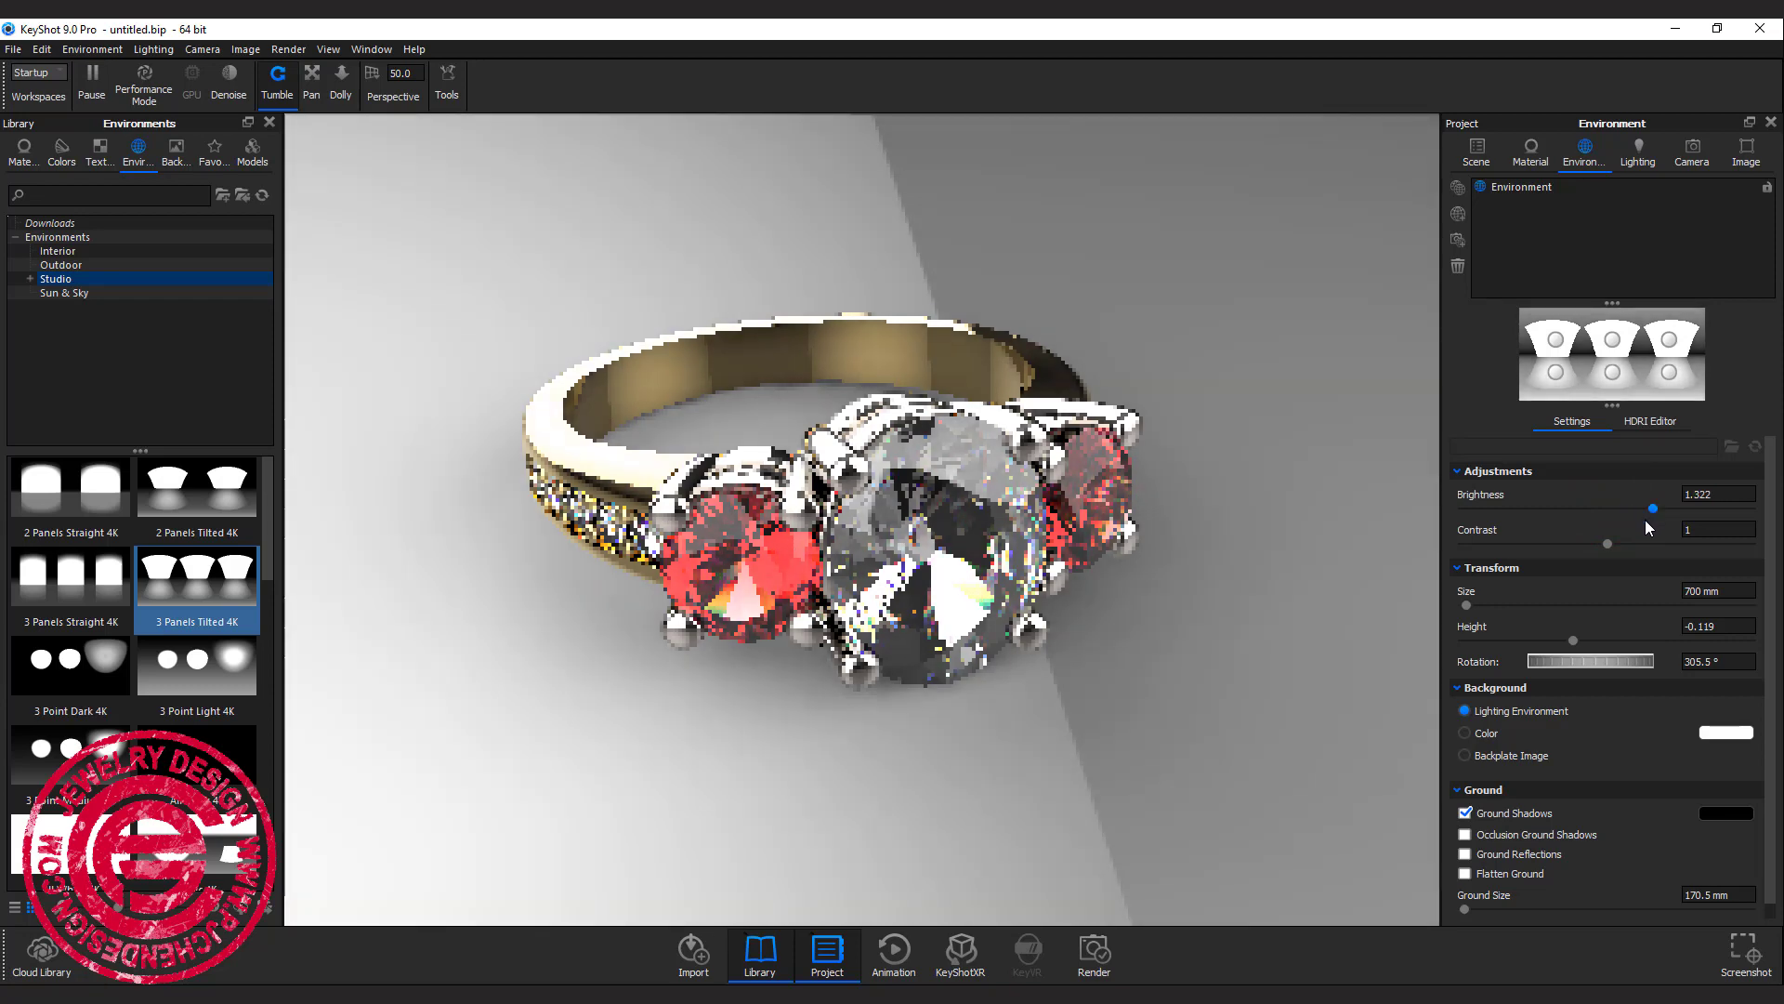
pyautogui.moveTo(1654, 510); pyautogui.dragTo(1680, 549)
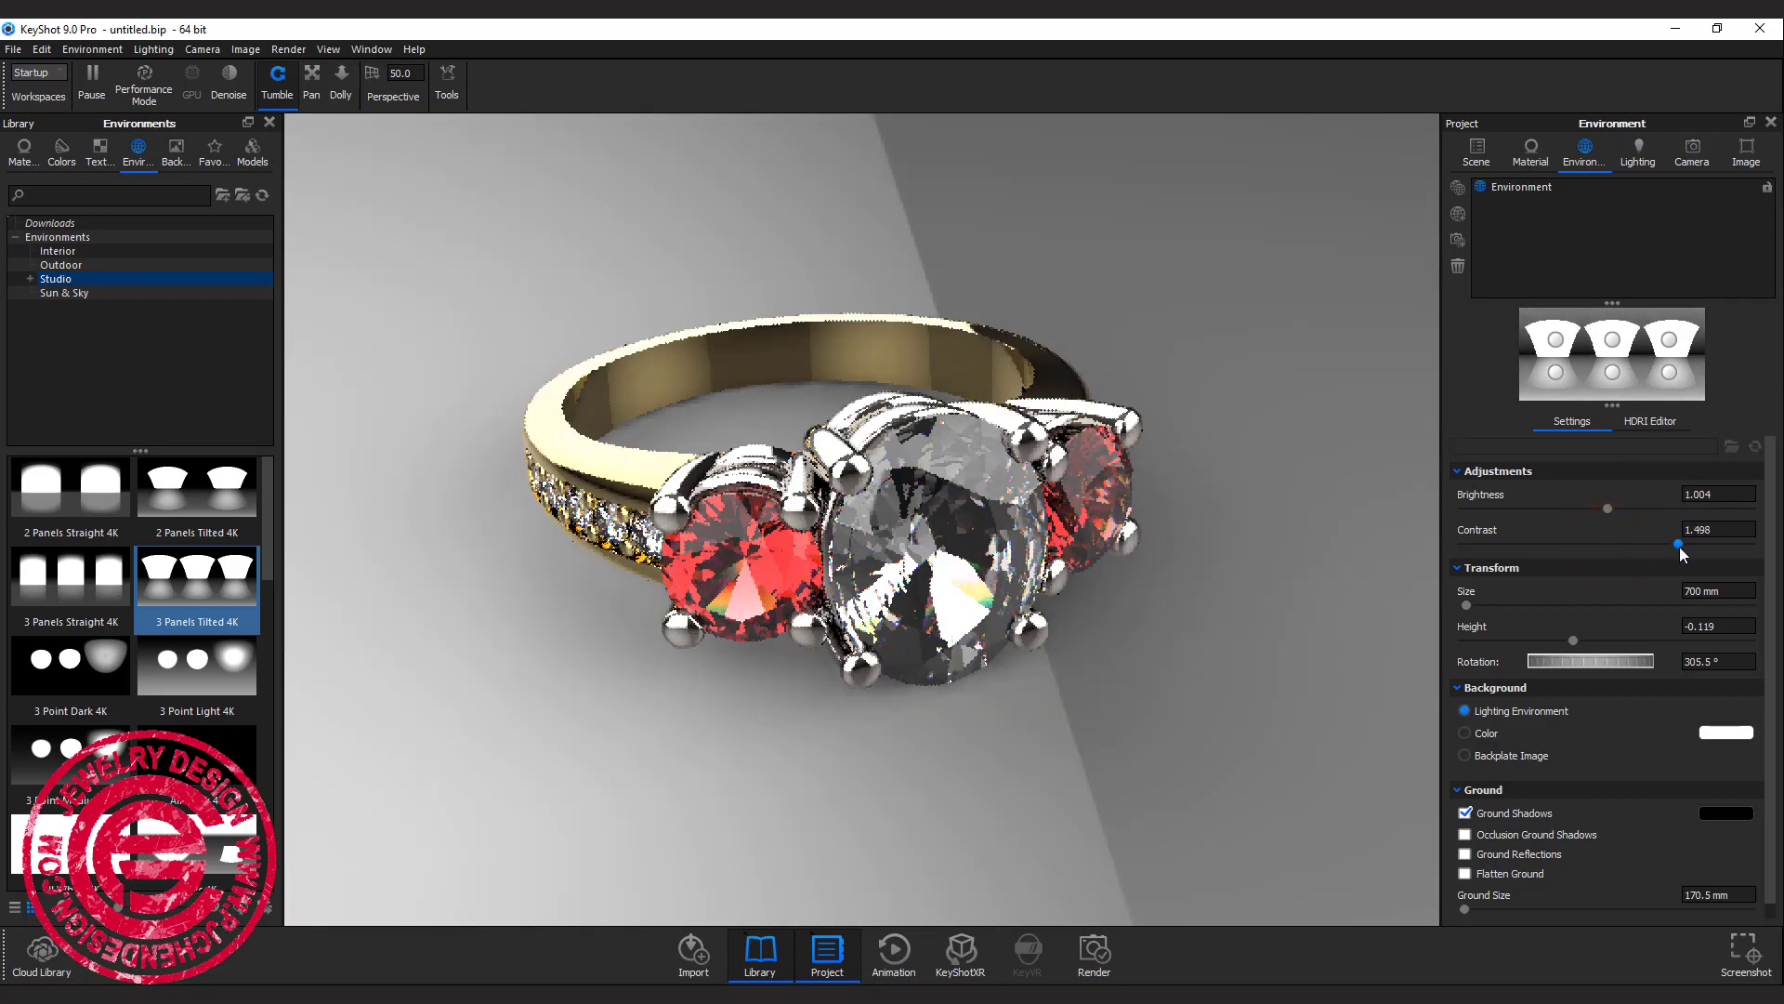
pyautogui.click(1676, 545)
pyautogui.moveTo(1677, 546); pyautogui.dragTo(1559, 547)
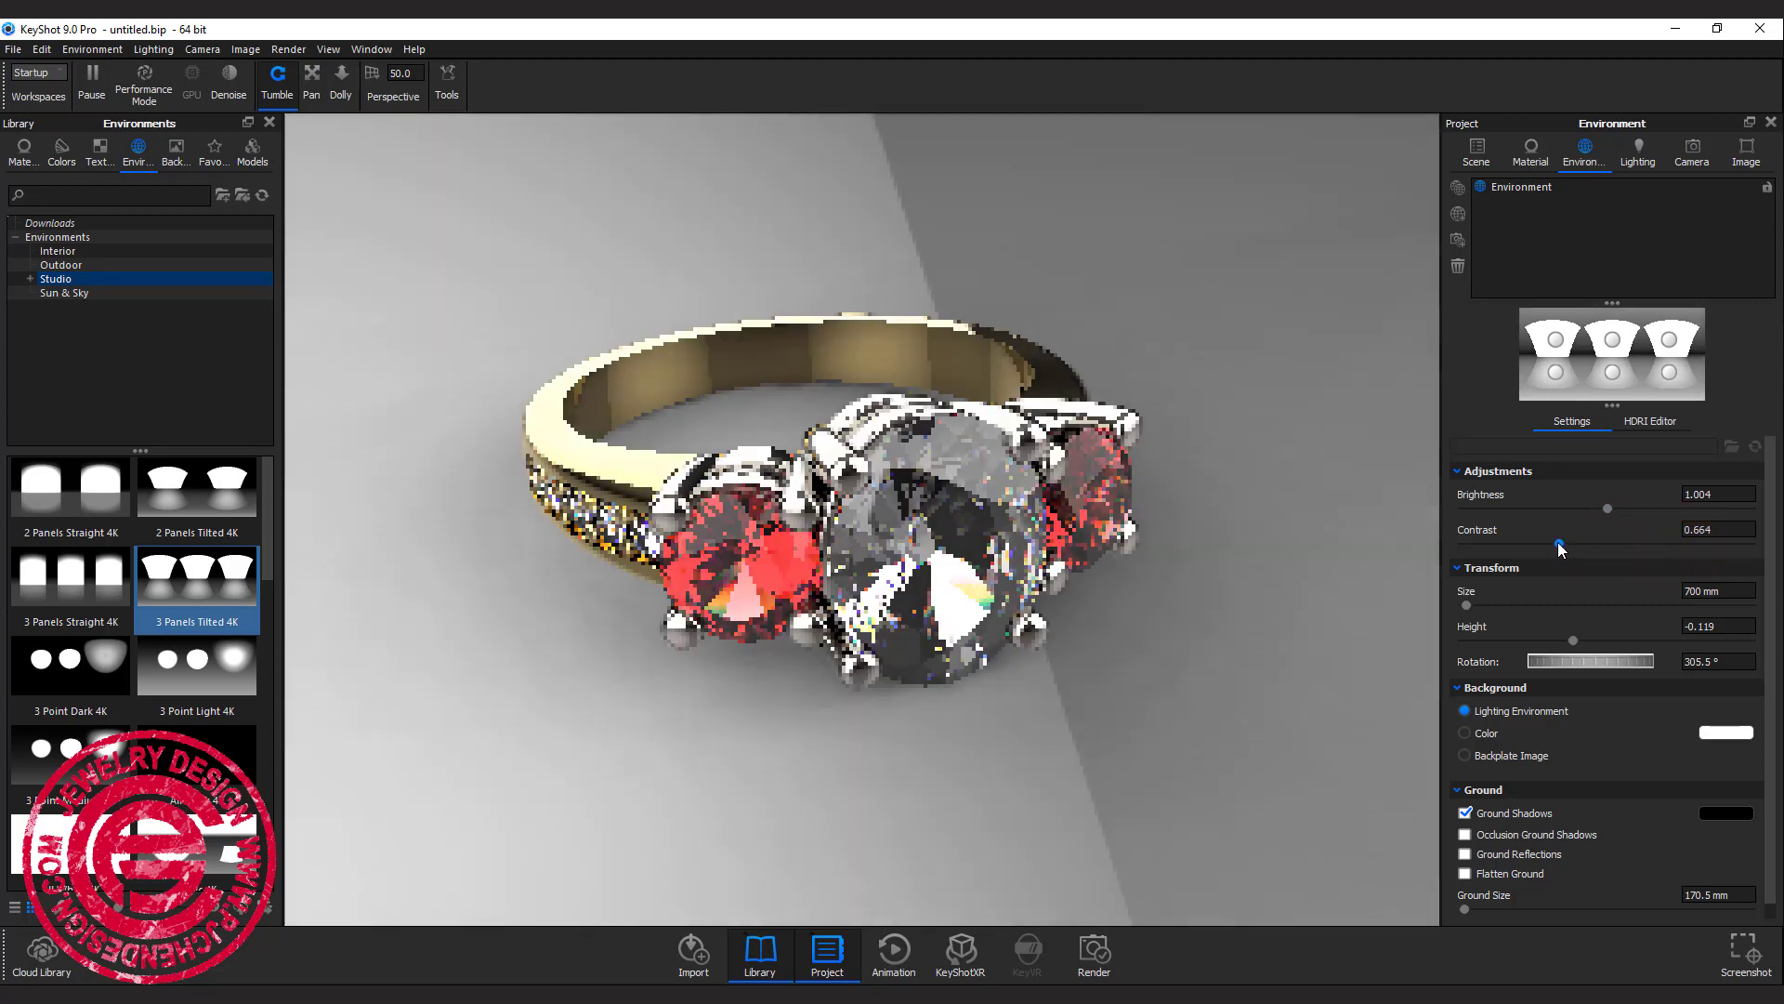
pyautogui.click(1560, 546)
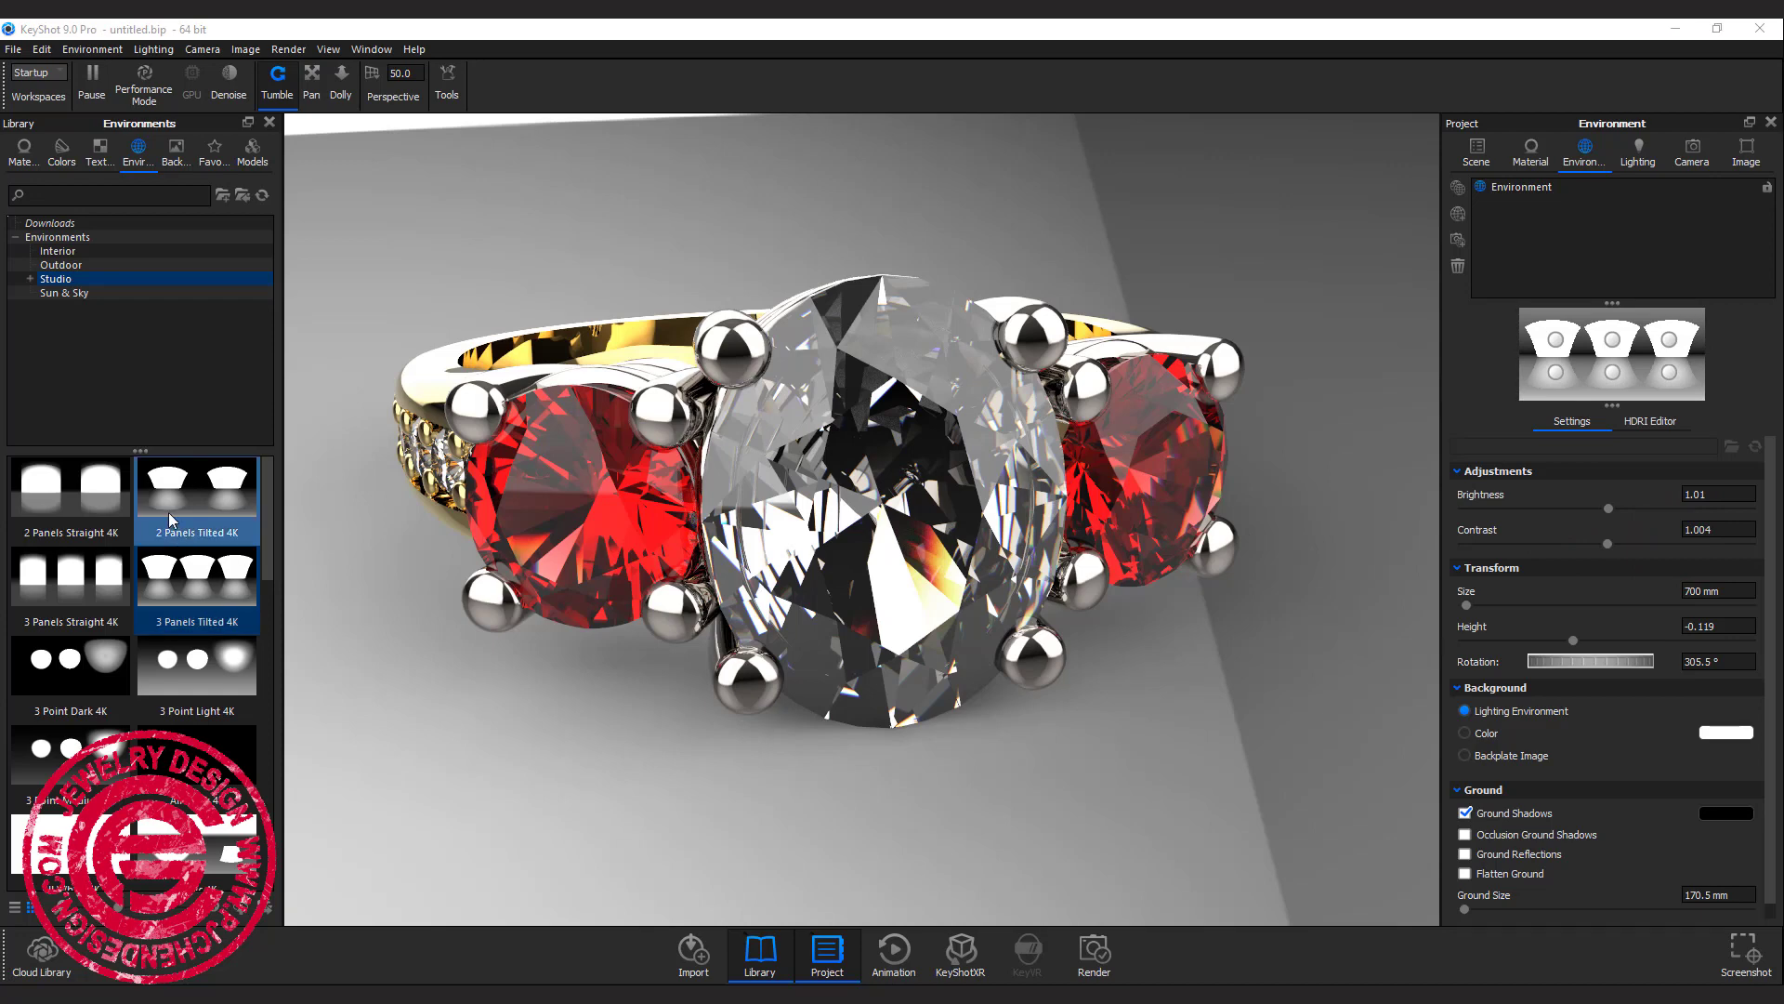
# Add 3 Panels Straight 4K to the scene, then make the original Environment active again
pyautogui.click(108, 576)
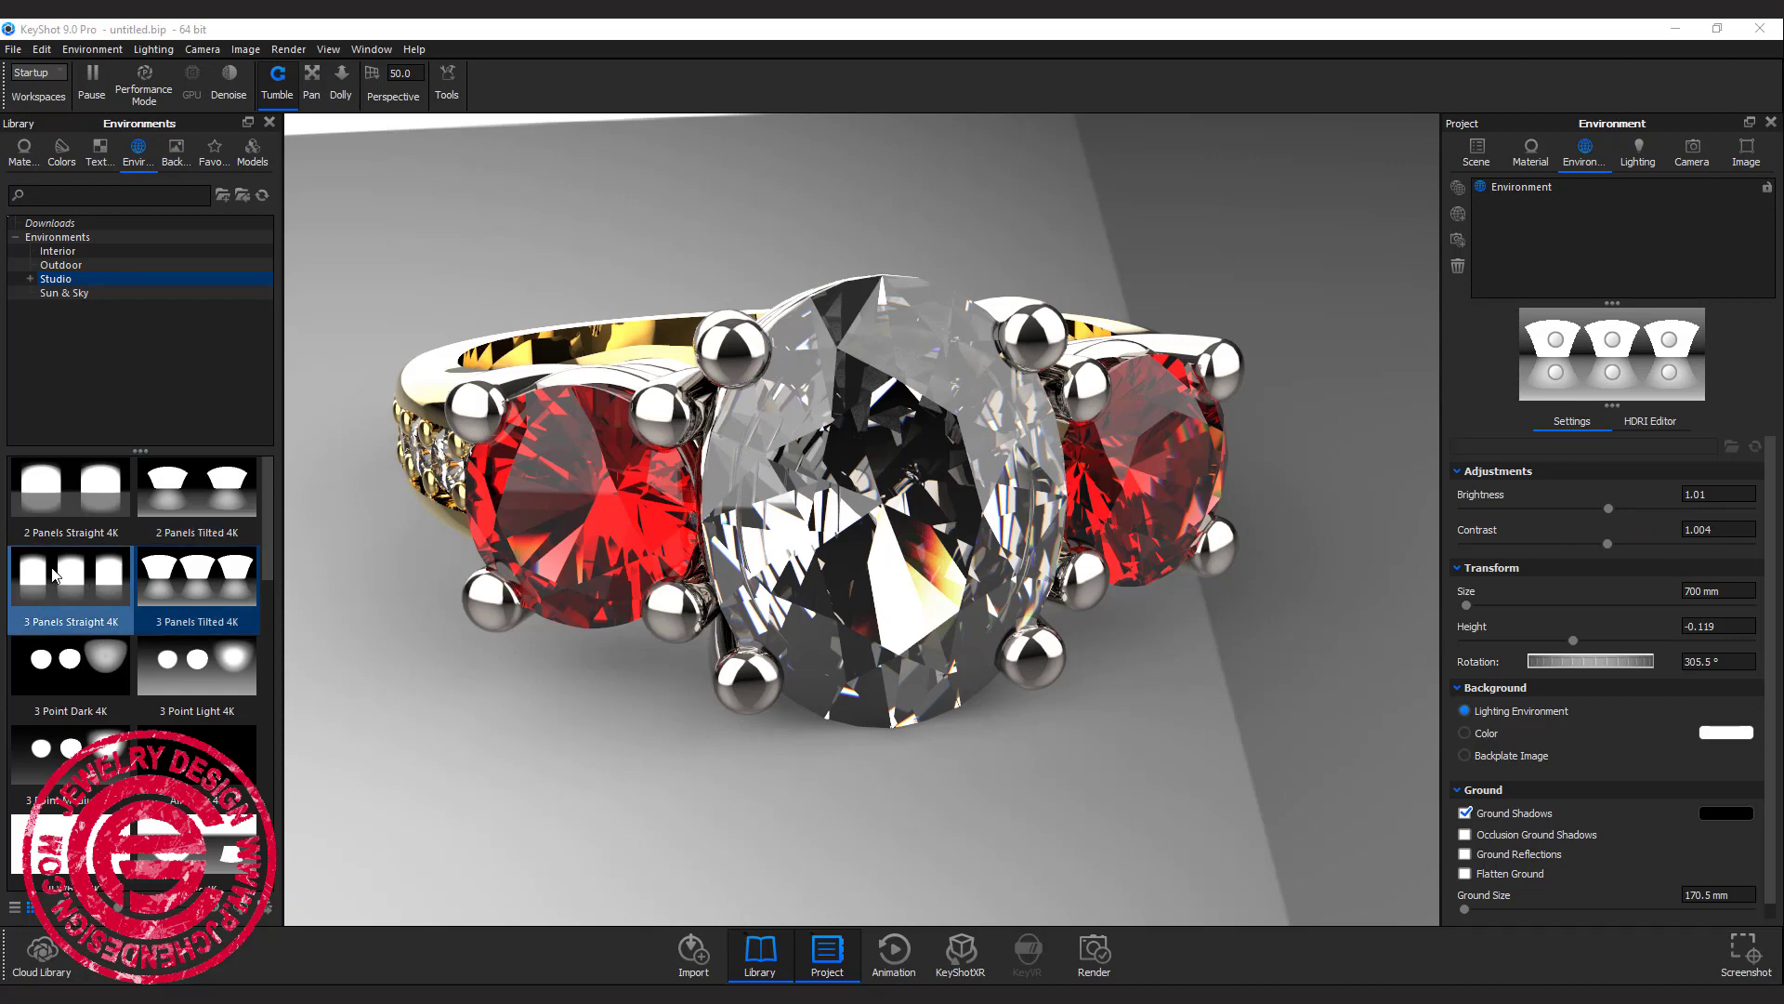
pyautogui.moveTo(57, 580)
pyautogui.mouseDown()
pyautogui.moveTo(399, 243)
pyautogui.moveTo(1235, 247)
pyautogui.moveTo(1542, 229)
pyautogui.mouseUp()
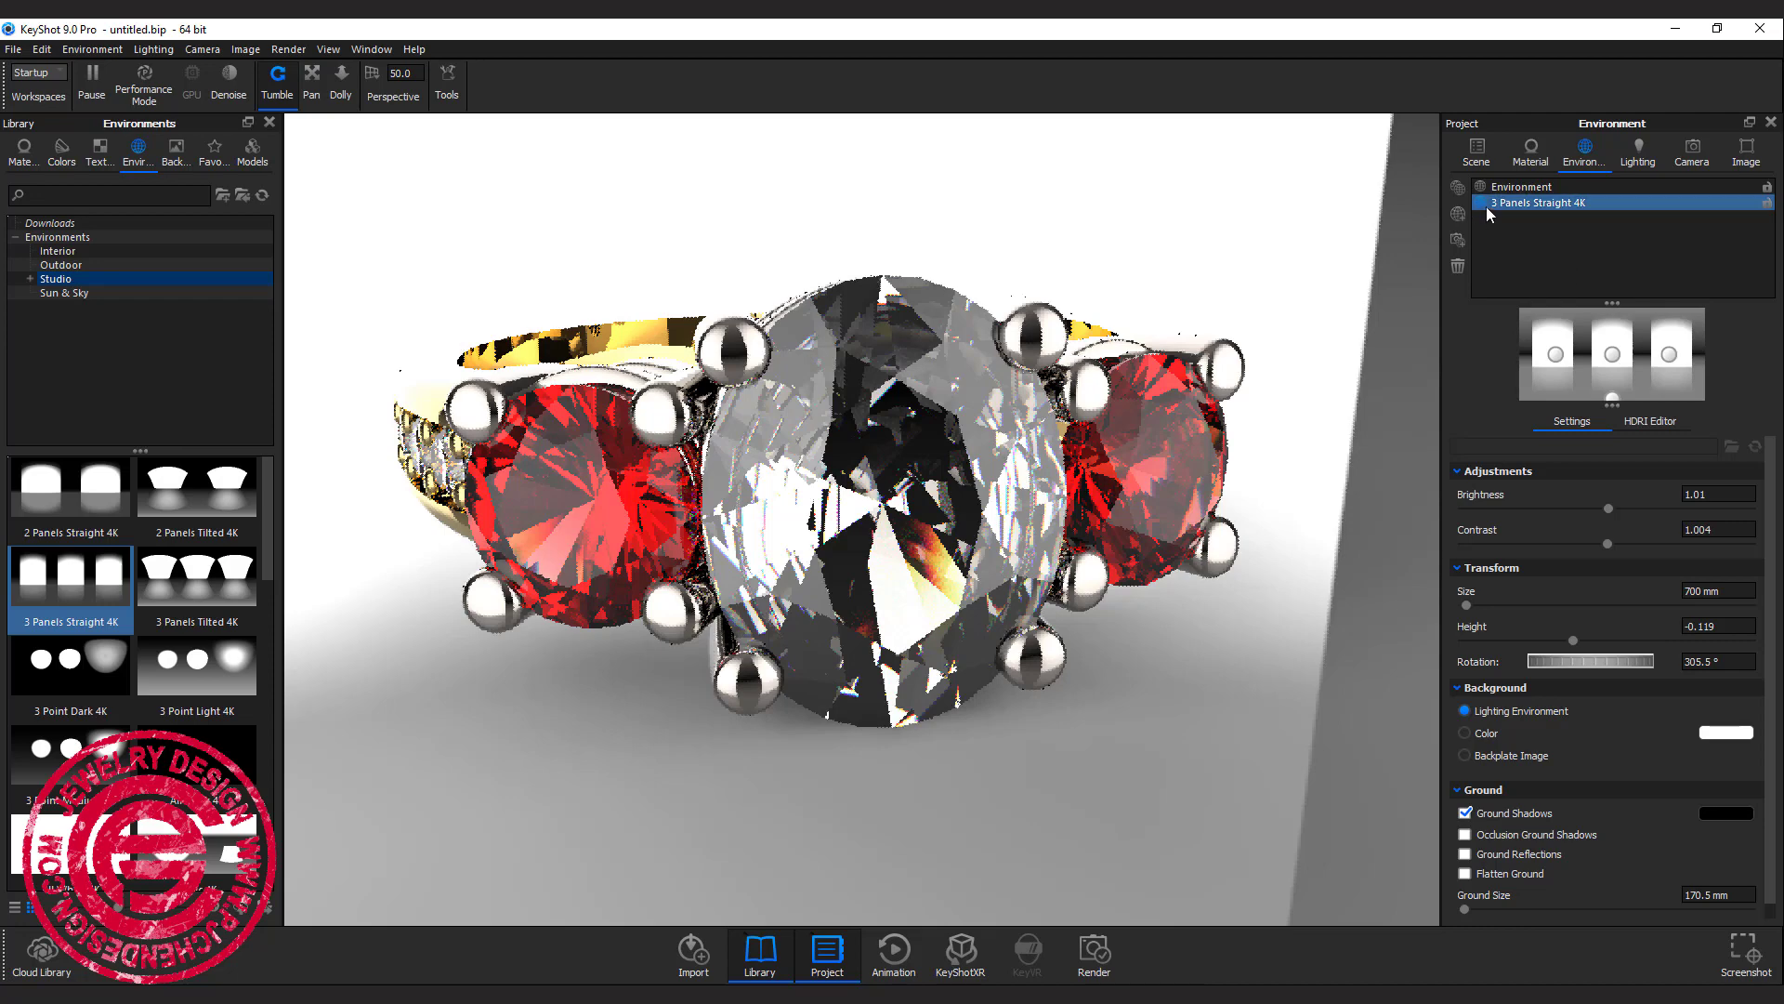
pyautogui.click(1592, 187)
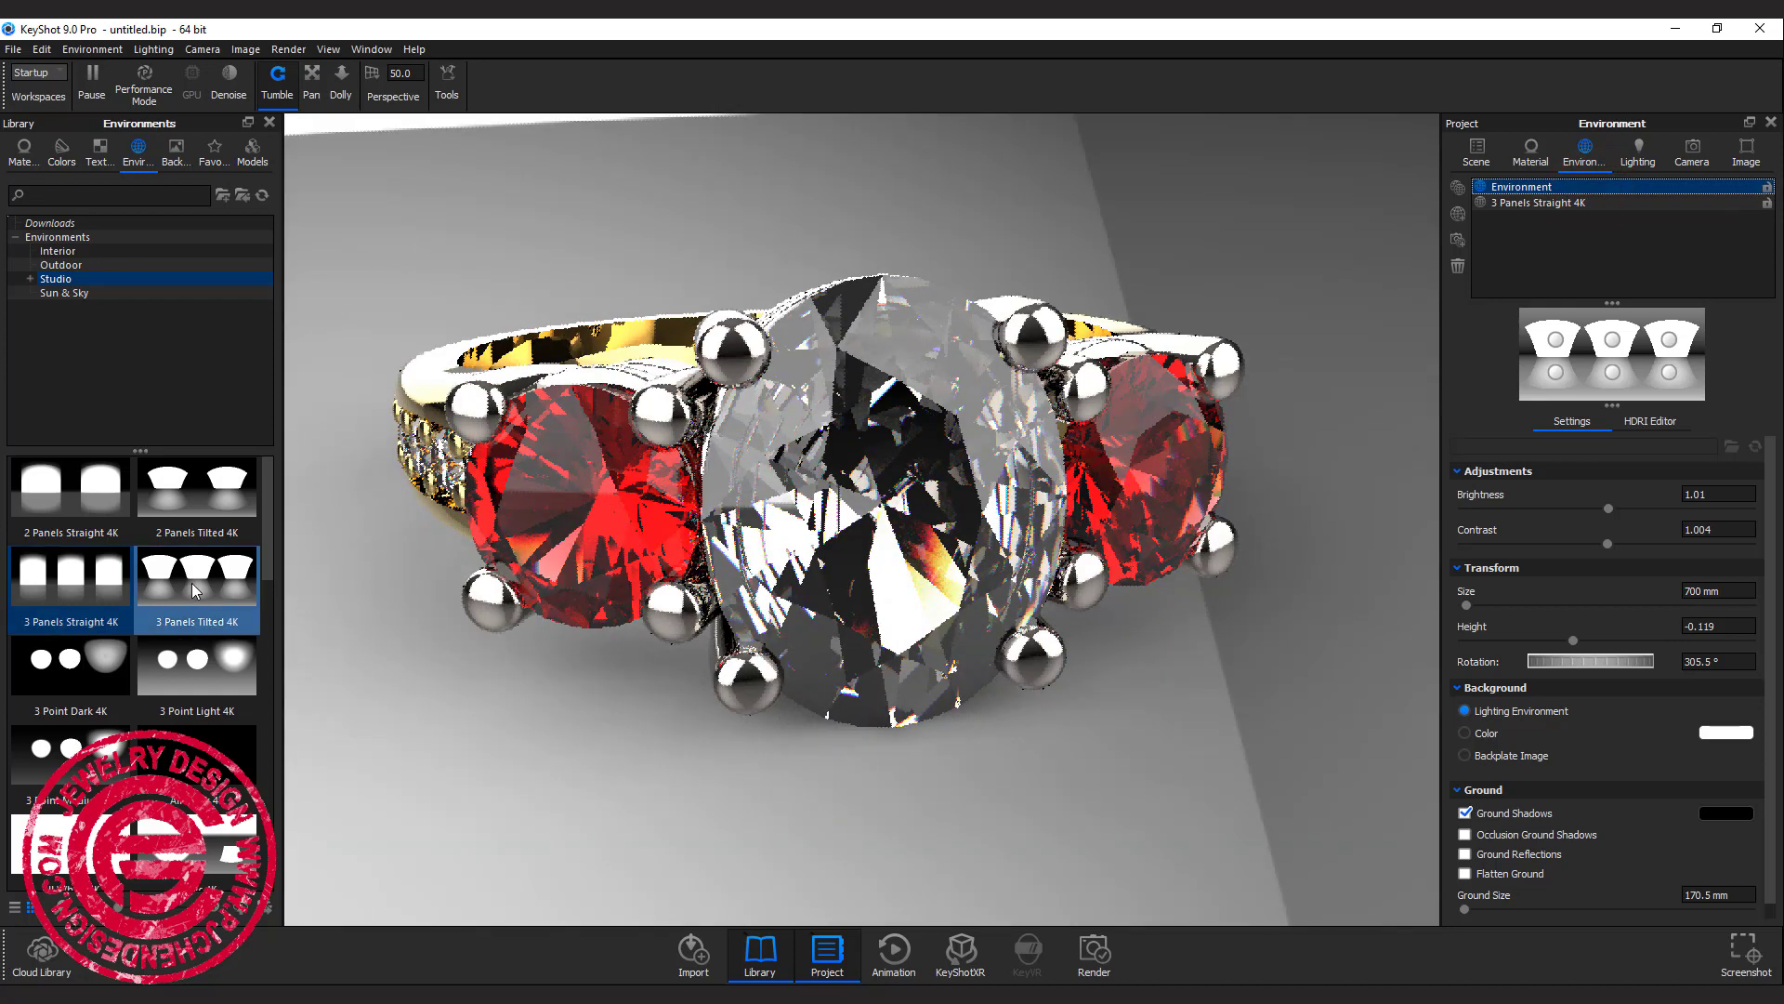
# Add Studio Backdrop 4K as a third project environment, keeping the original Environment active
pyautogui.scroll(-8, 151, 770)
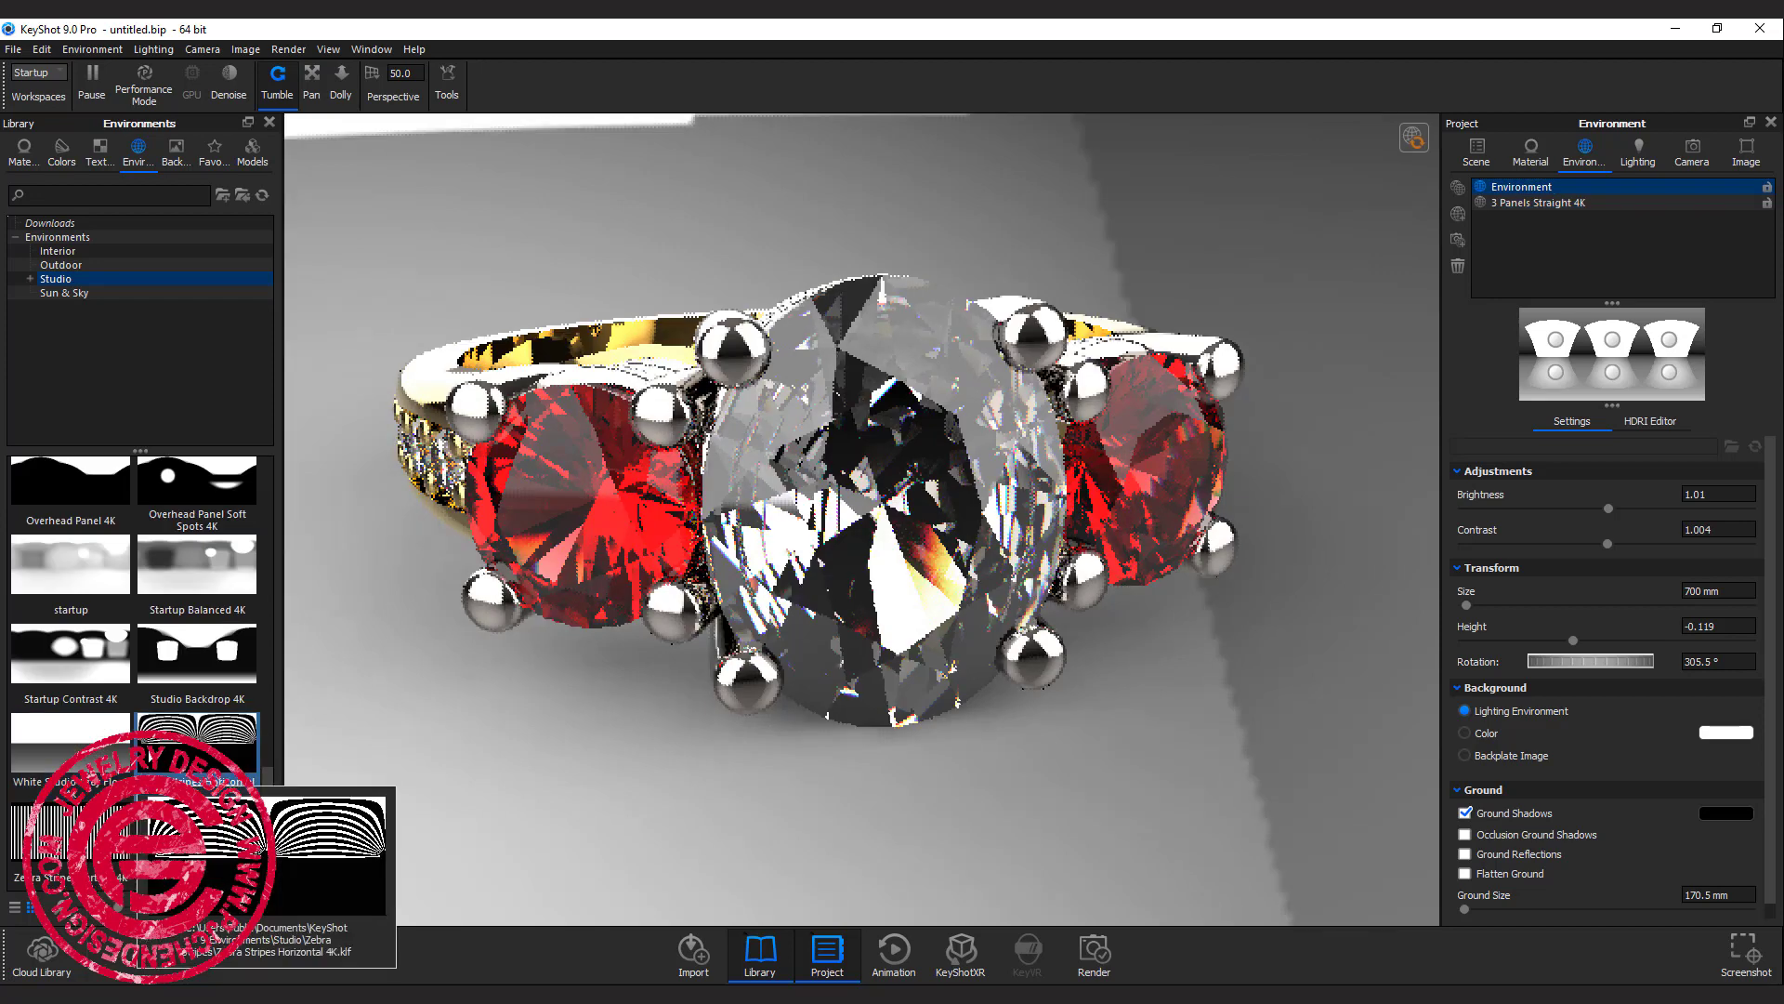
pyautogui.moveTo(150, 765)
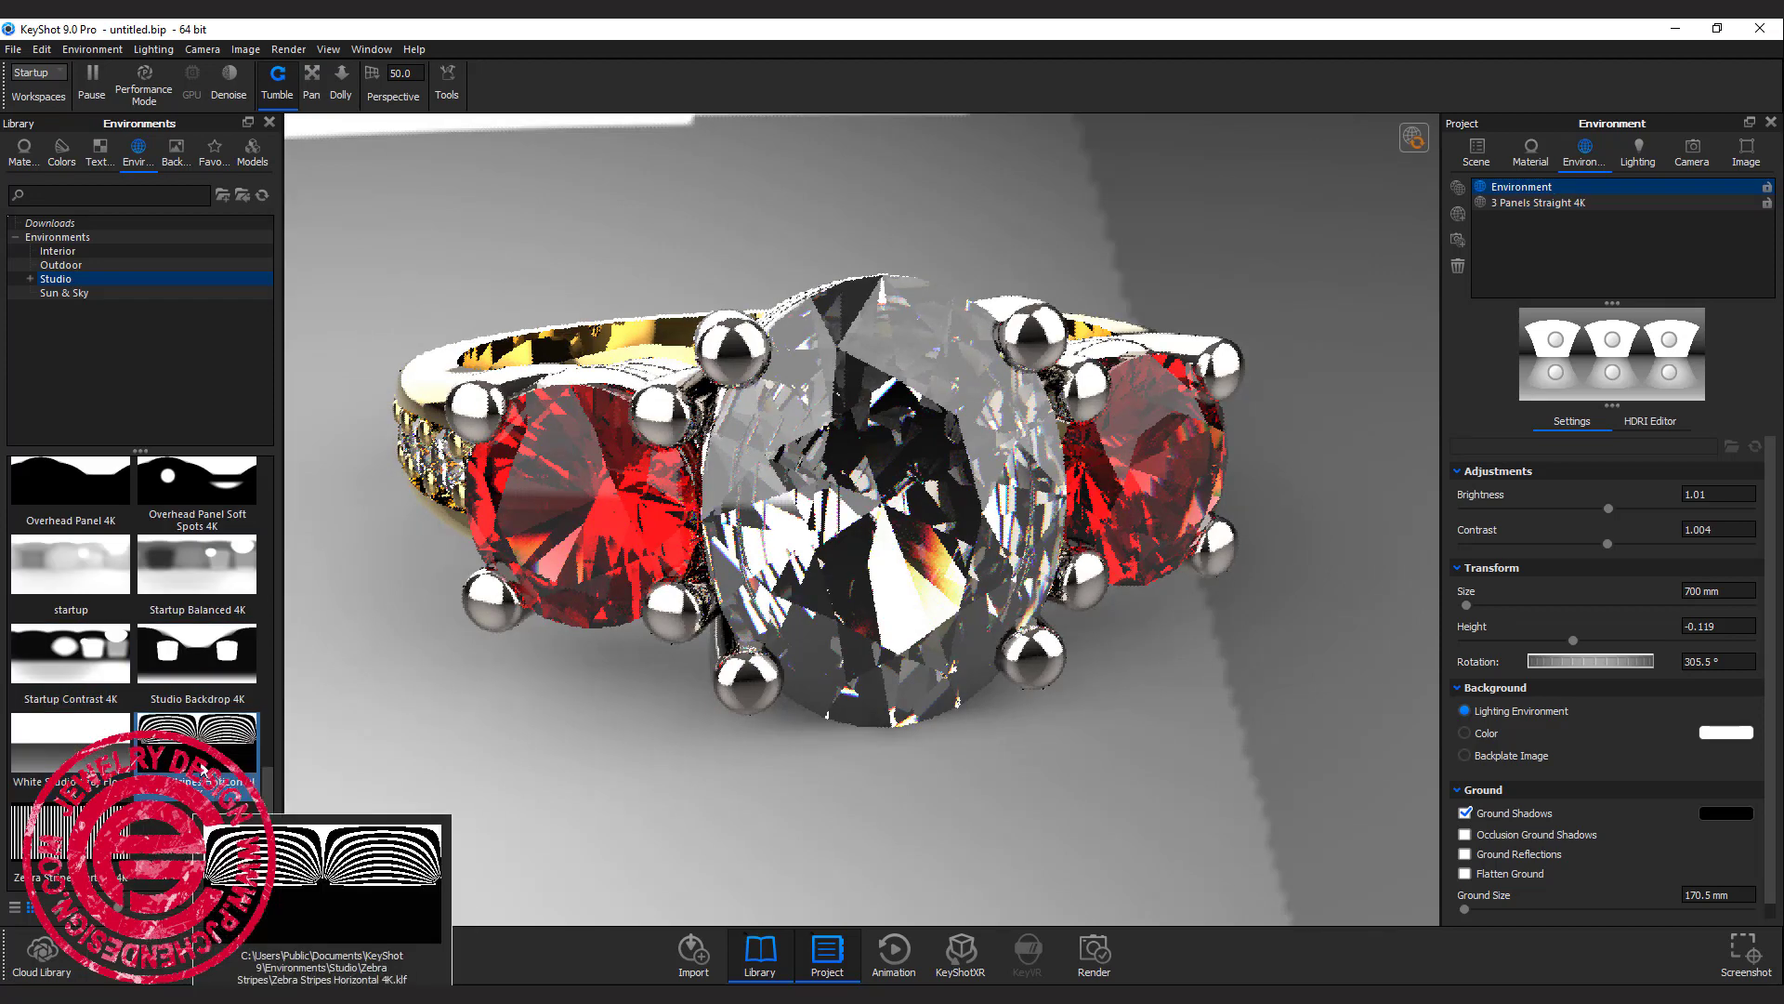
pyautogui.moveTo(187, 674)
pyautogui.moveTo(187, 674); pyautogui.dragTo(1587, 242)
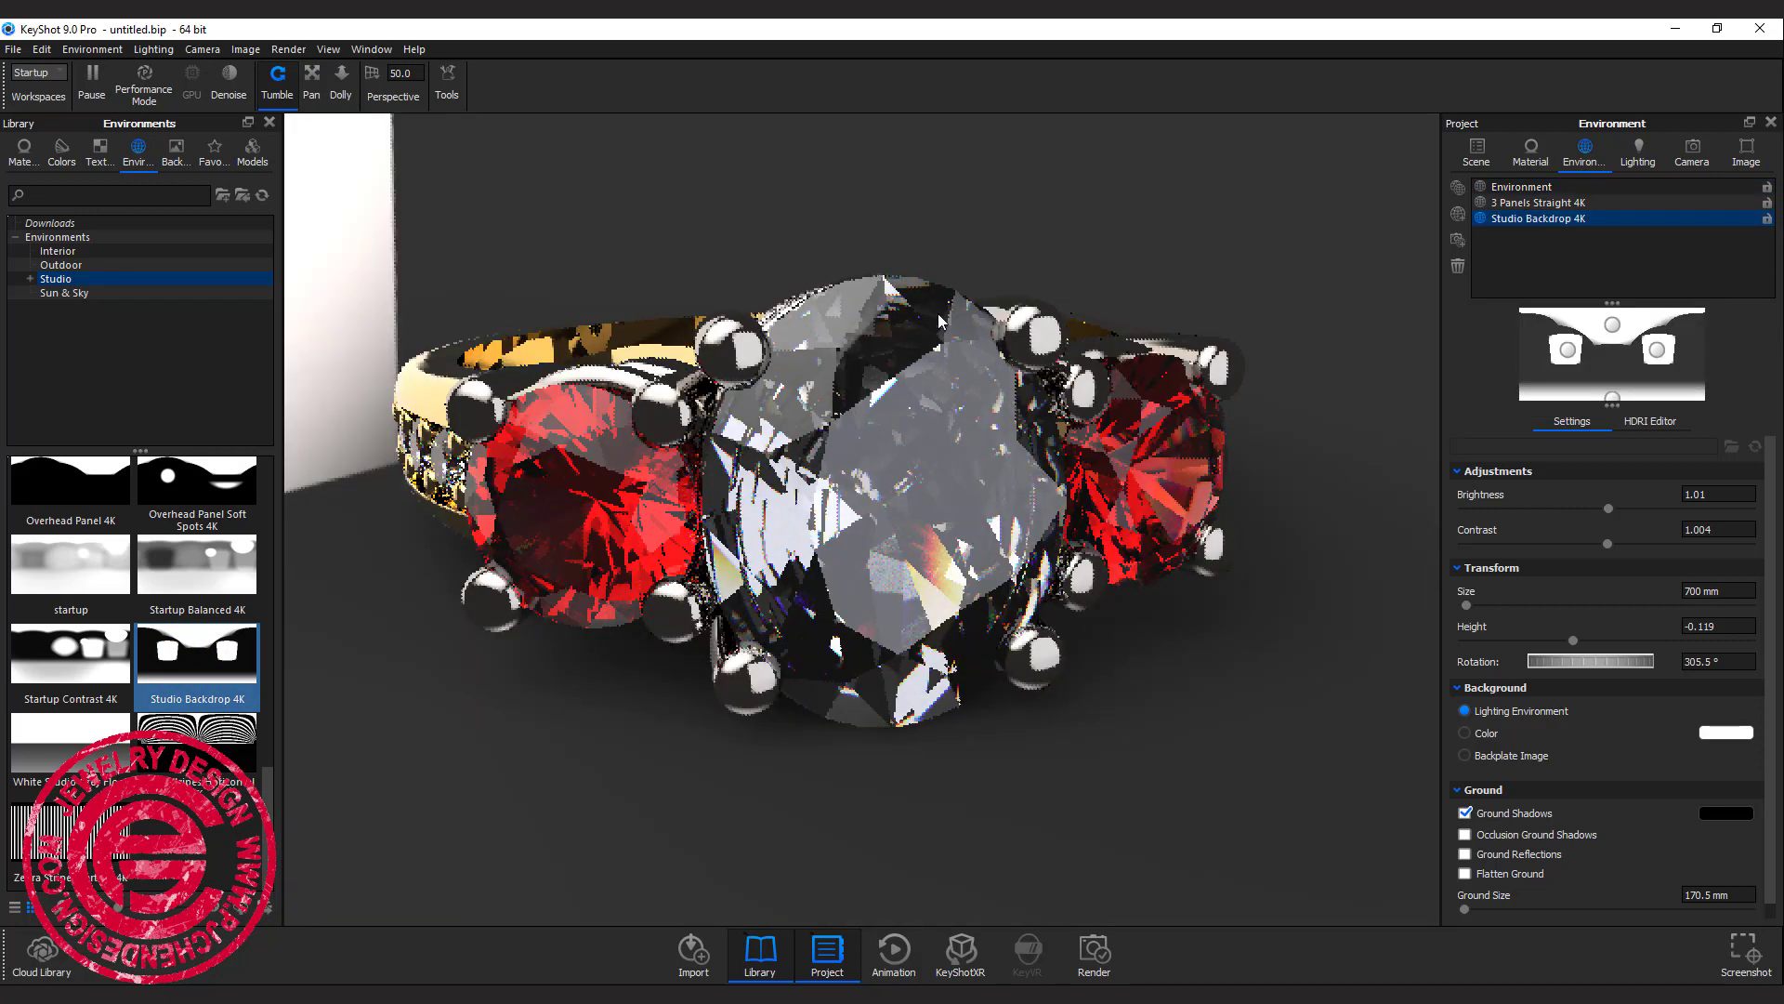
pyautogui.click(1638, 204)
pyautogui.keyDown('ctrl'); pyautogui.click(1636, 217); pyautogui.keyUp('ctrl')
pyautogui.click(1632, 187)
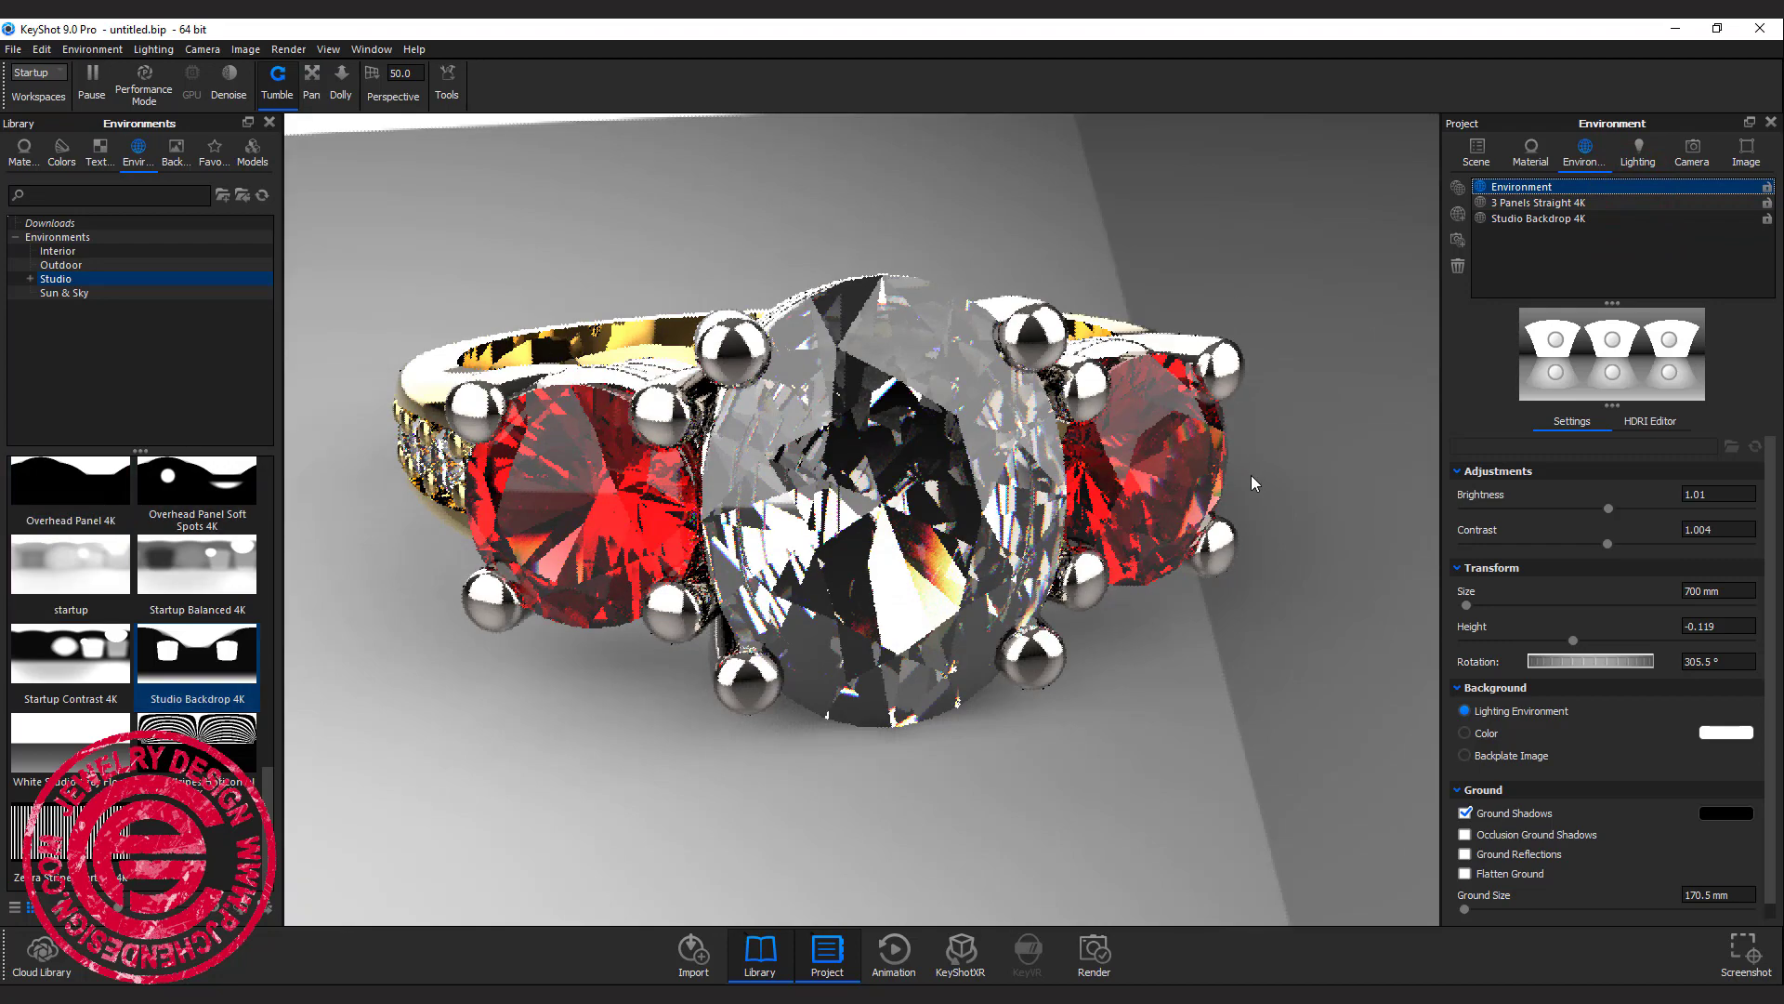
# Swap the grey backdrop for a plain white background colour behind the ring
pyautogui.click(1259, 650)
pyautogui.moveTo(1257, 649); pyautogui.dragTo(1295, 665)
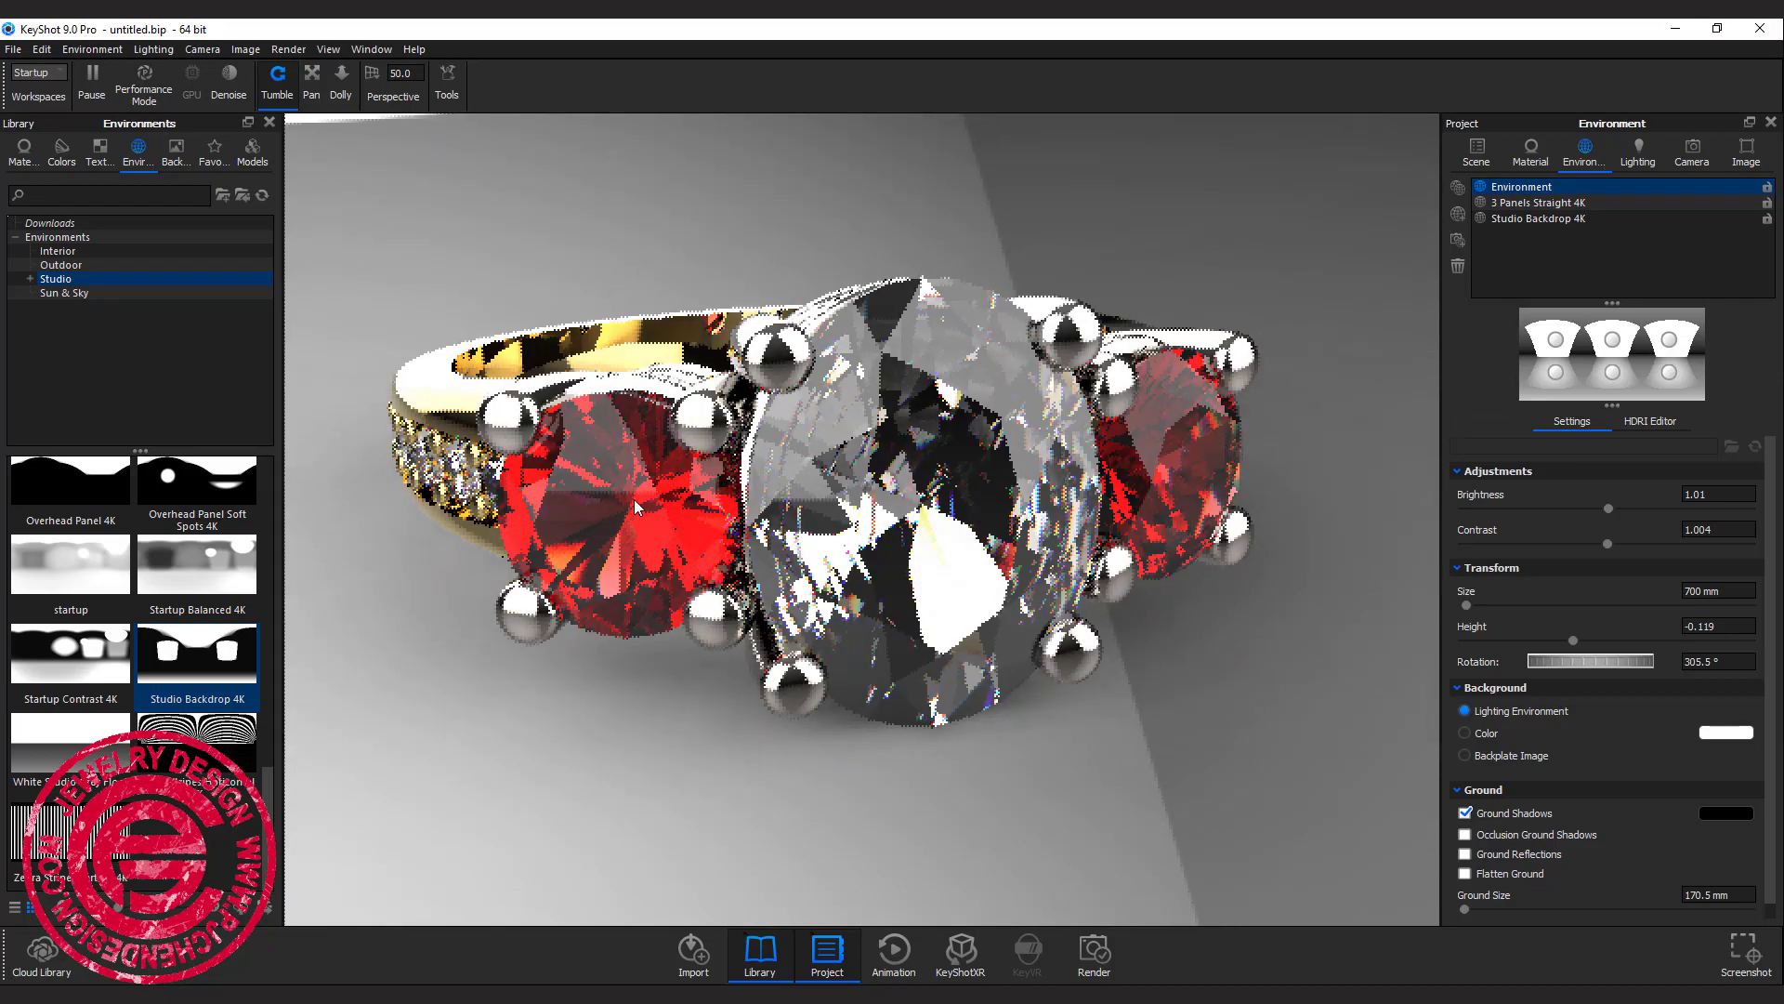
pyautogui.moveTo(1208, 608); pyautogui.dragTo(1230, 638)
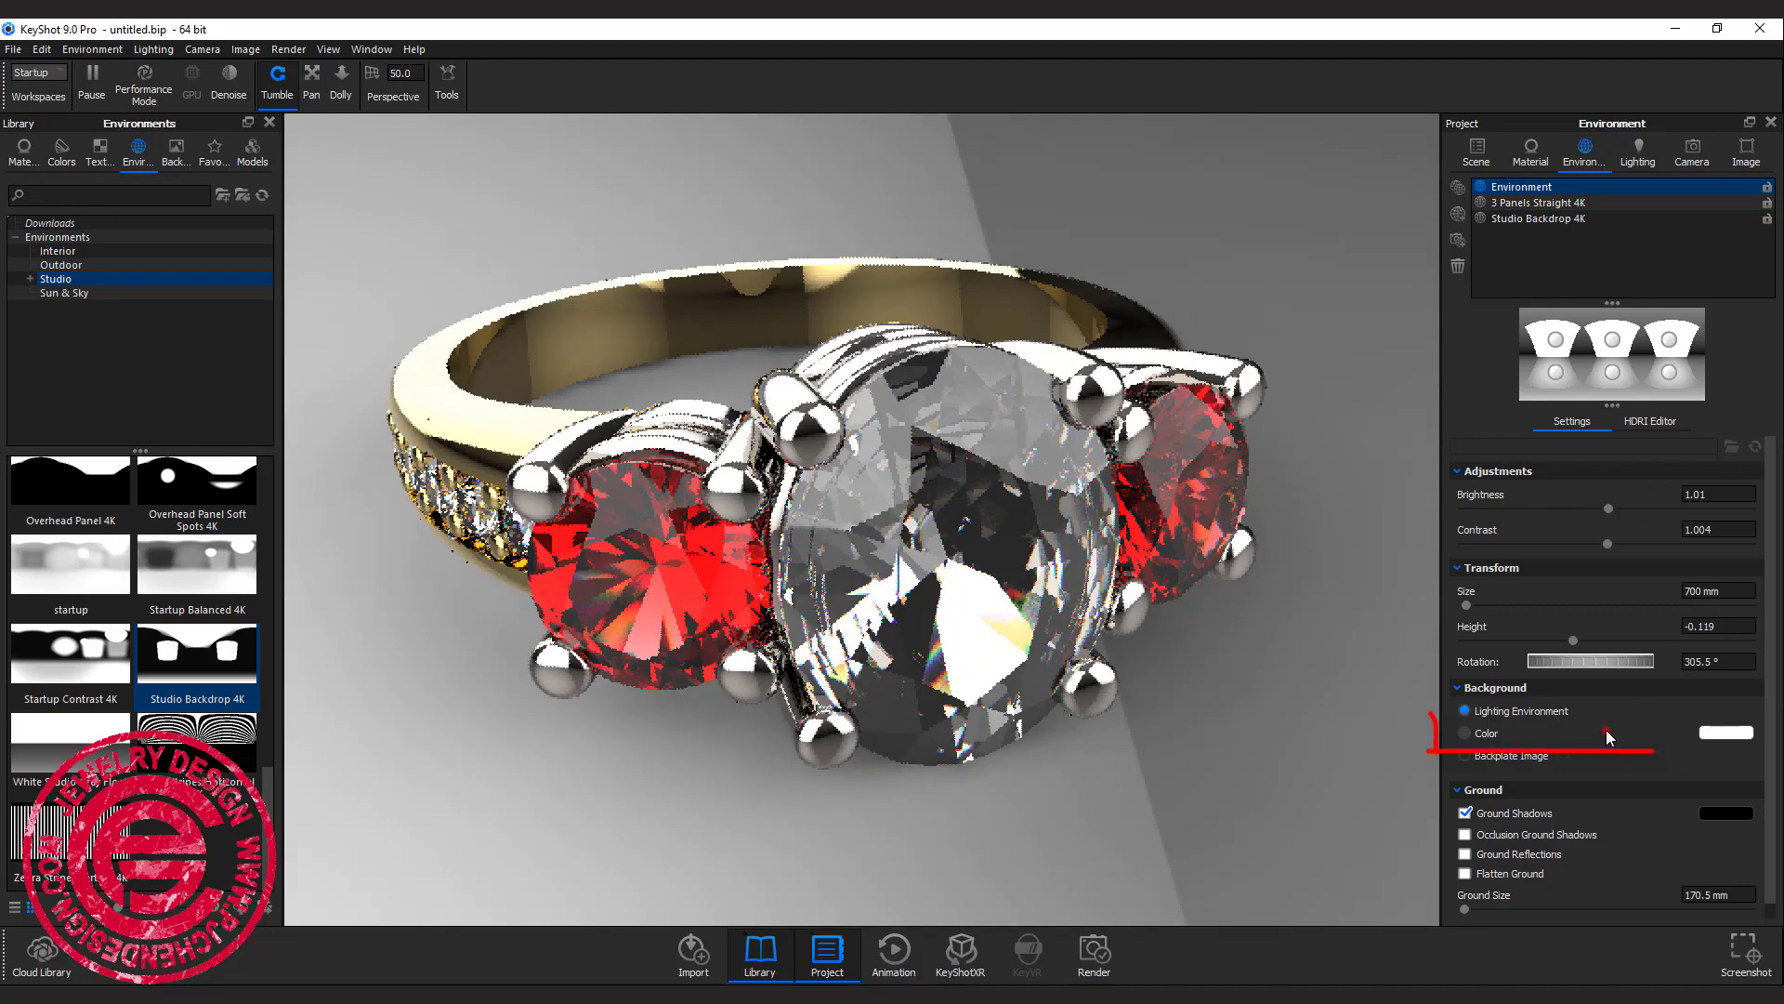
pyautogui.click(1533, 733)
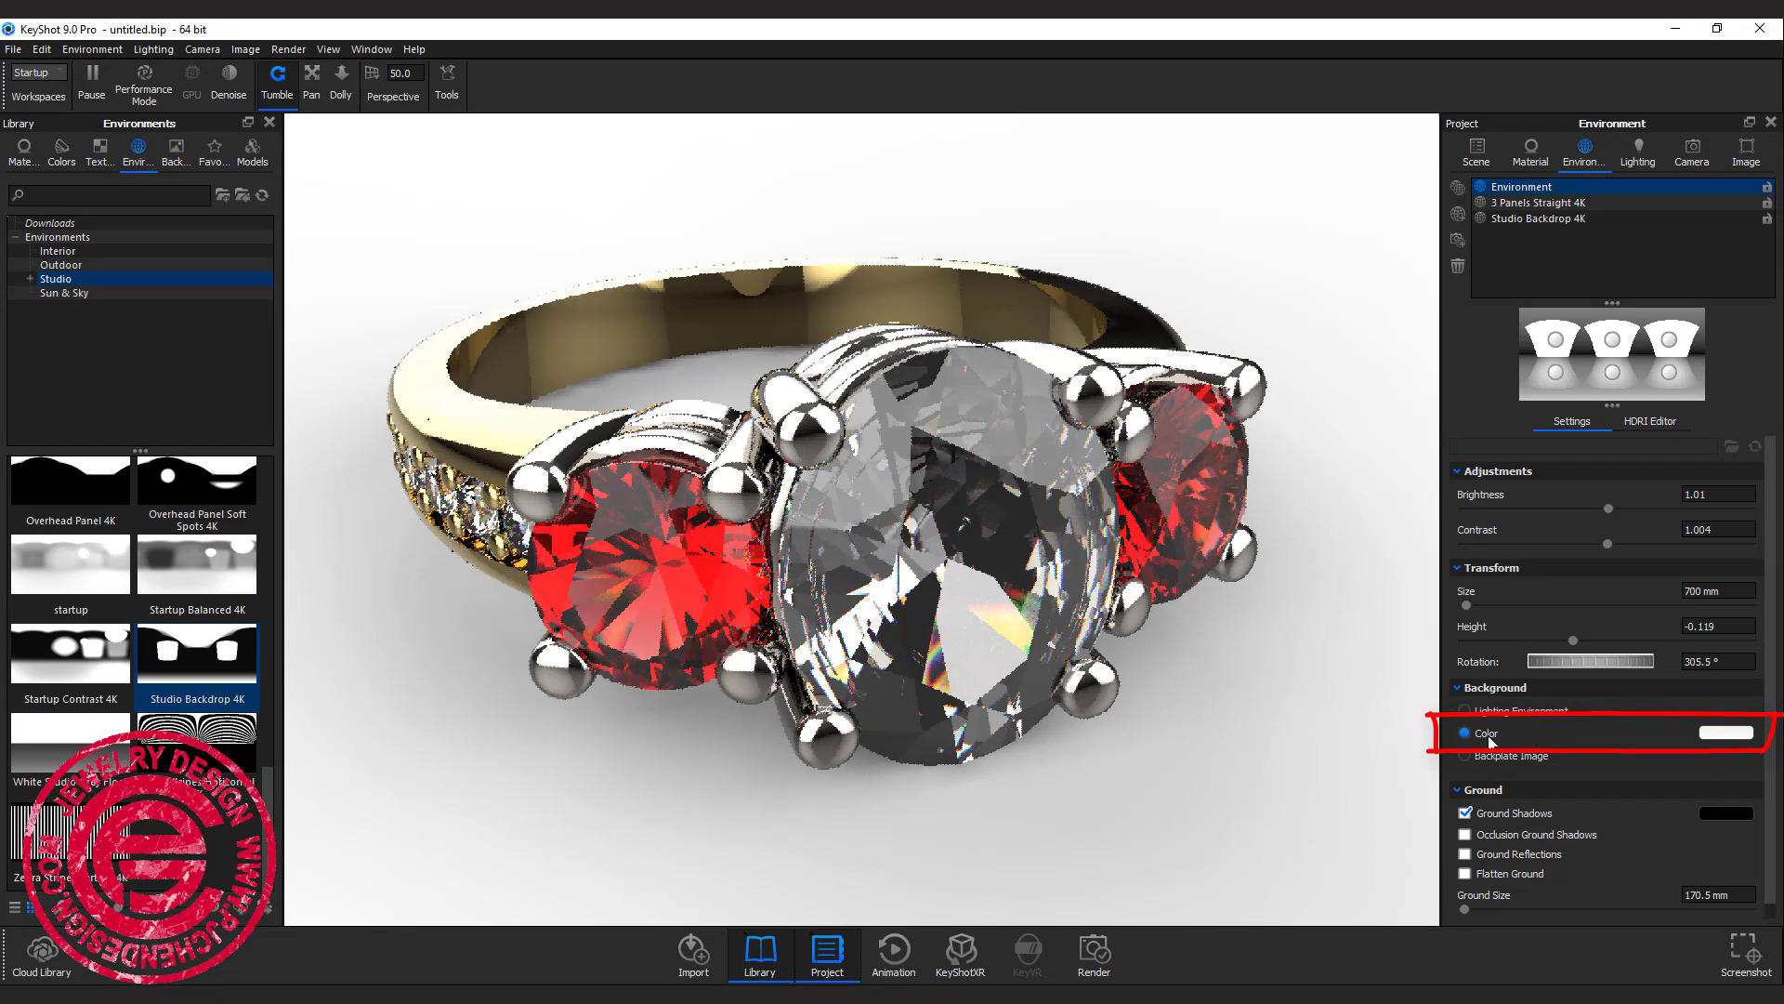
pyautogui.moveTo(1190, 634)
pyautogui.mouseDown()
pyautogui.moveTo(1195, 651)
pyautogui.moveTo(1195, 617)
pyautogui.moveTo(1196, 654)
pyautogui.mouseUp()
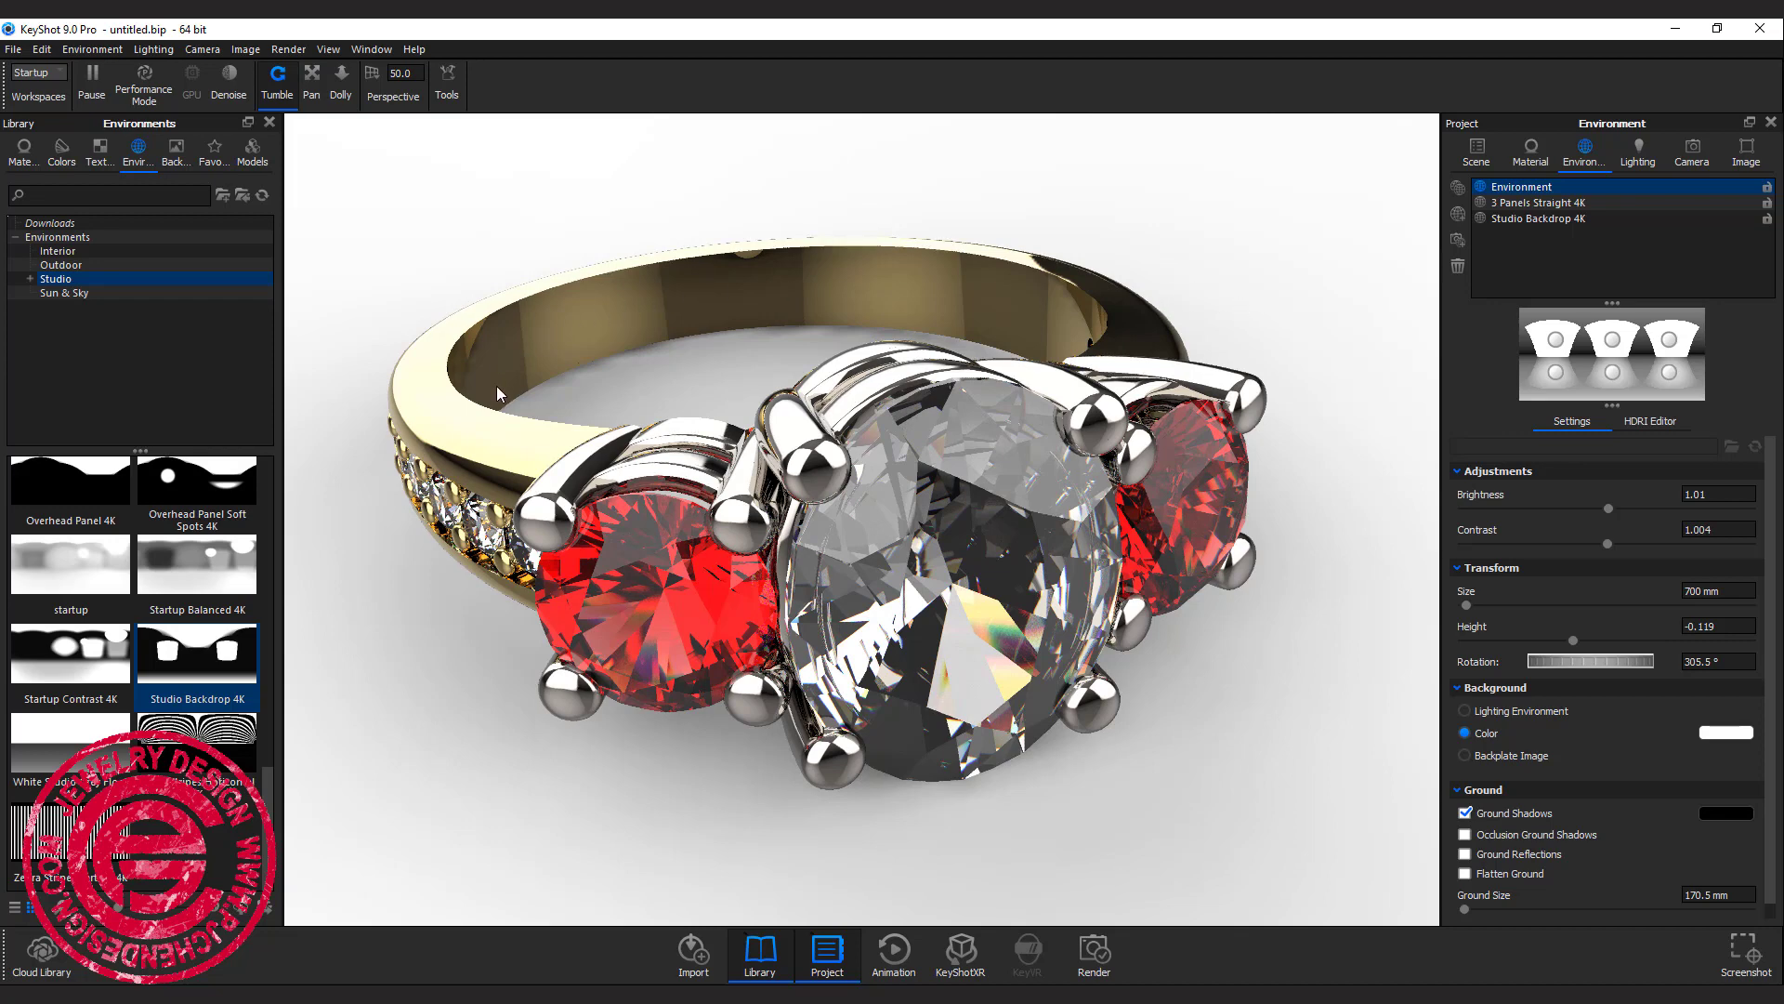
# Set the Gold 24k Polished #2 band's roughness to 0.01
pyautogui.doubleClick(969, 275)
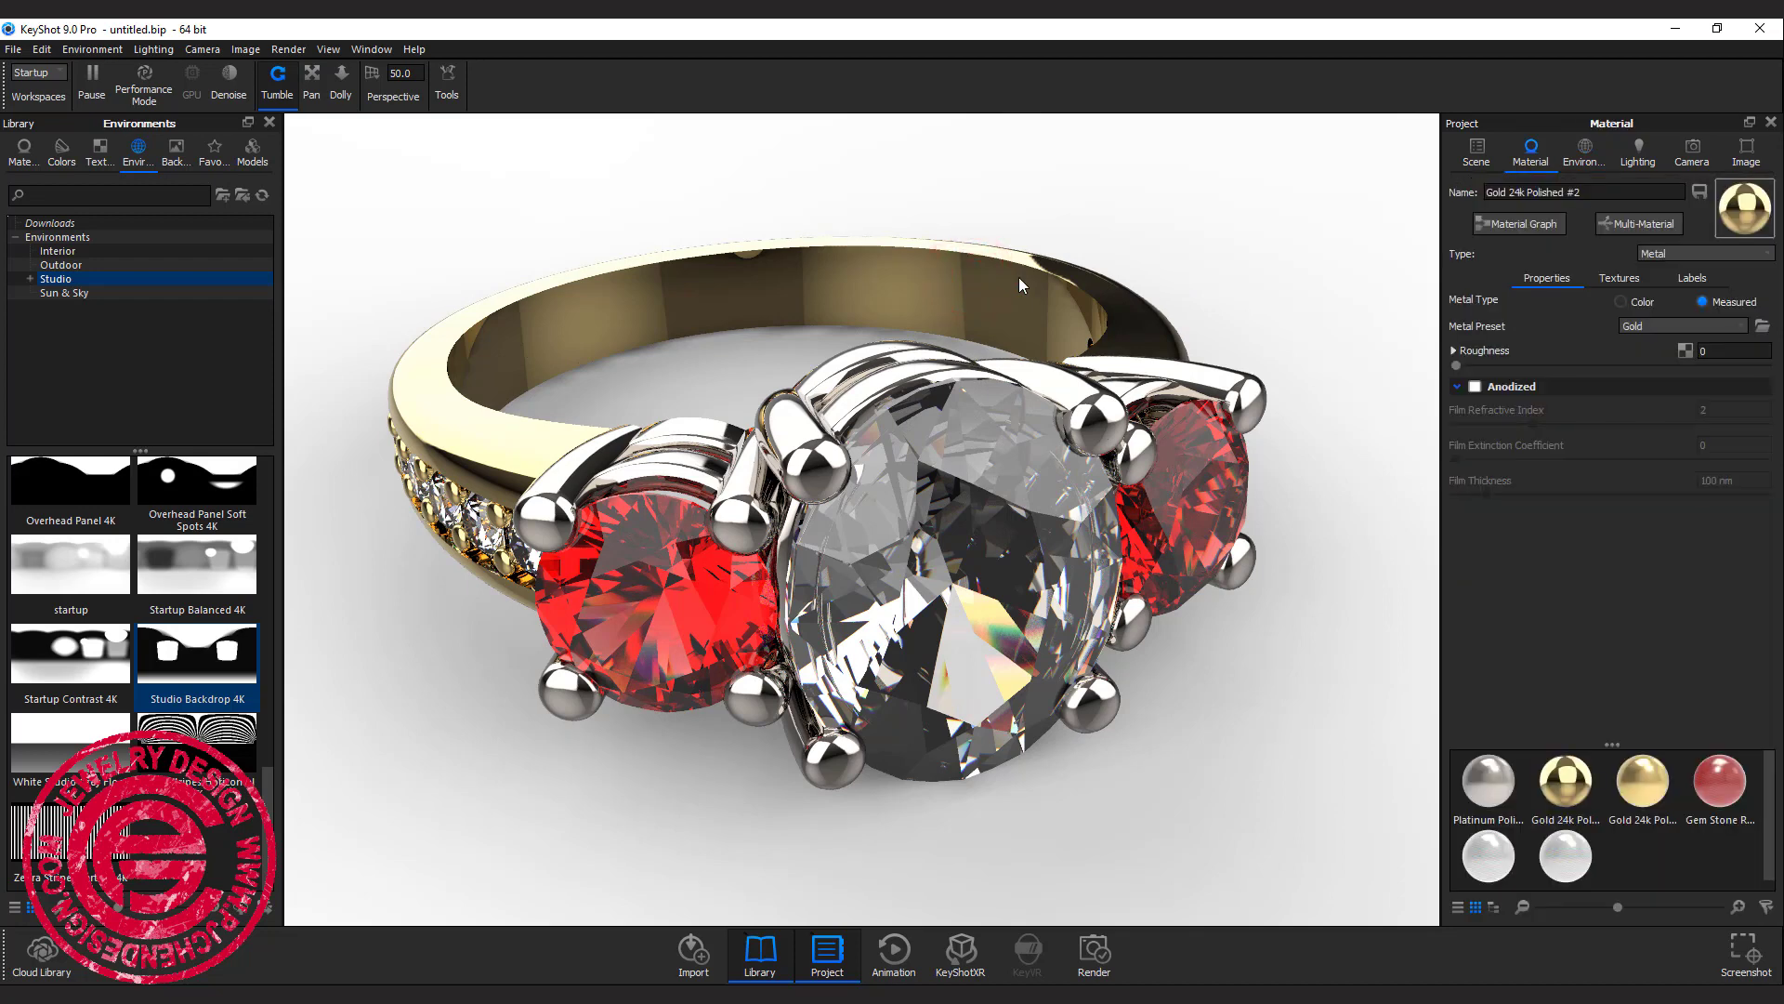
pyautogui.click(1714, 351)
pyautogui.moveTo(1457, 367); pyautogui.dragTo(1467, 369)
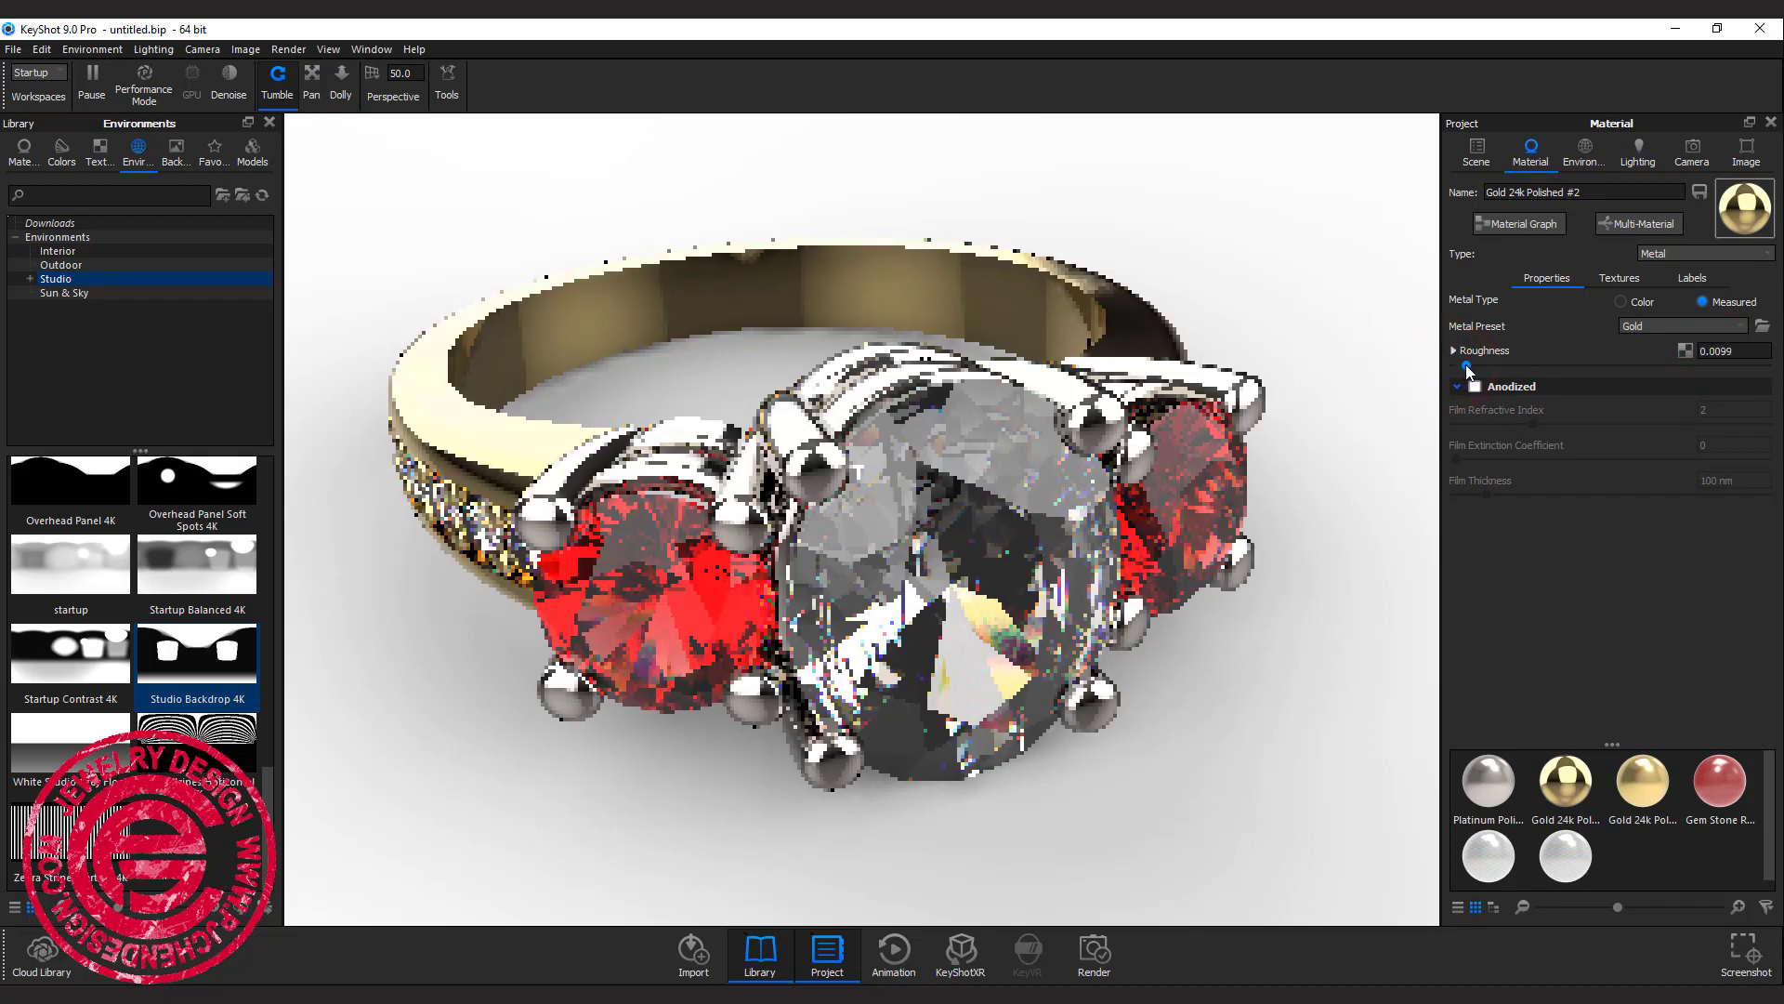
pyautogui.click(1753, 352)
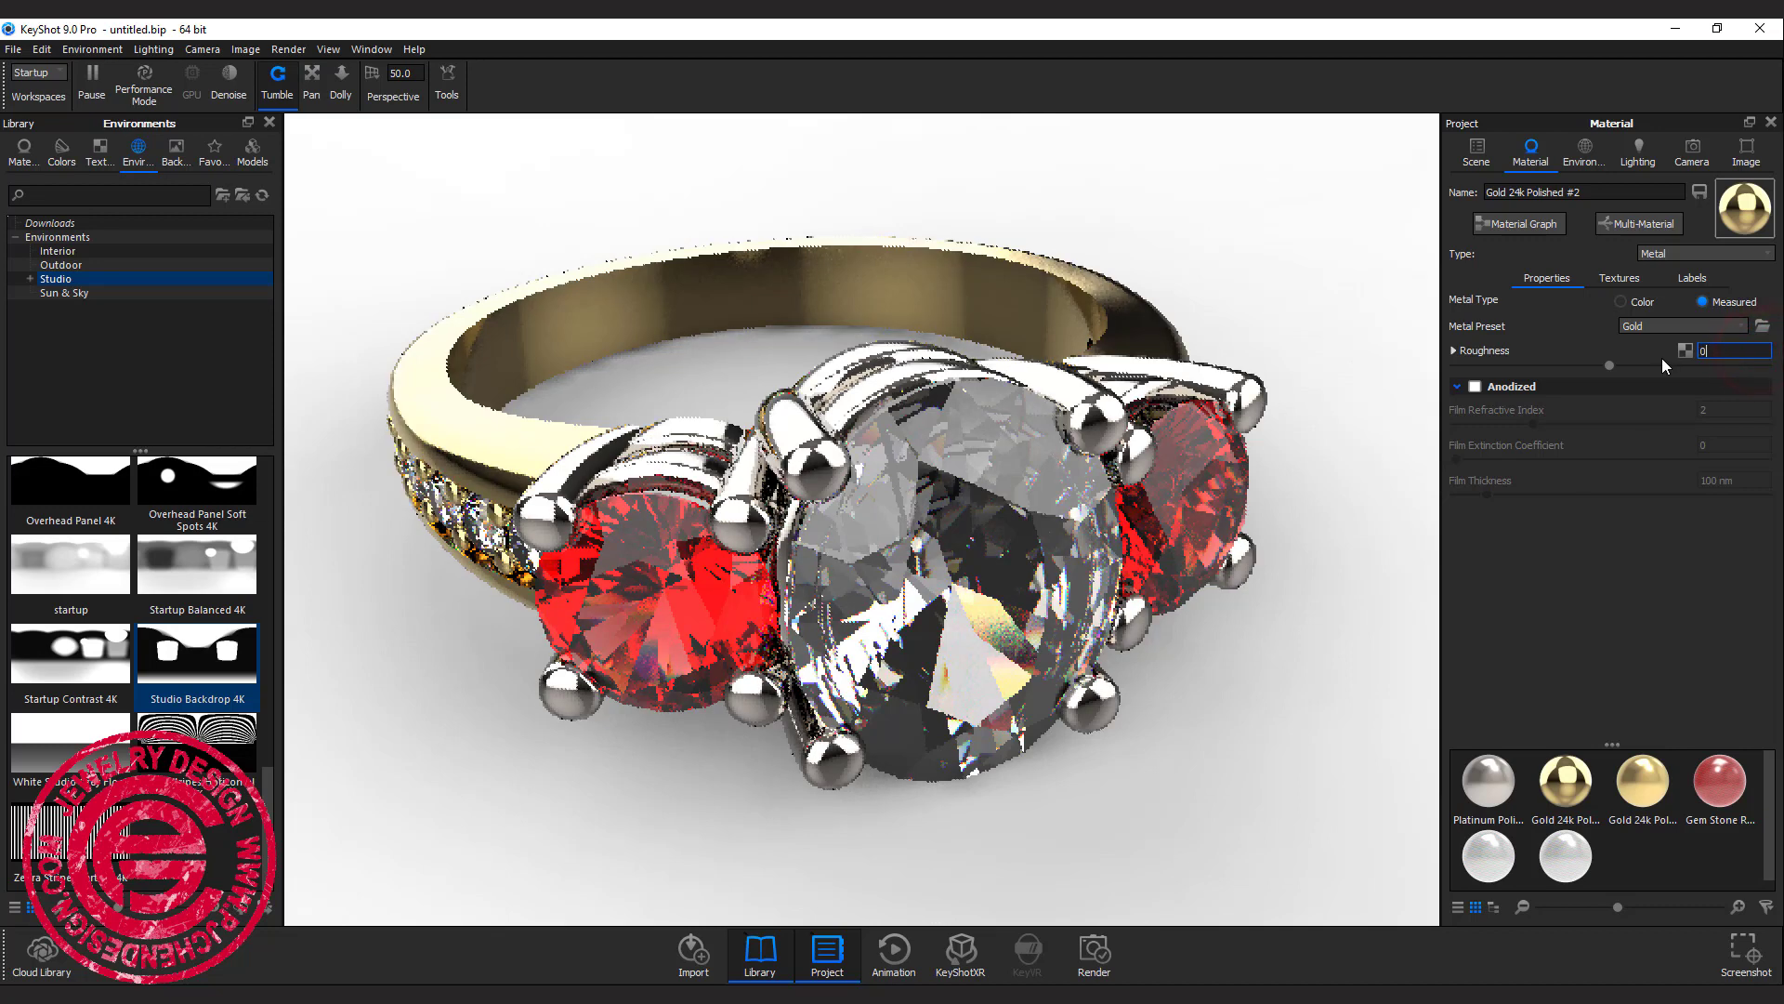
pyautogui.write('0.01')
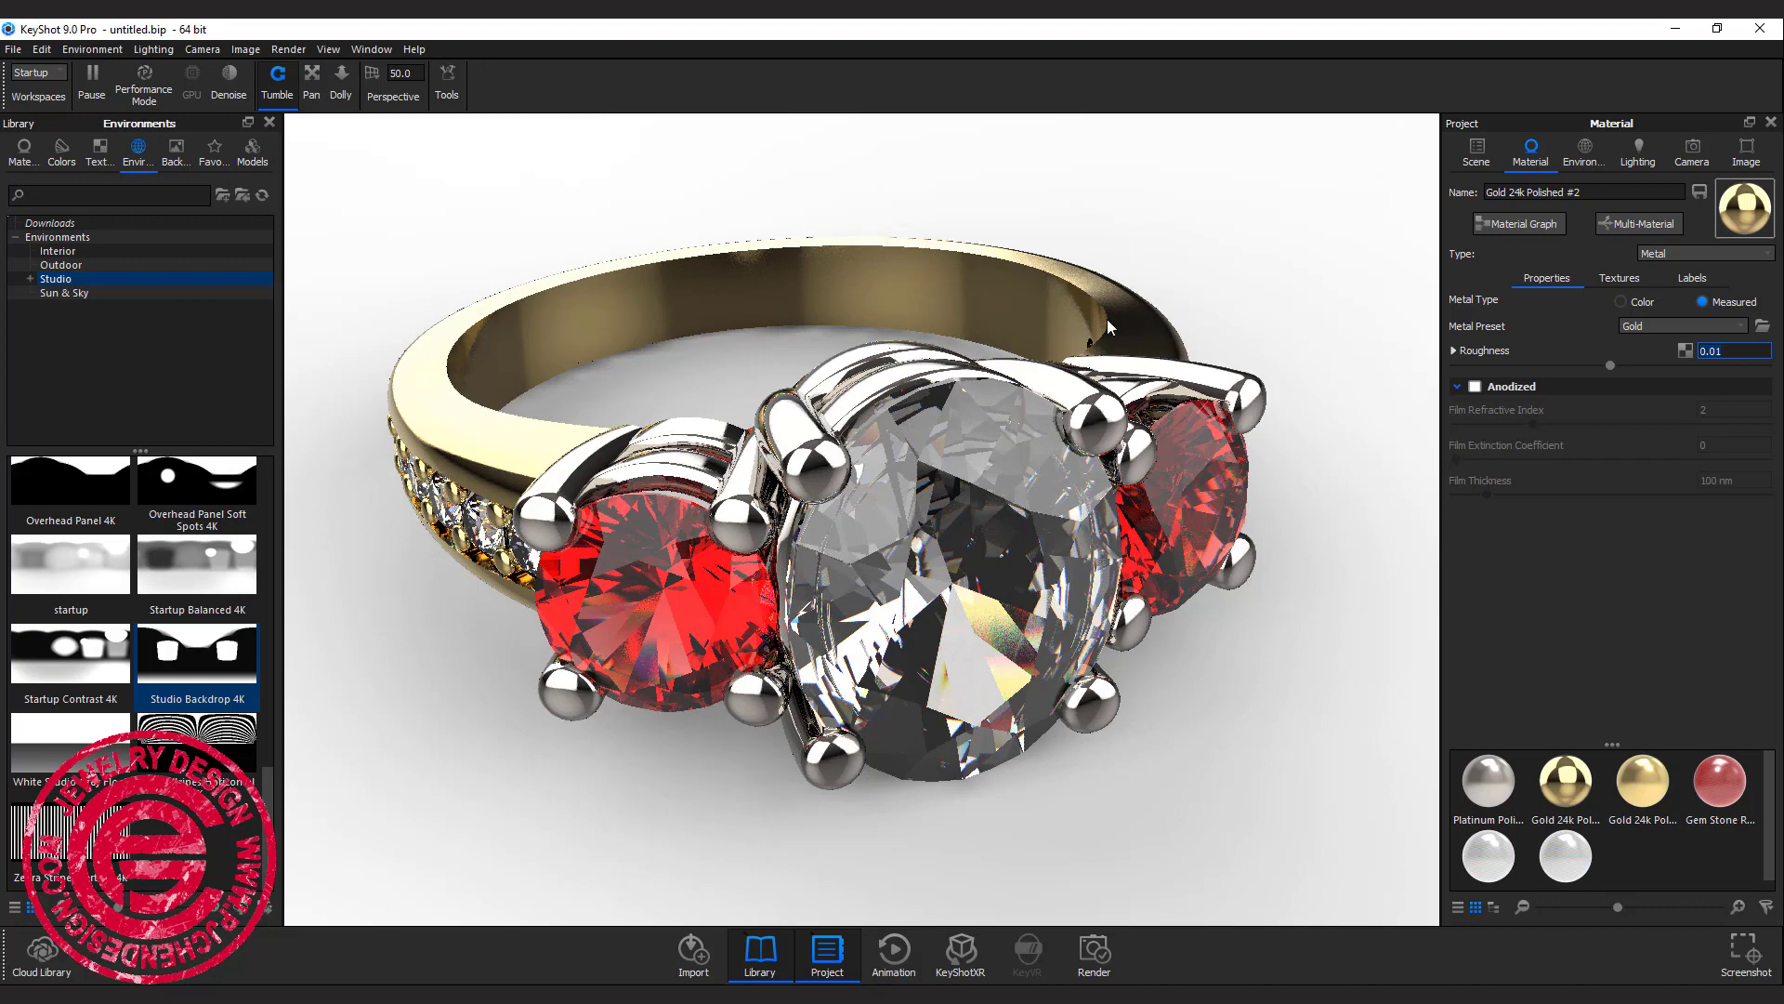
pyautogui.click(1302, 314)
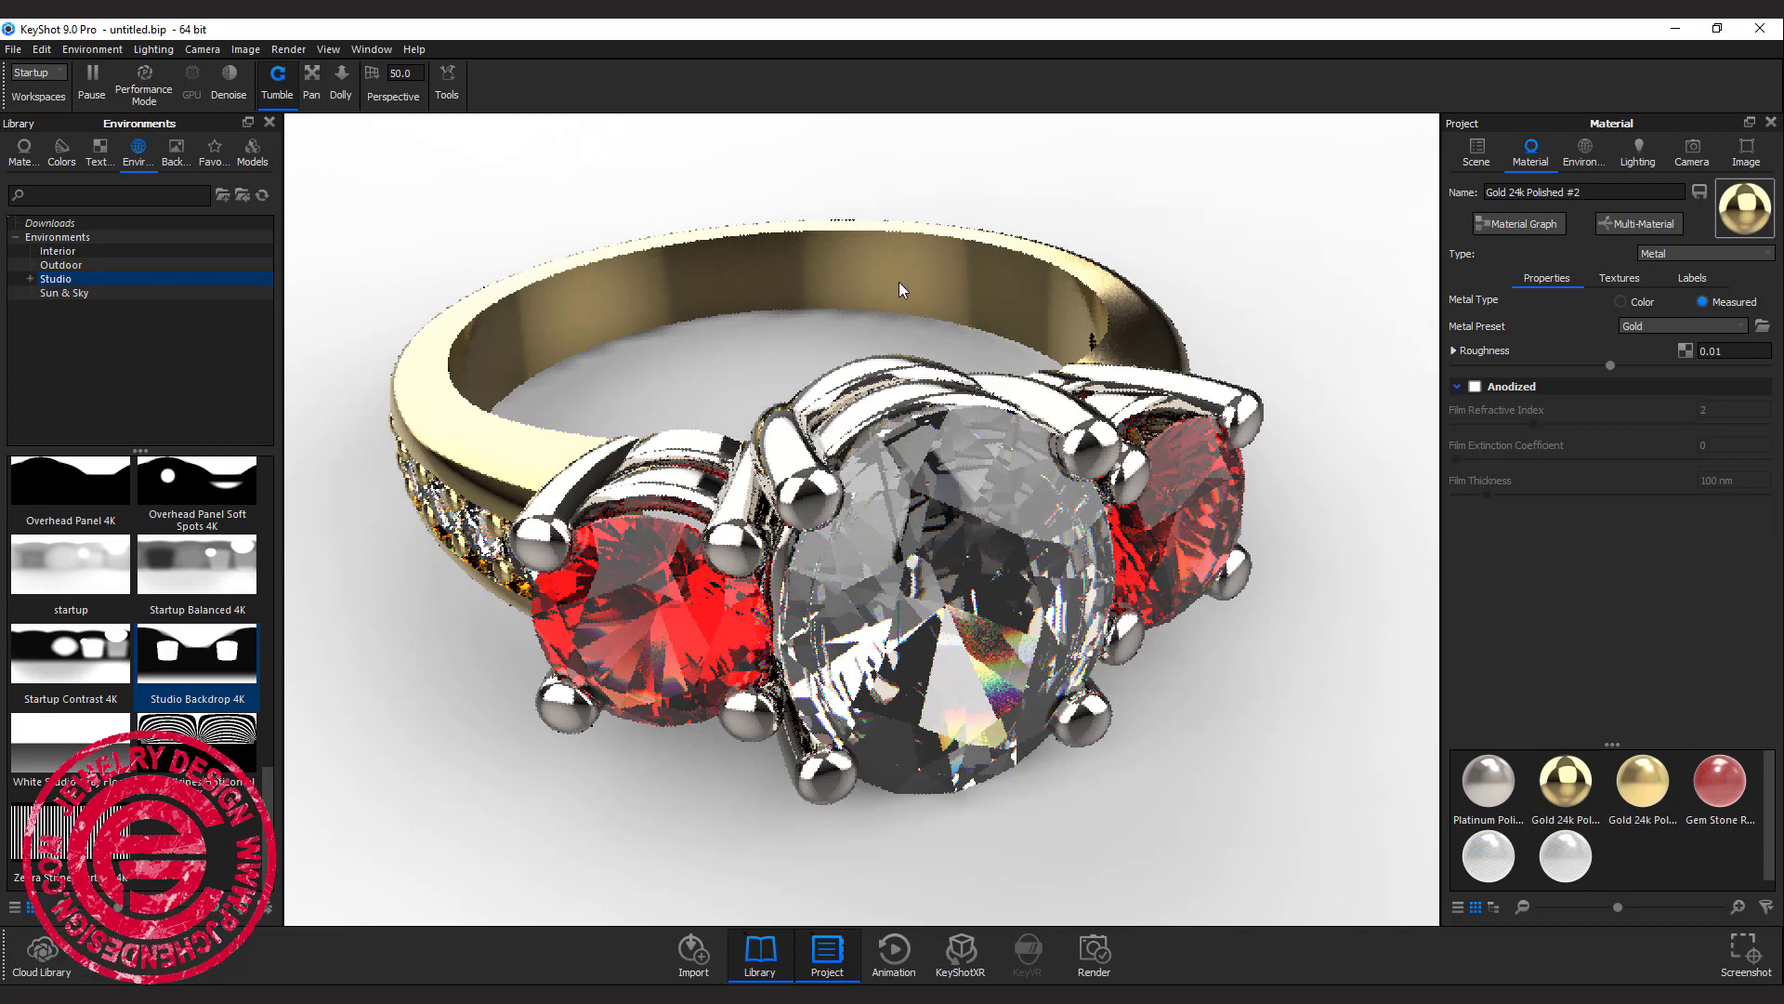
# Orbit the ring through closer, lower and higher viewing angles
pyautogui.click(1239, 270)
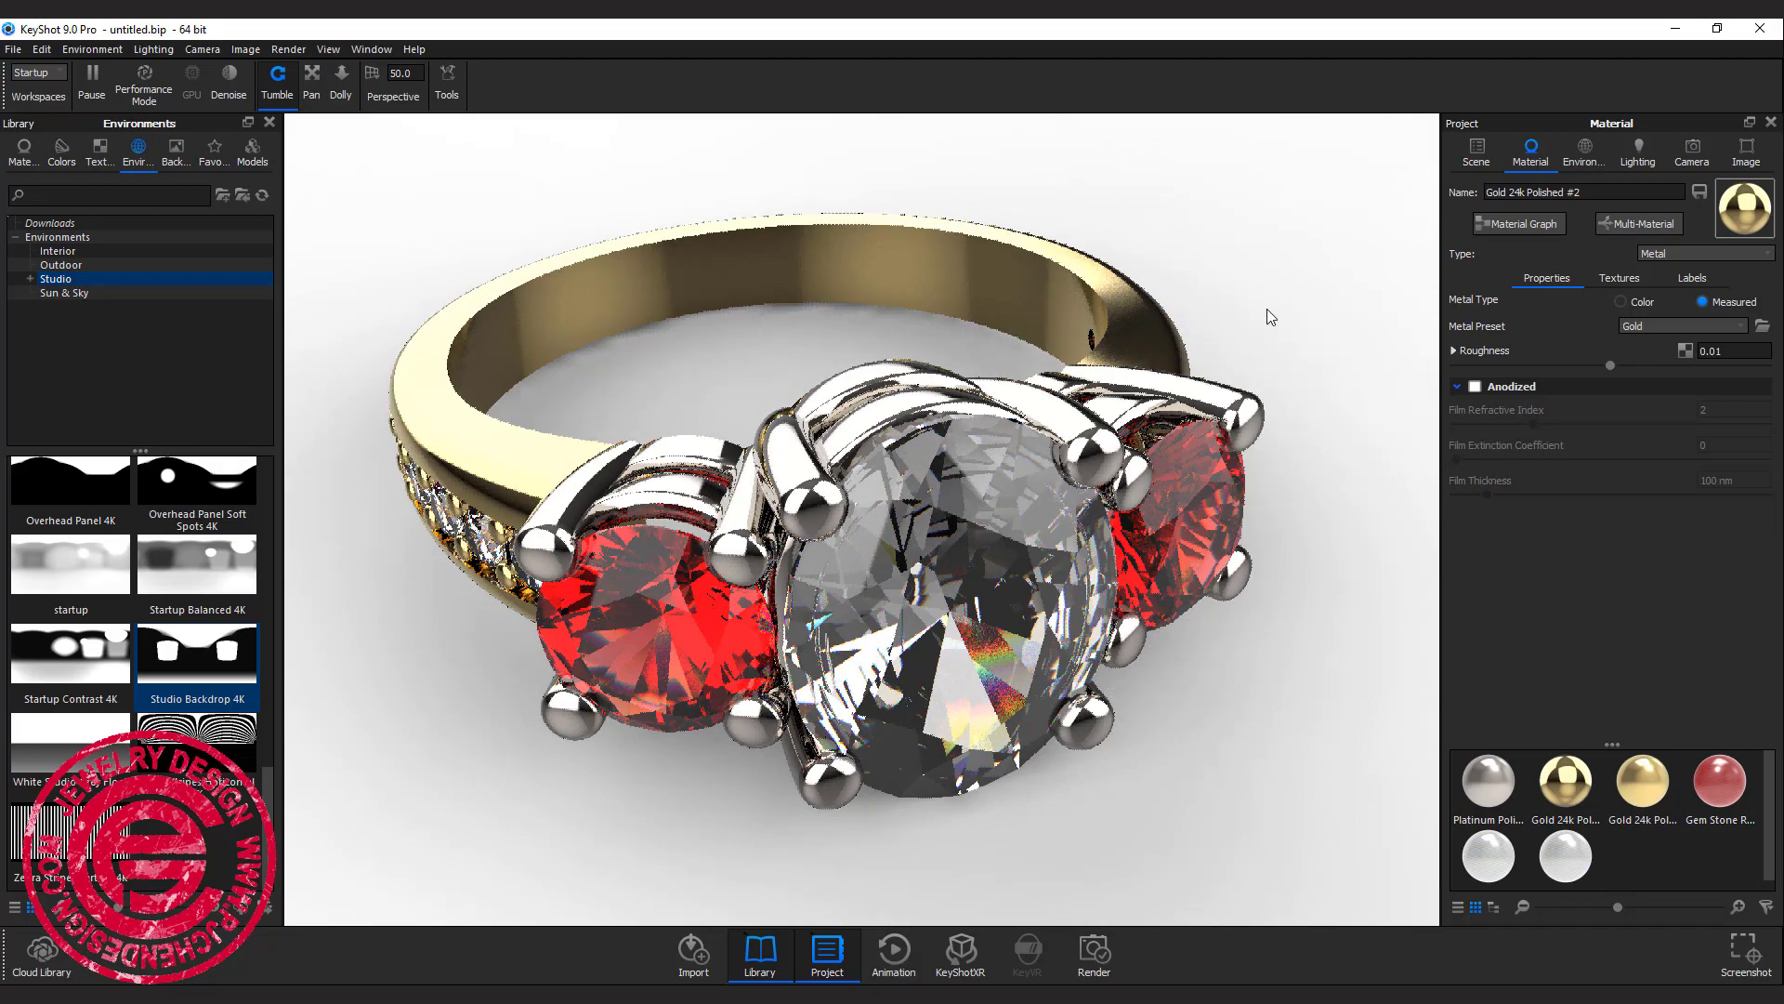
pyautogui.moveTo(1267, 309); pyautogui.dragTo(1280, 292)
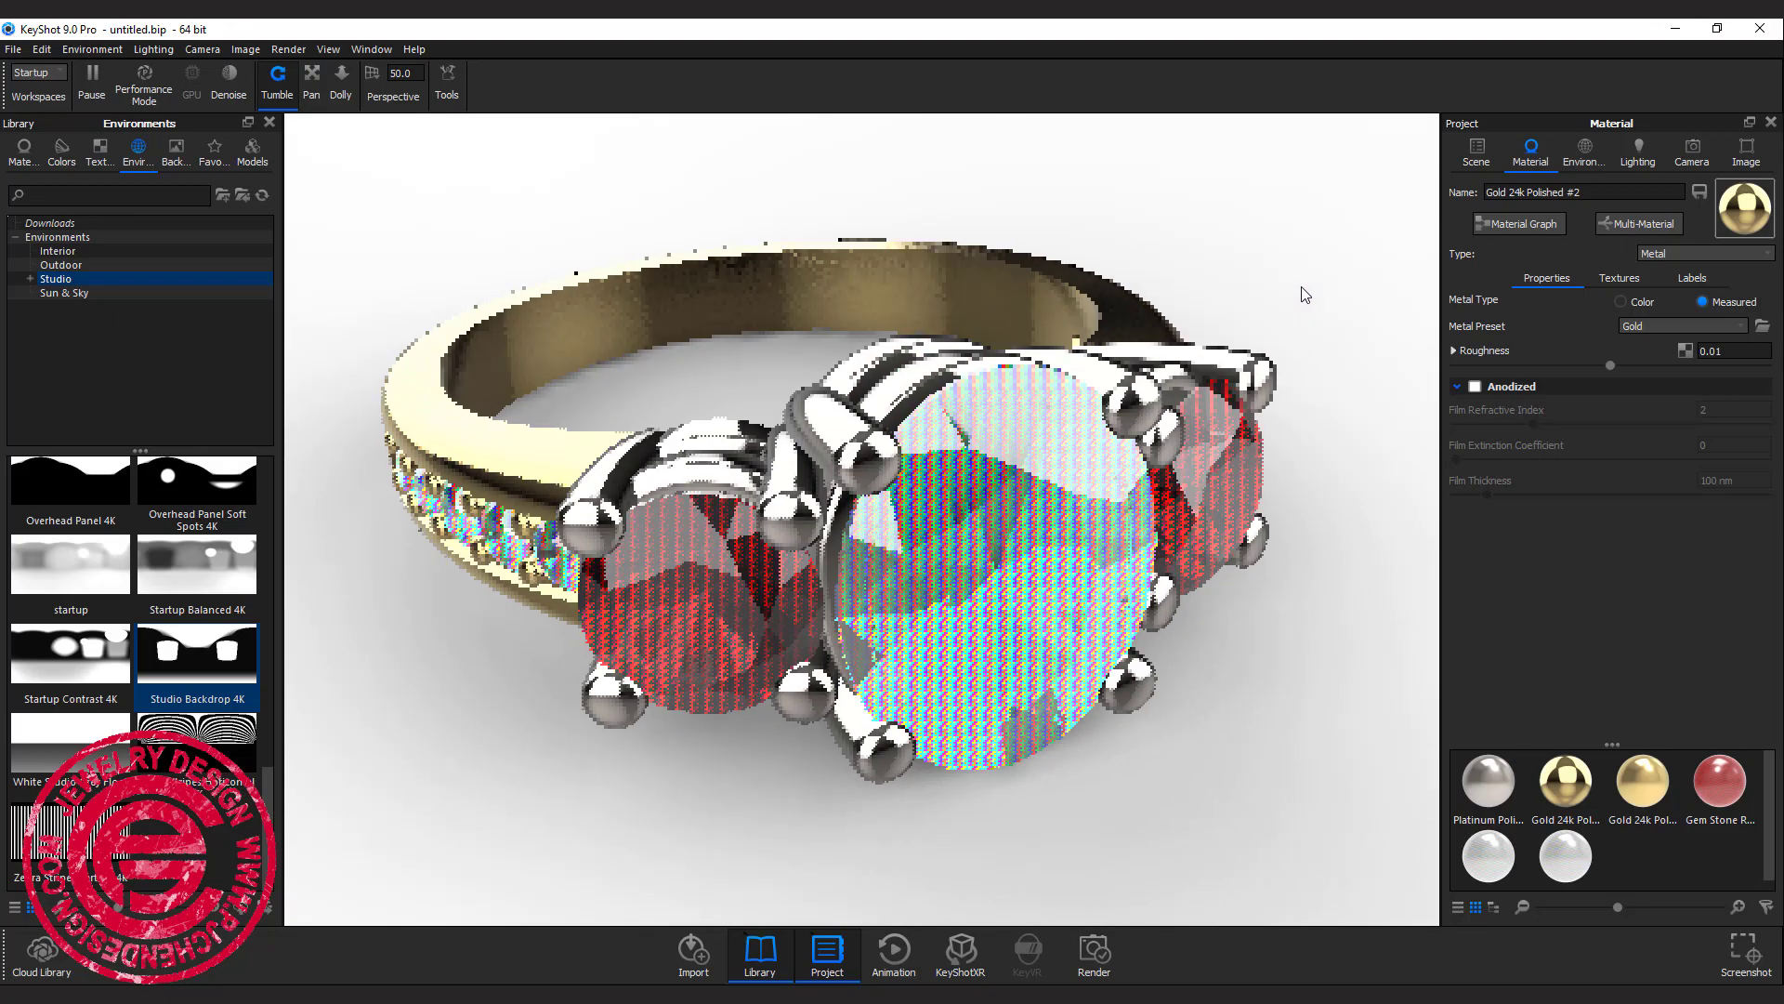
pyautogui.moveTo(1239, 665); pyautogui.dragTo(666, 482)
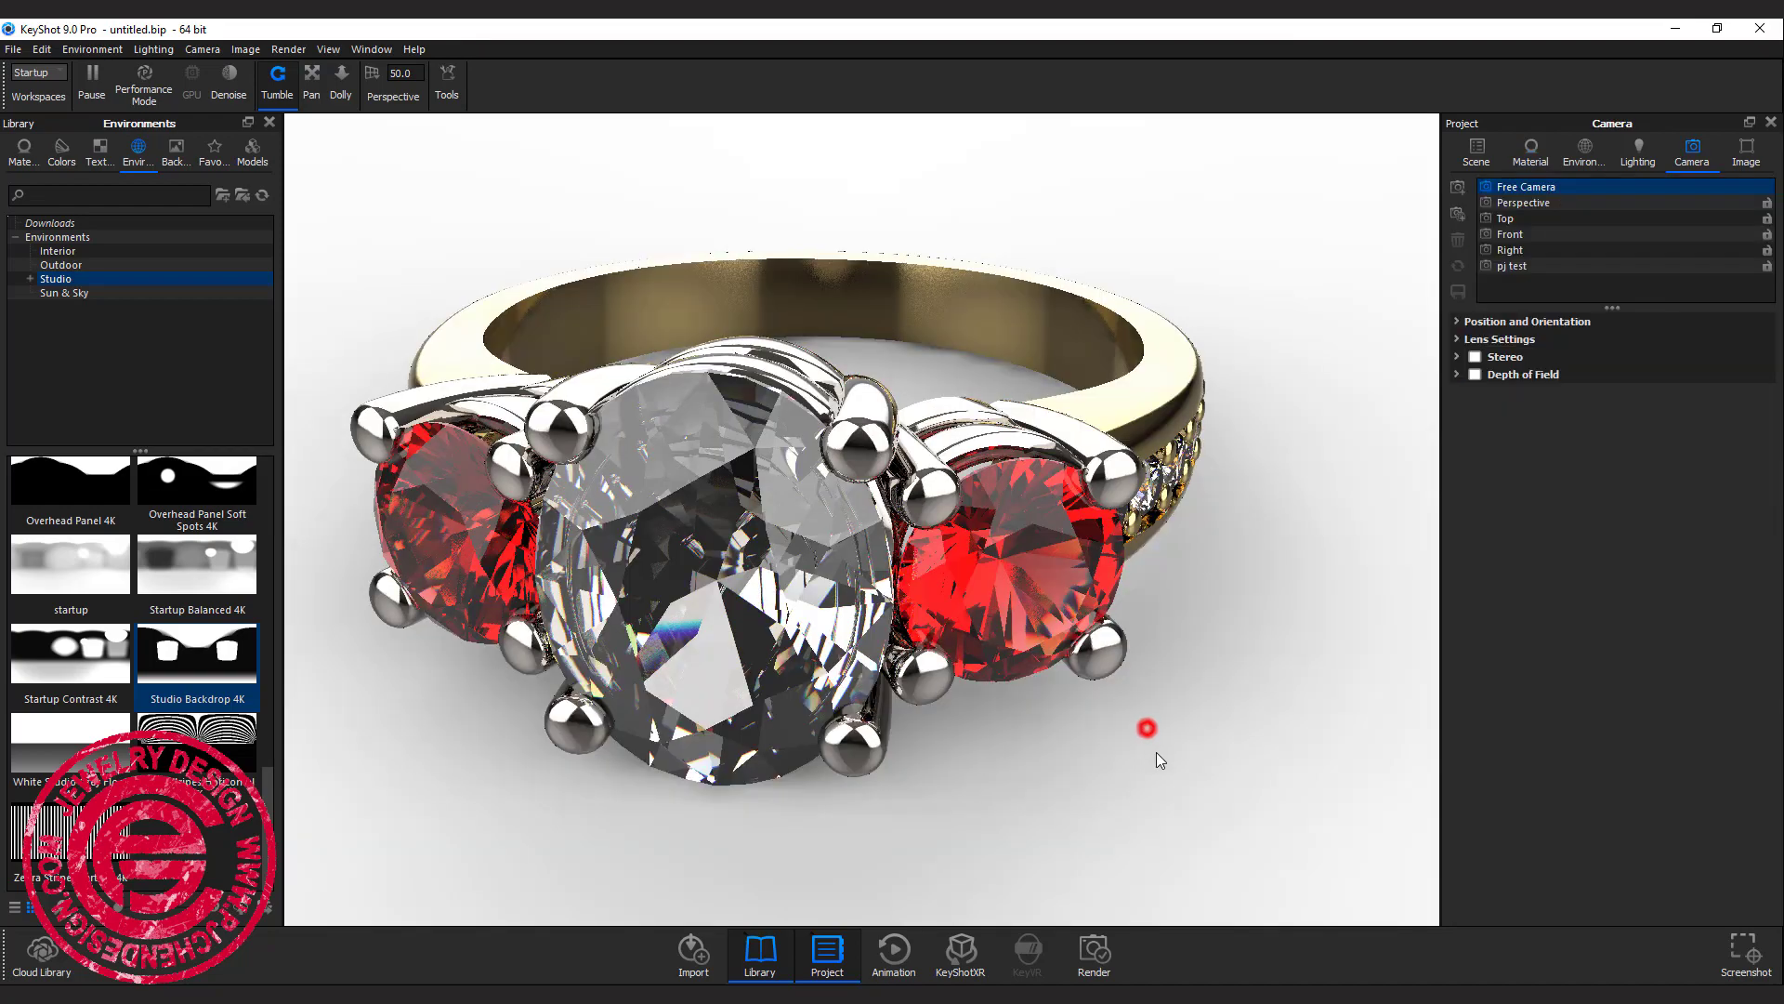
pyautogui.moveTo(1158, 750); pyautogui.dragTo(1191, 733)
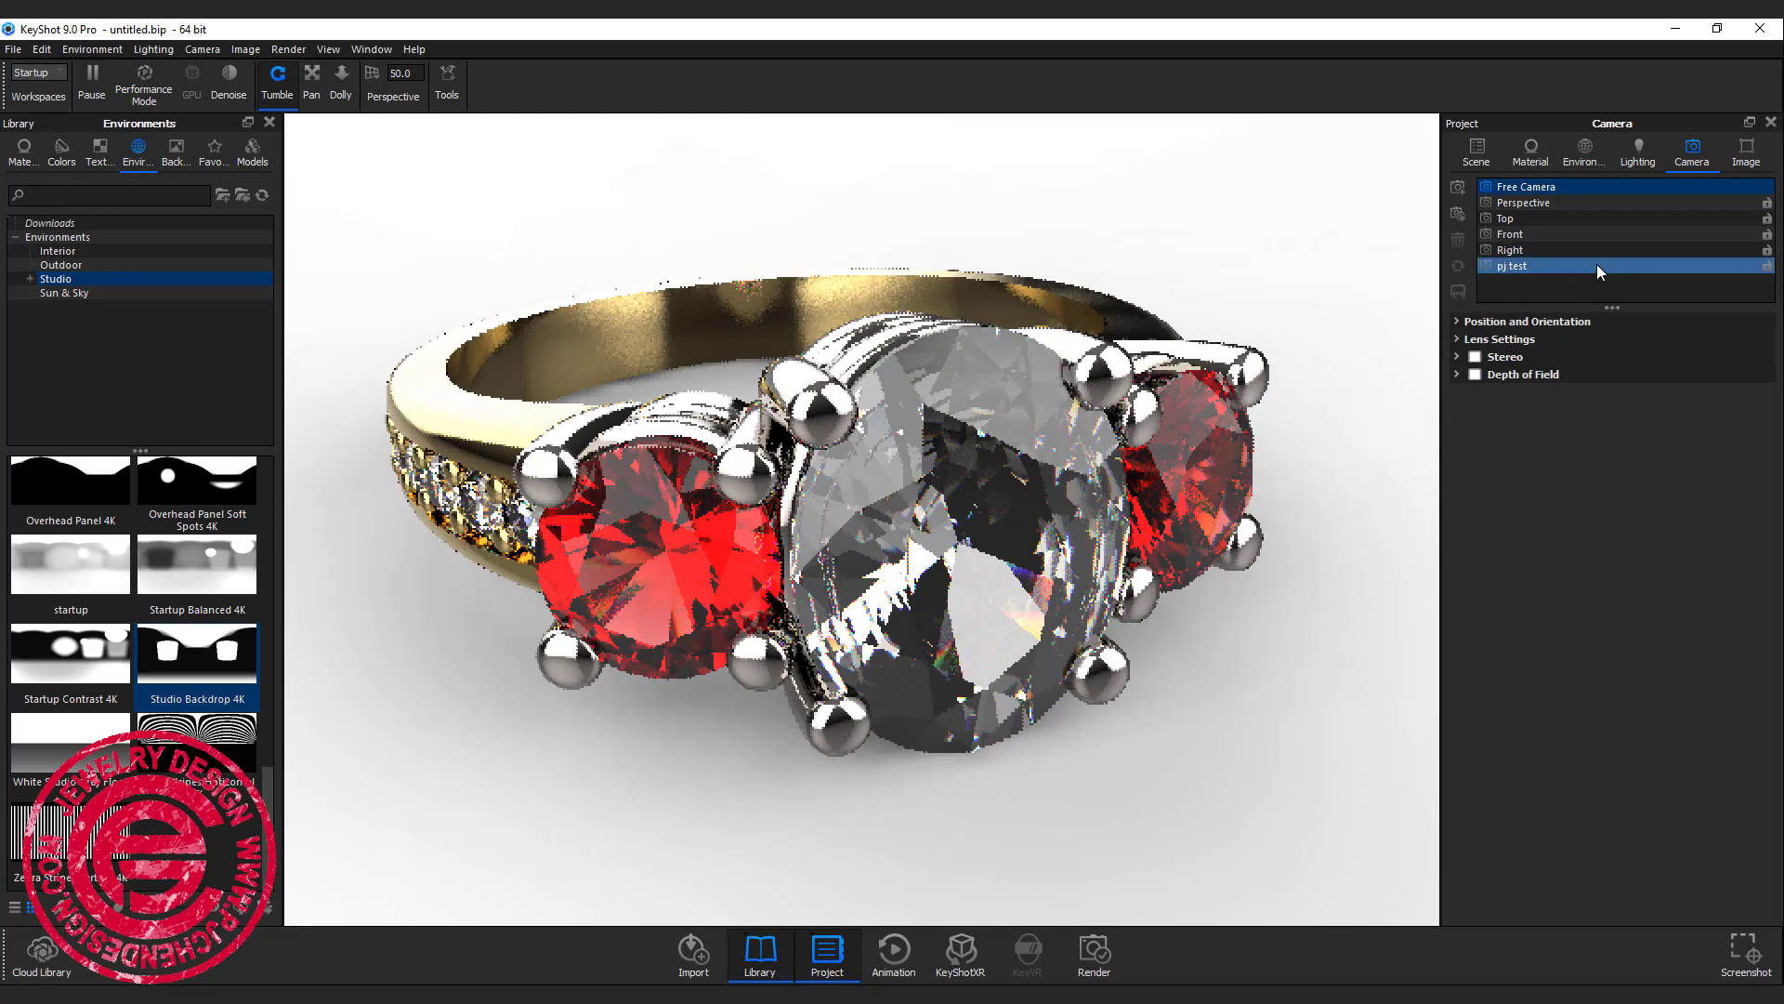
# Switch to the saved pj test camera, lock it, and show the gold material again
pyautogui.click(1596, 266)
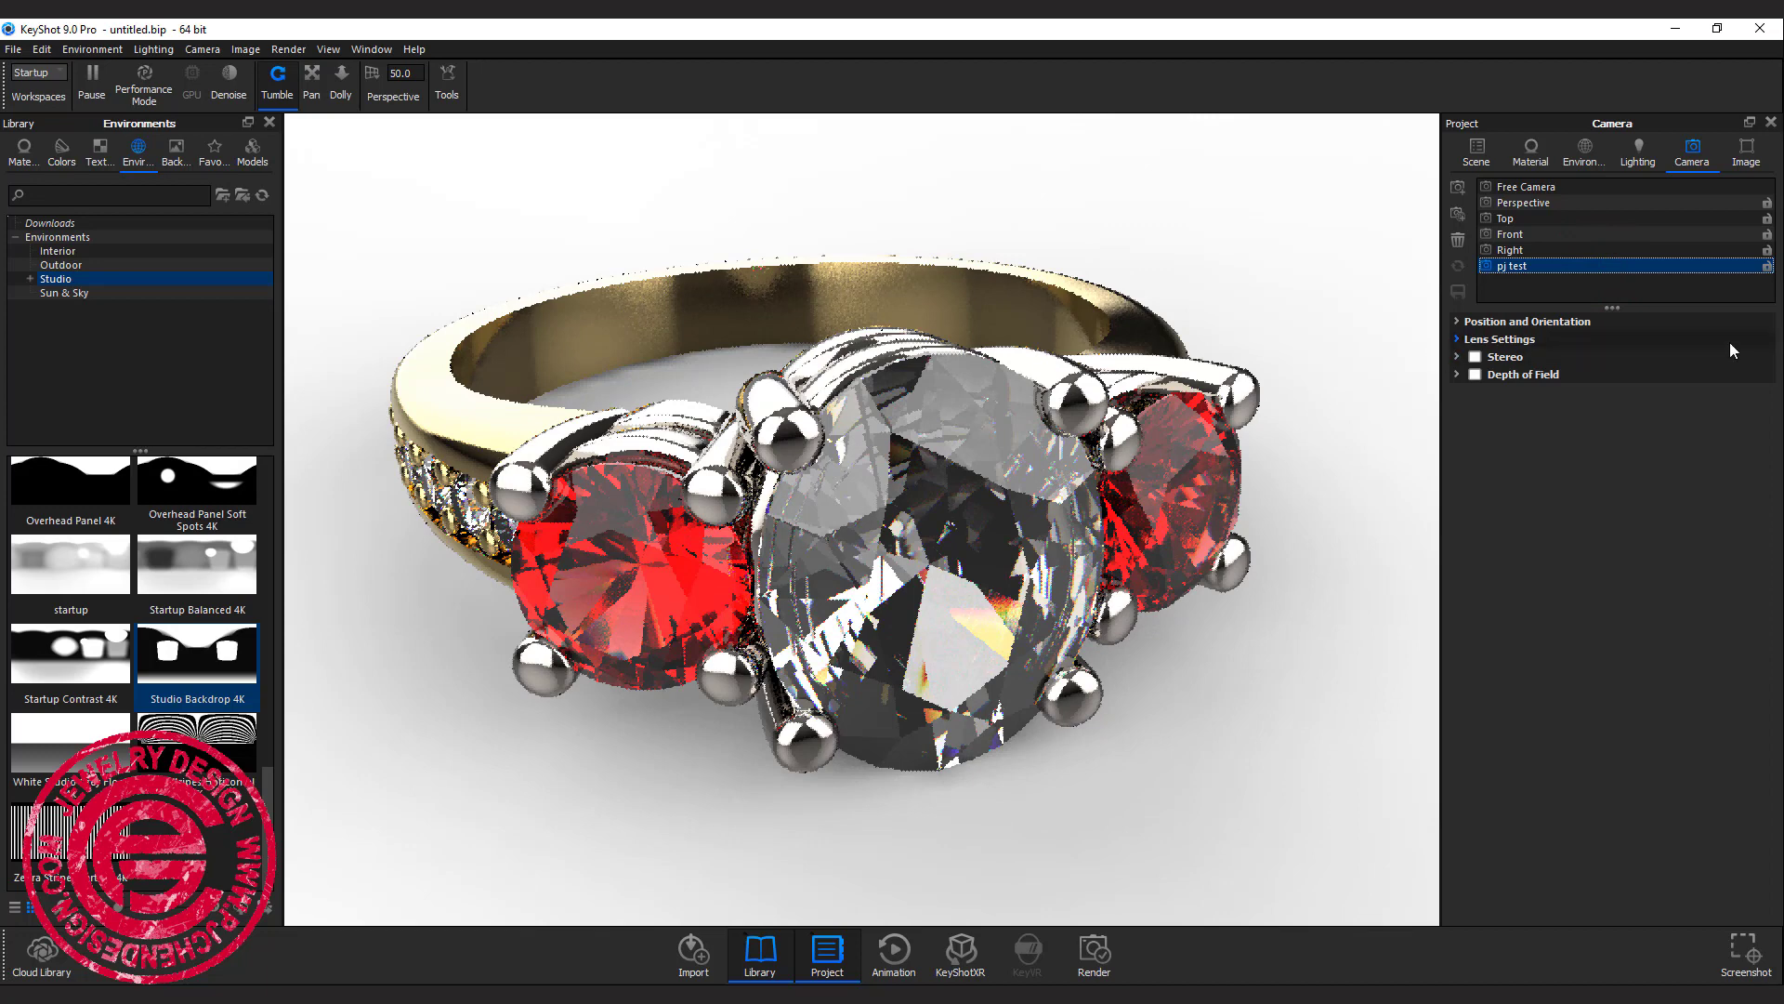
pyautogui.click(1767, 266)
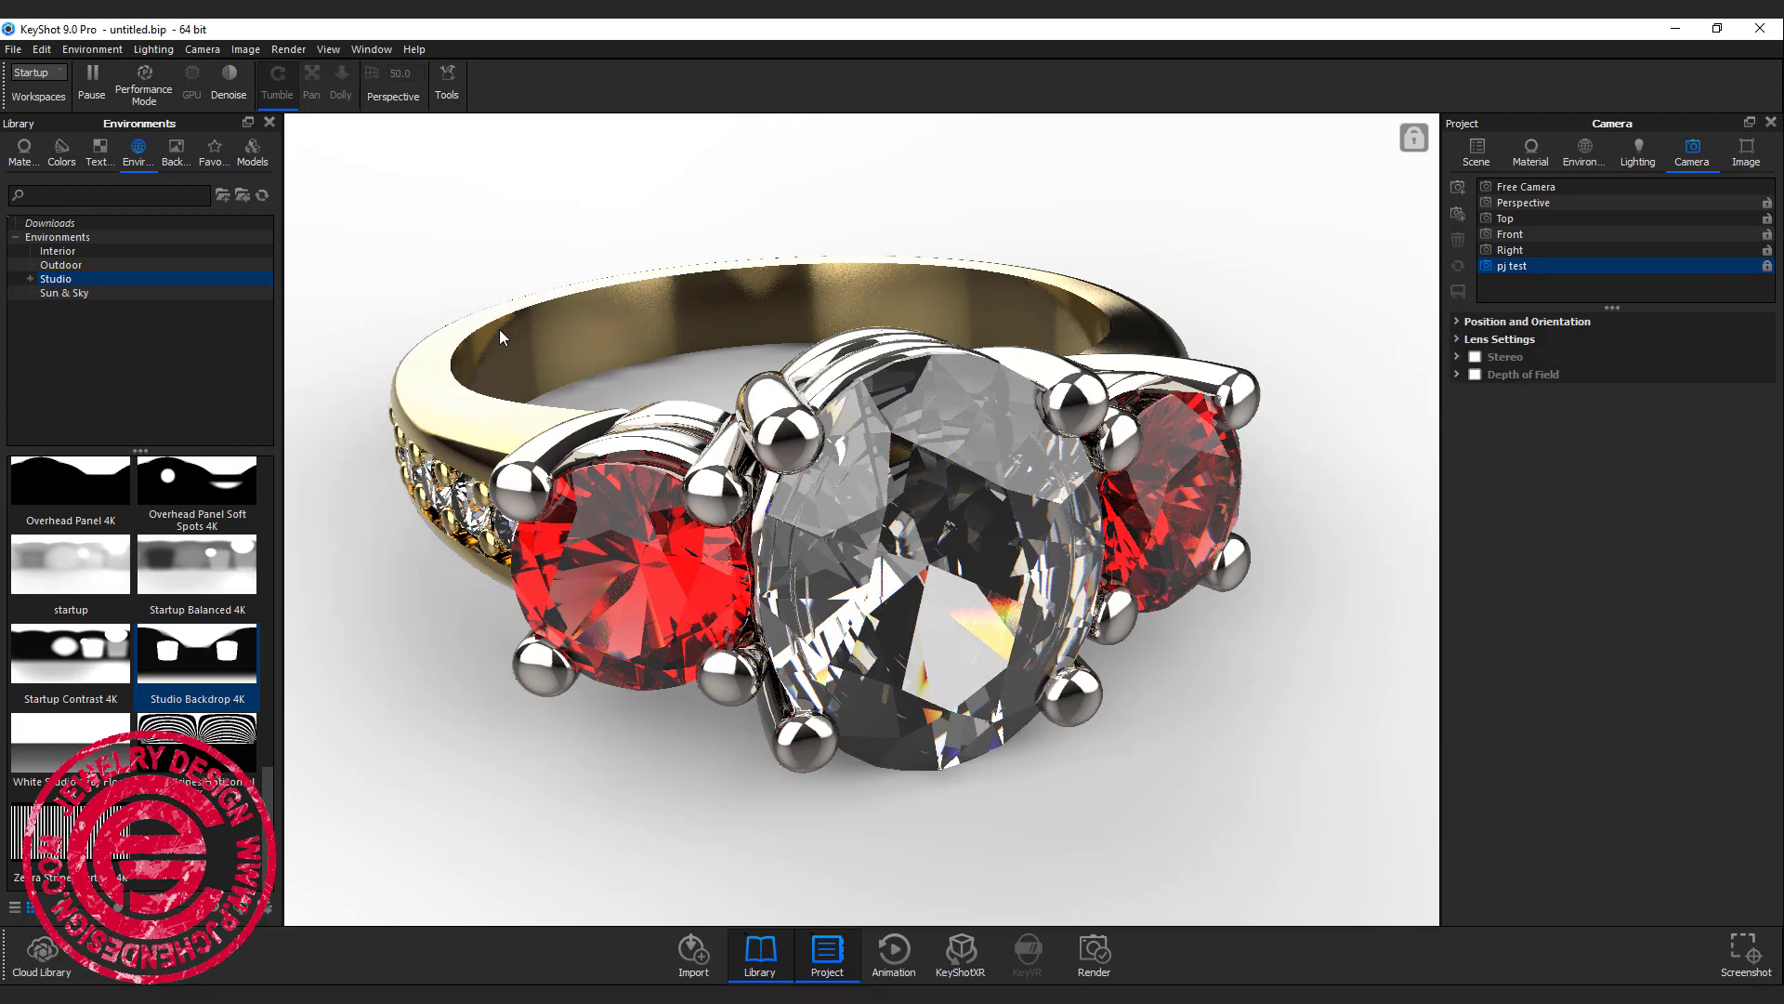
pyautogui.click(1531, 148)
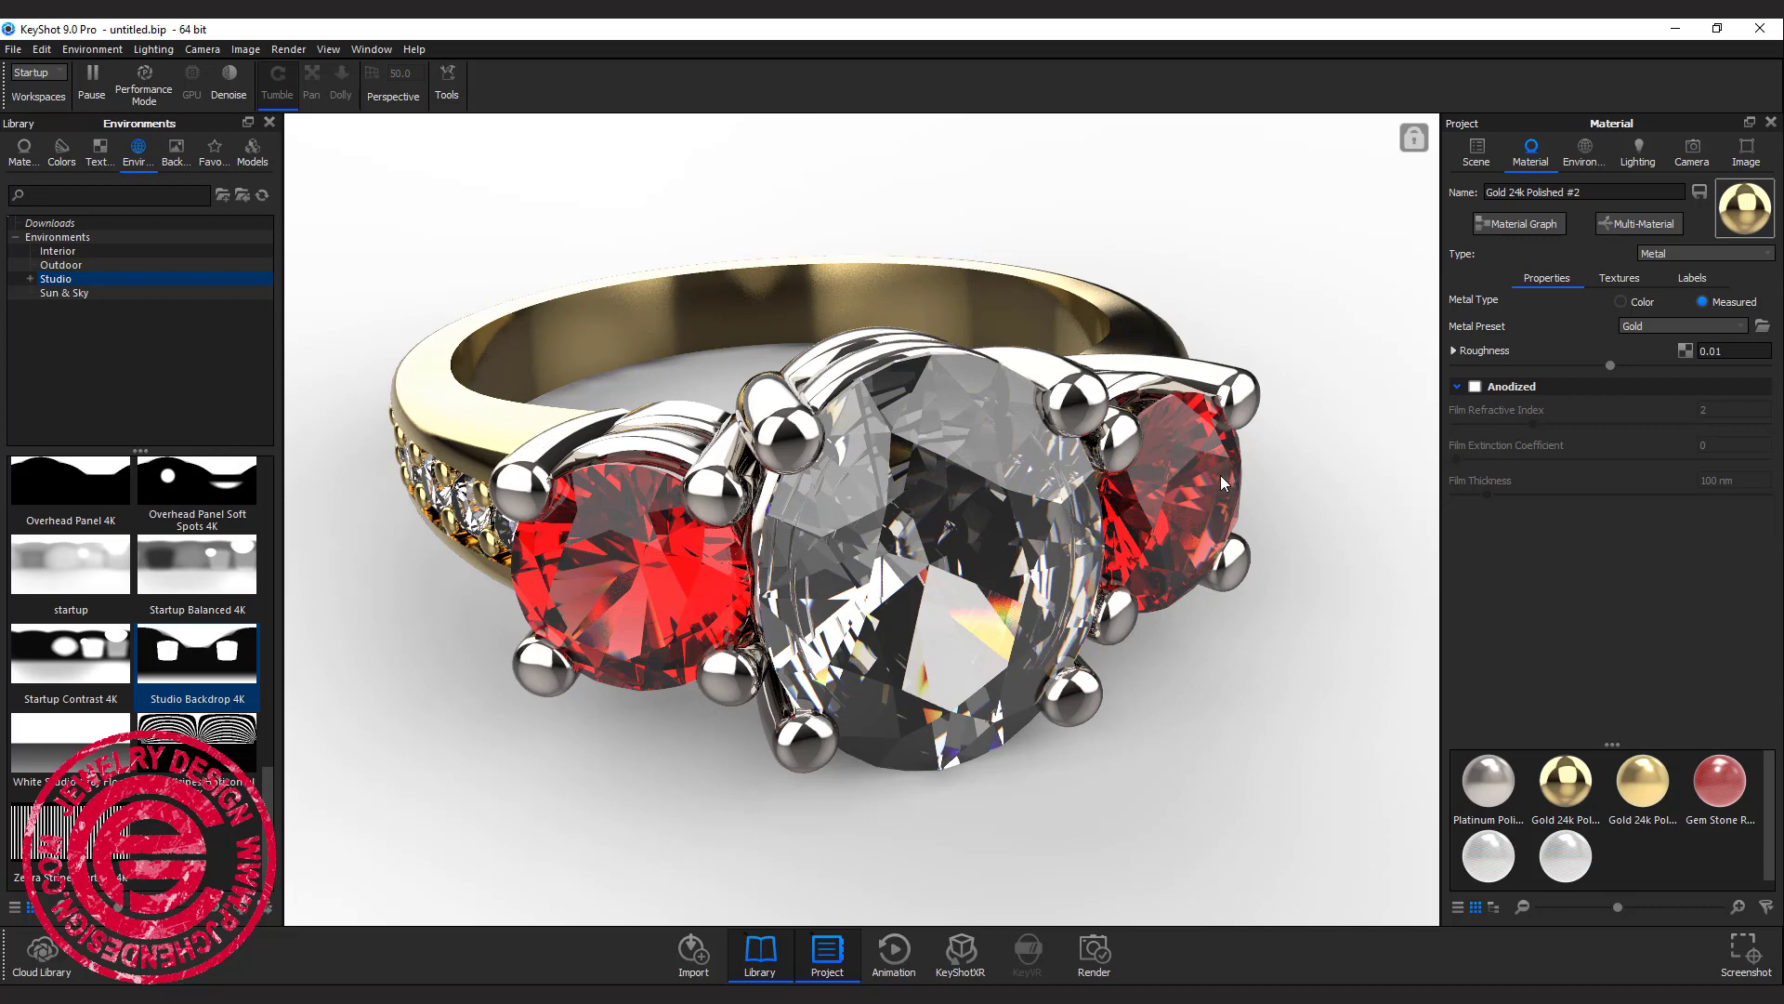
# Drag the HDRI light pin up onto the upper-middle light panel
pyautogui.press('e')
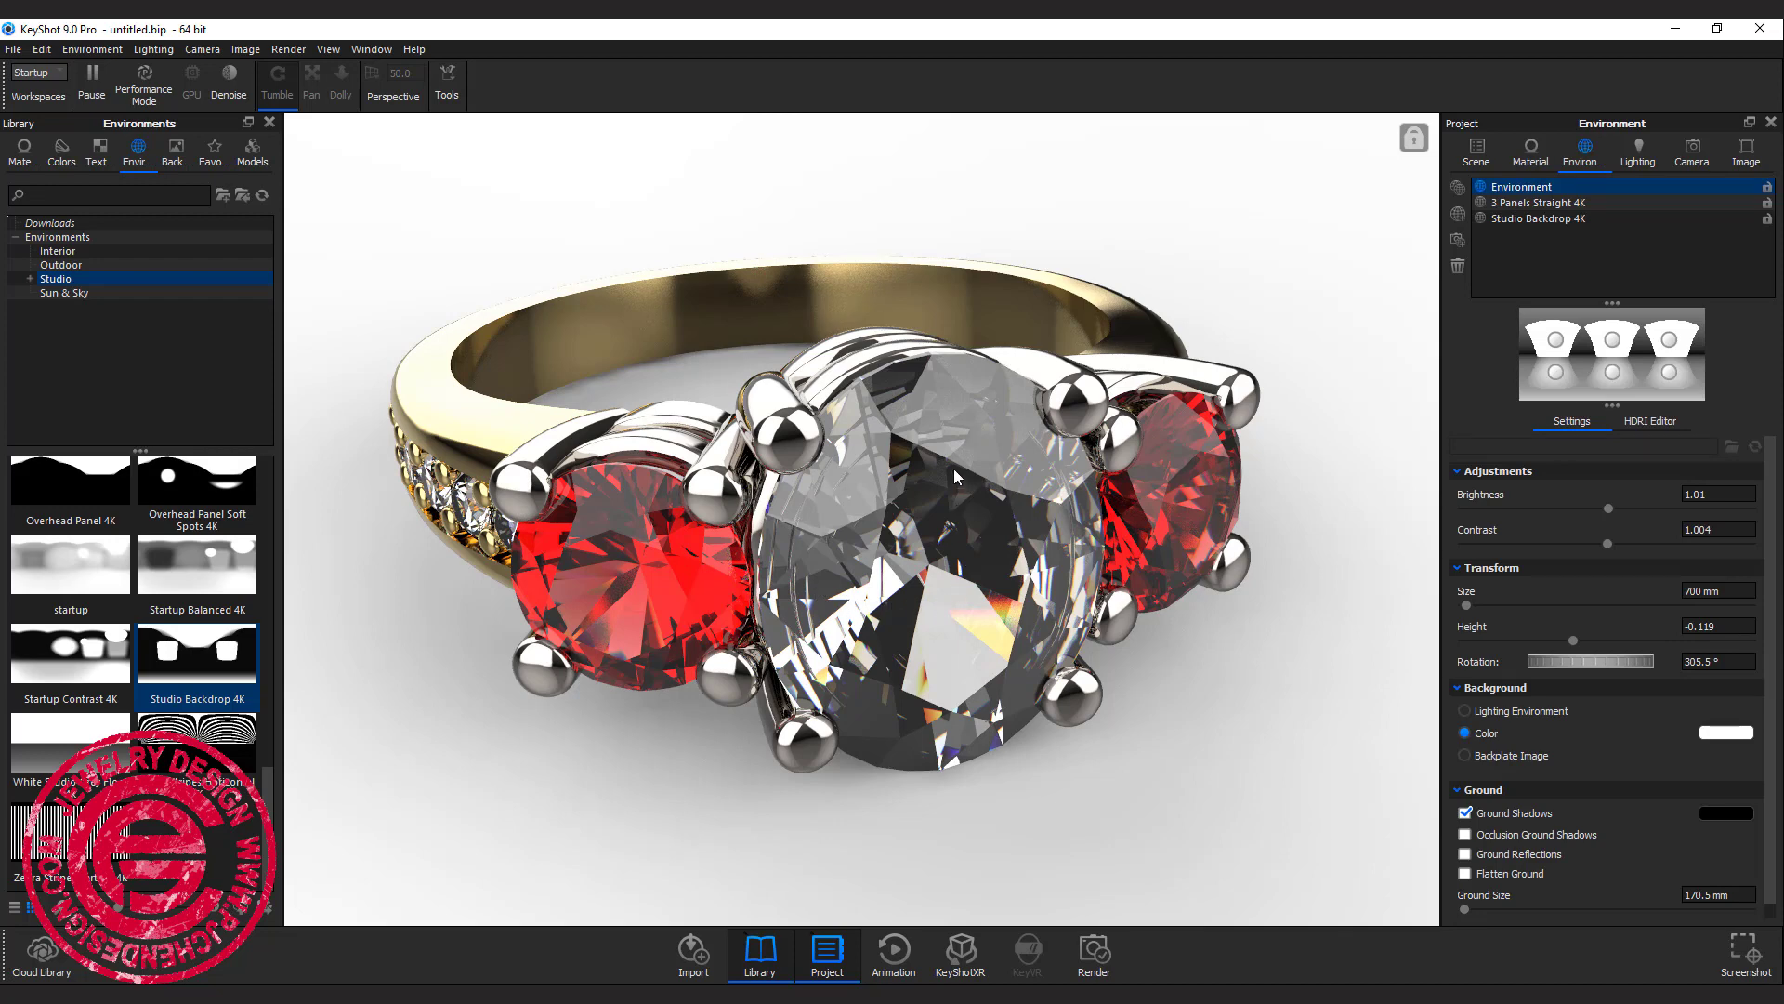
pyautogui.click(1152, 749)
pyautogui.moveTo(1612, 345); pyautogui.dragTo(1628, 351)
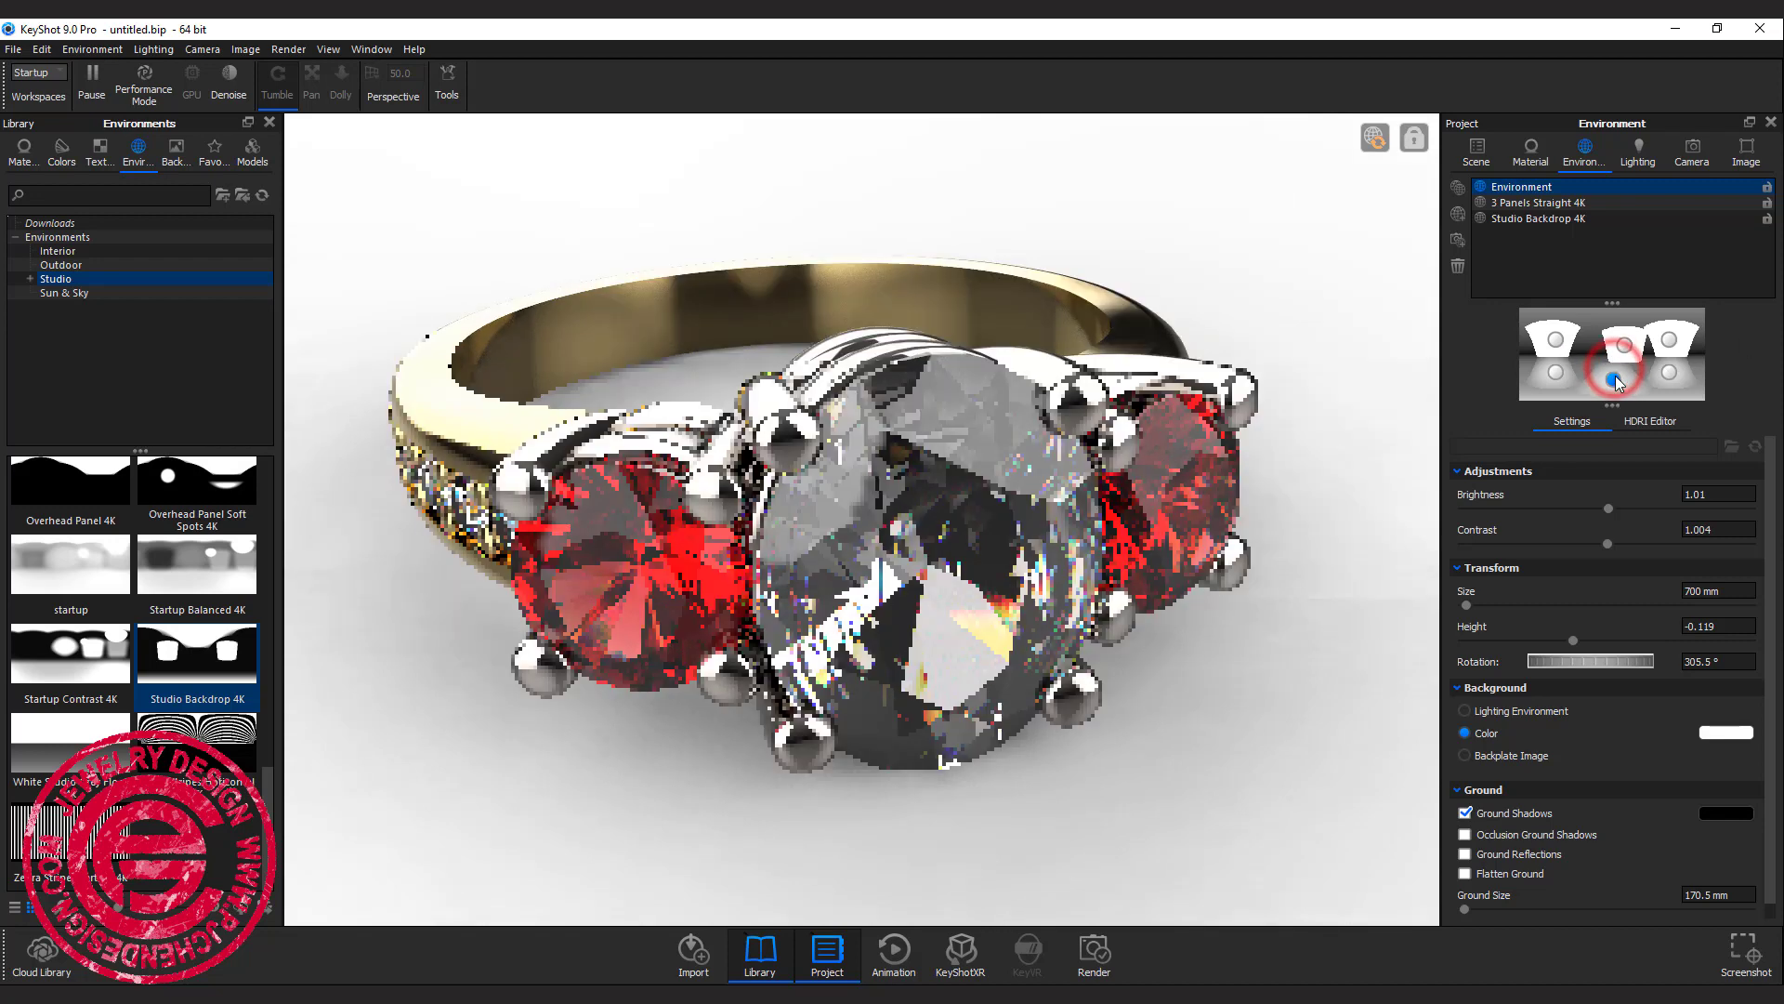
pyautogui.moveTo(1615, 375); pyautogui.dragTo(1617, 333)
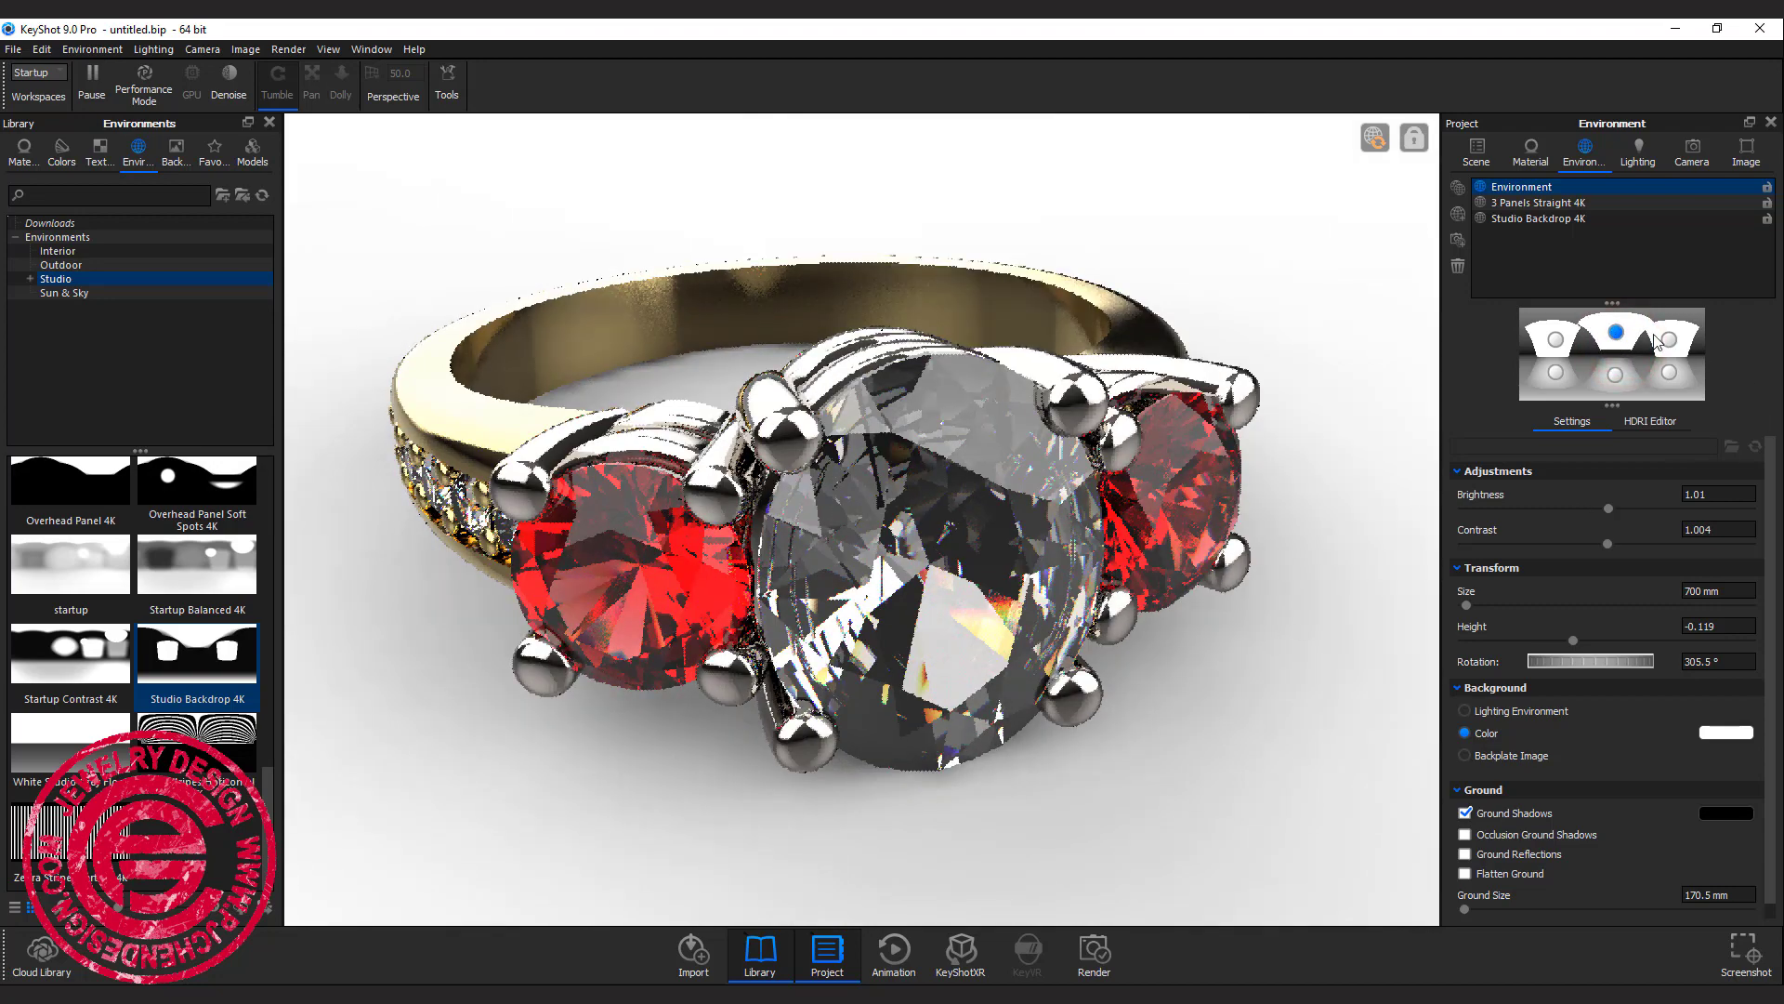
# Show the HDRI's light list and undo an accidental pin nudge
pyautogui.click(1617, 345)
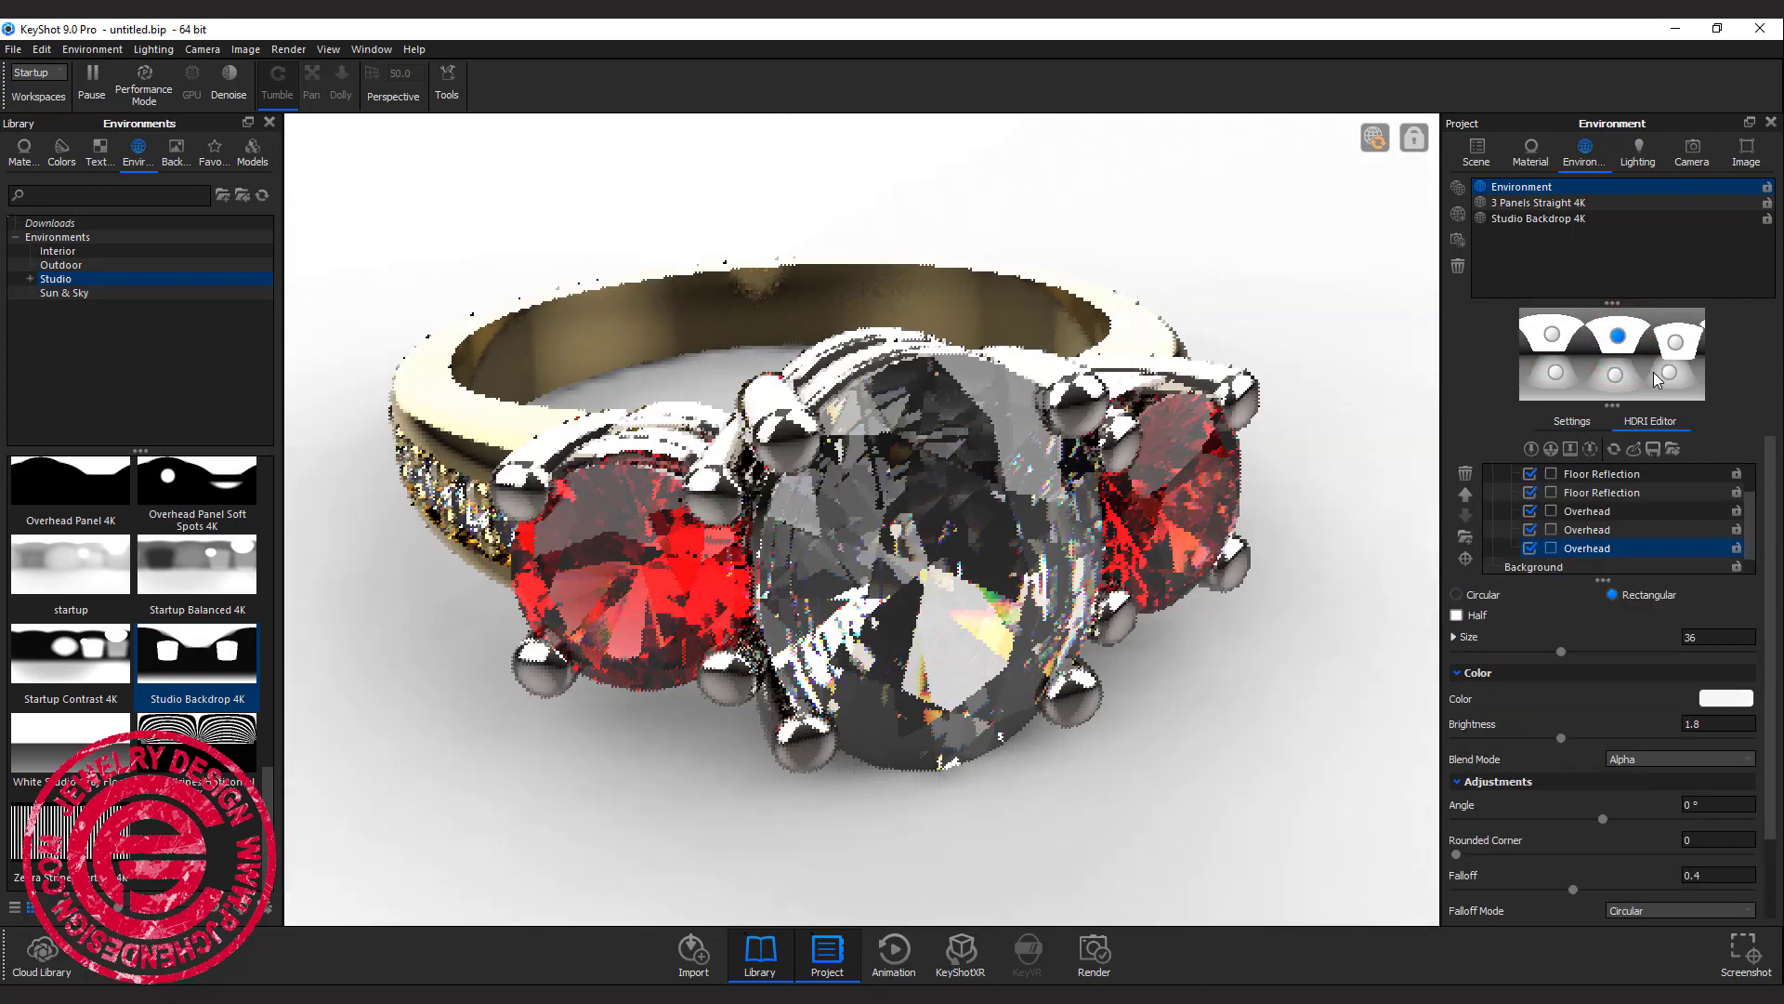
pyautogui.click(1620, 342)
pyautogui.moveTo(1619, 342); pyautogui.dragTo(1635, 354)
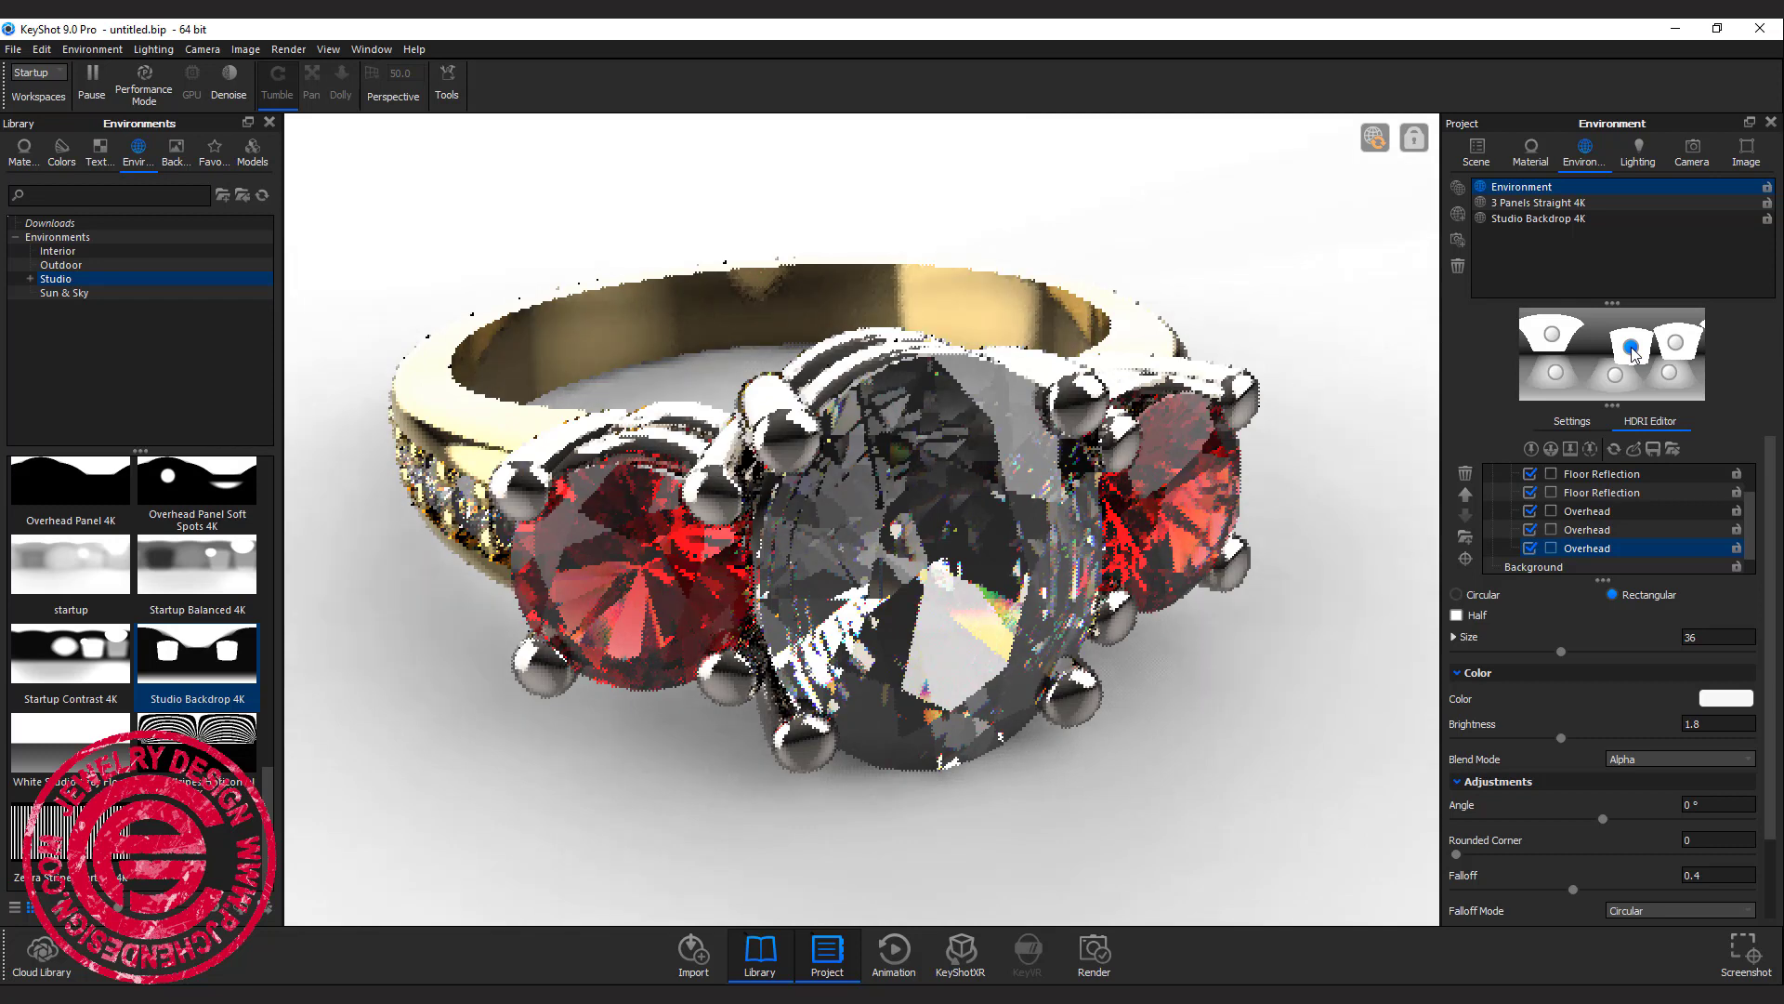
pyautogui.hotkey('ctrl', 'z')
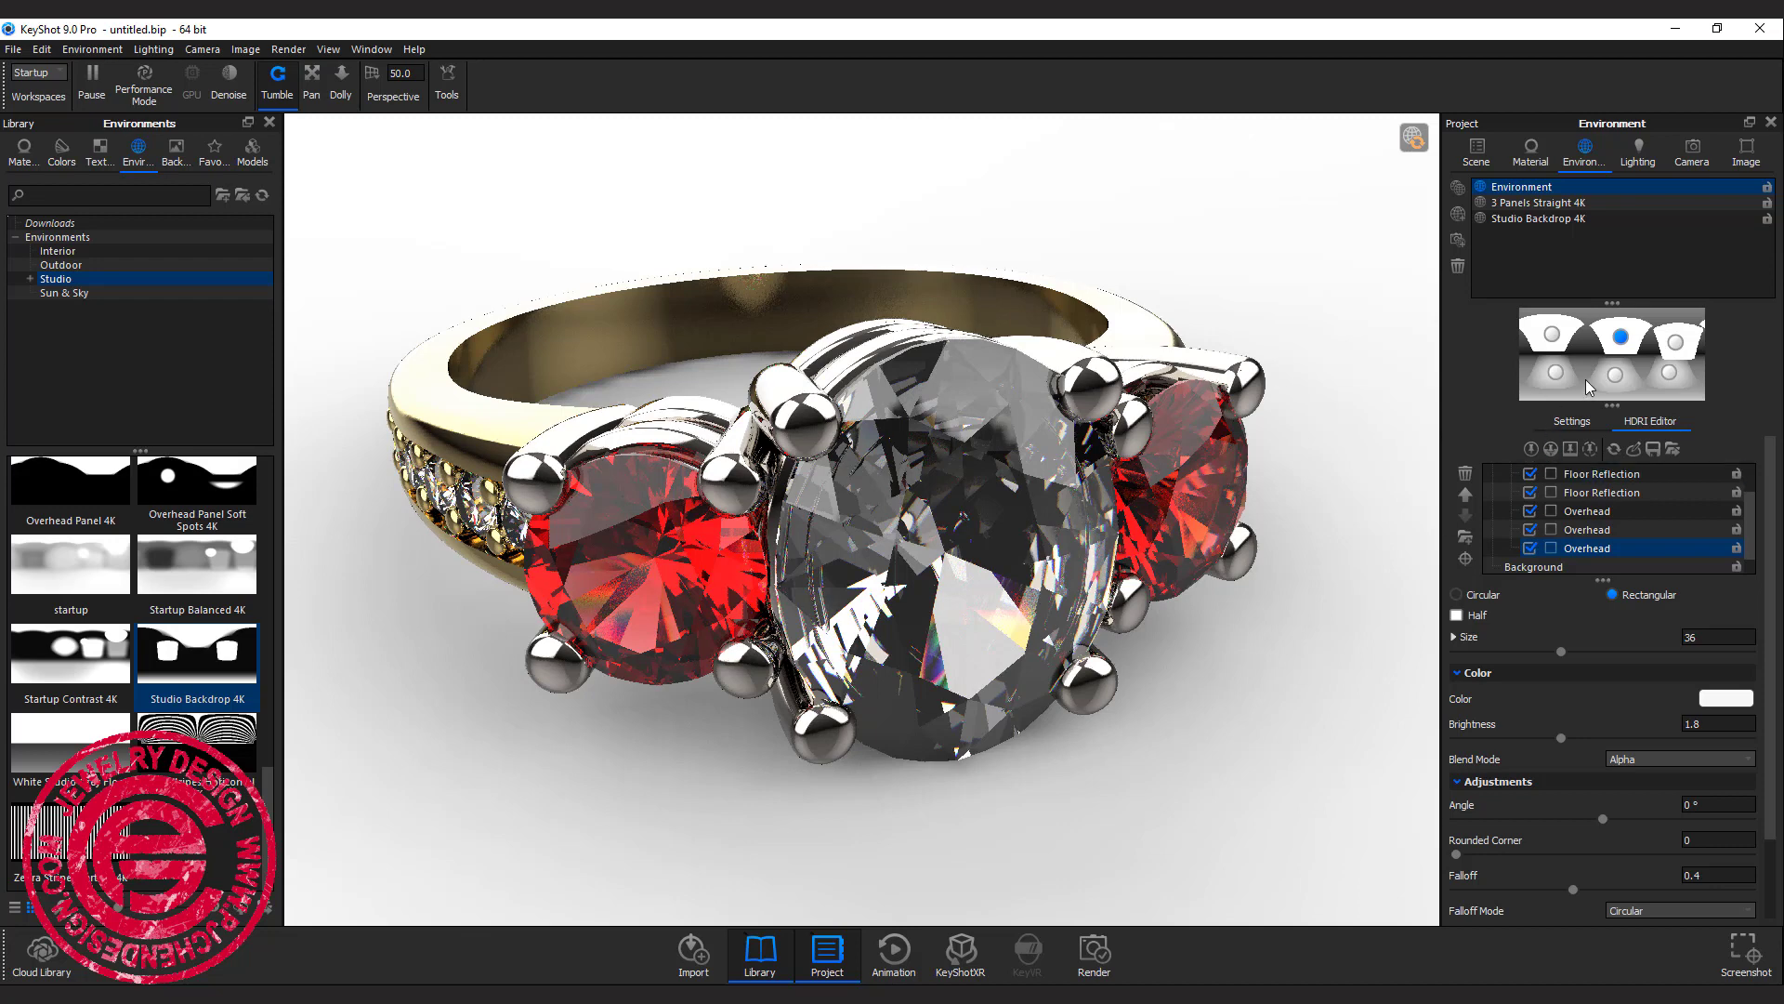
# Add a new HDRI highlight pin and fine-tune its position to brighten the centre diamond
pyautogui.click(1530, 449)
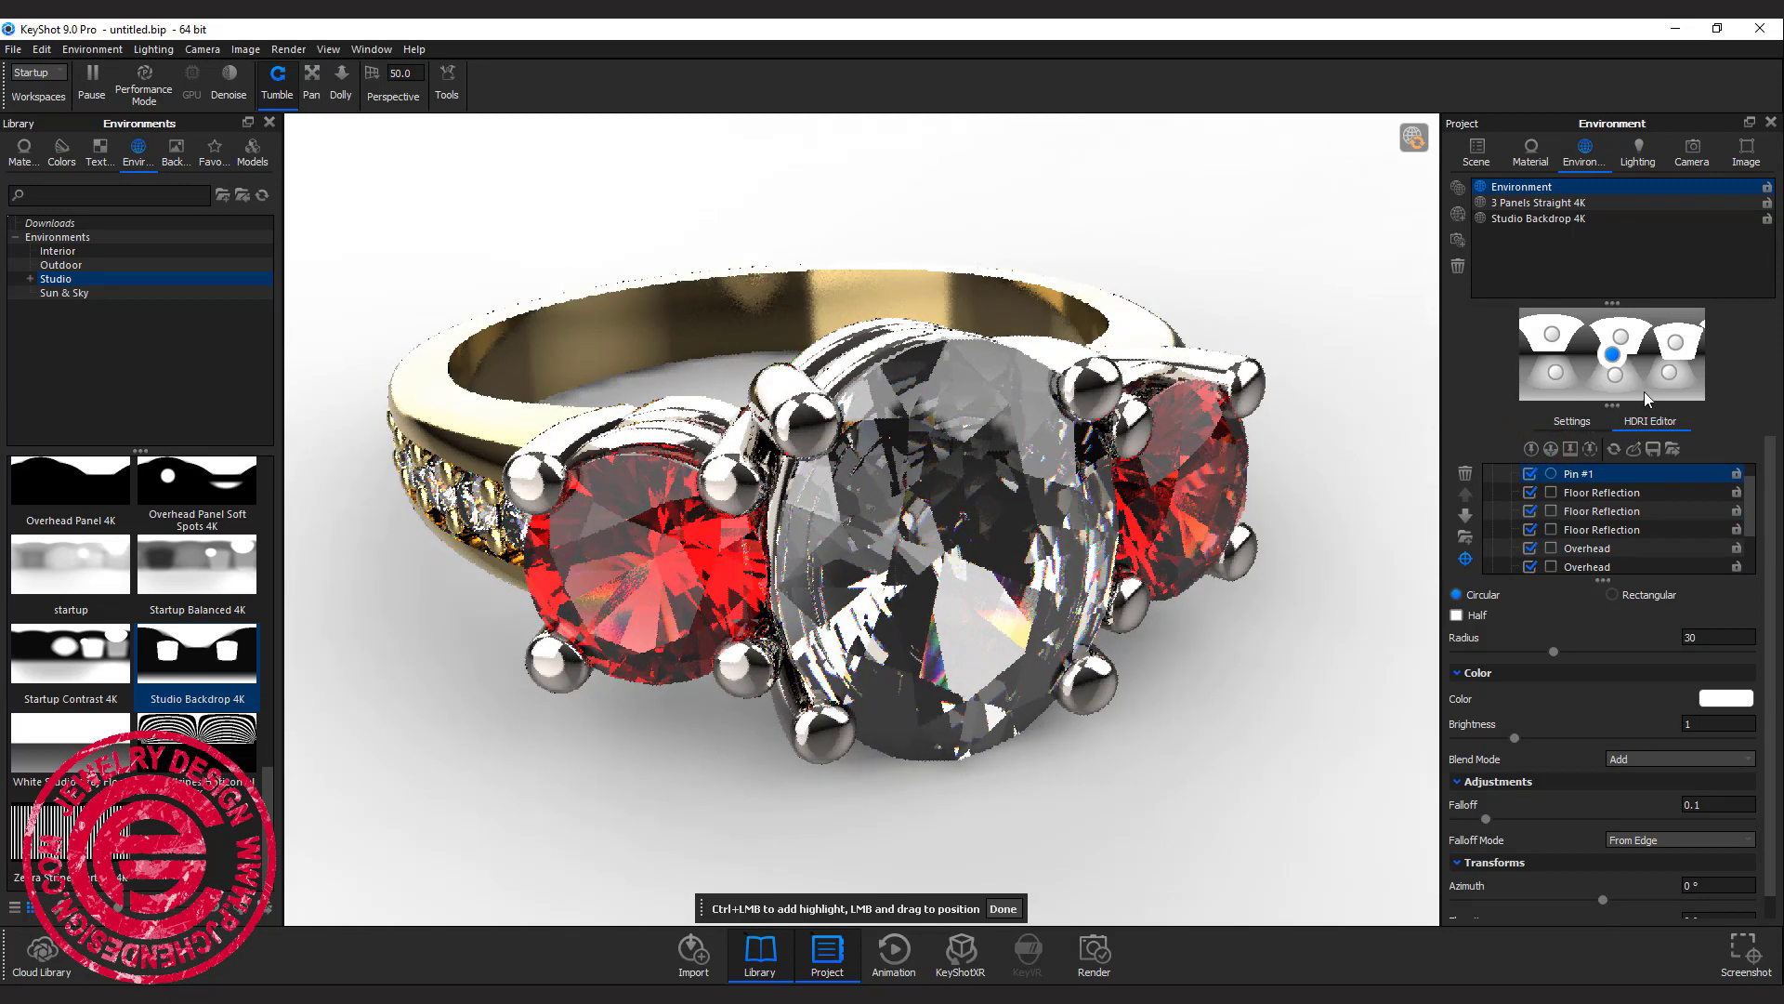
pyautogui.moveTo(1612, 354); pyautogui.dragTo(1646, 361)
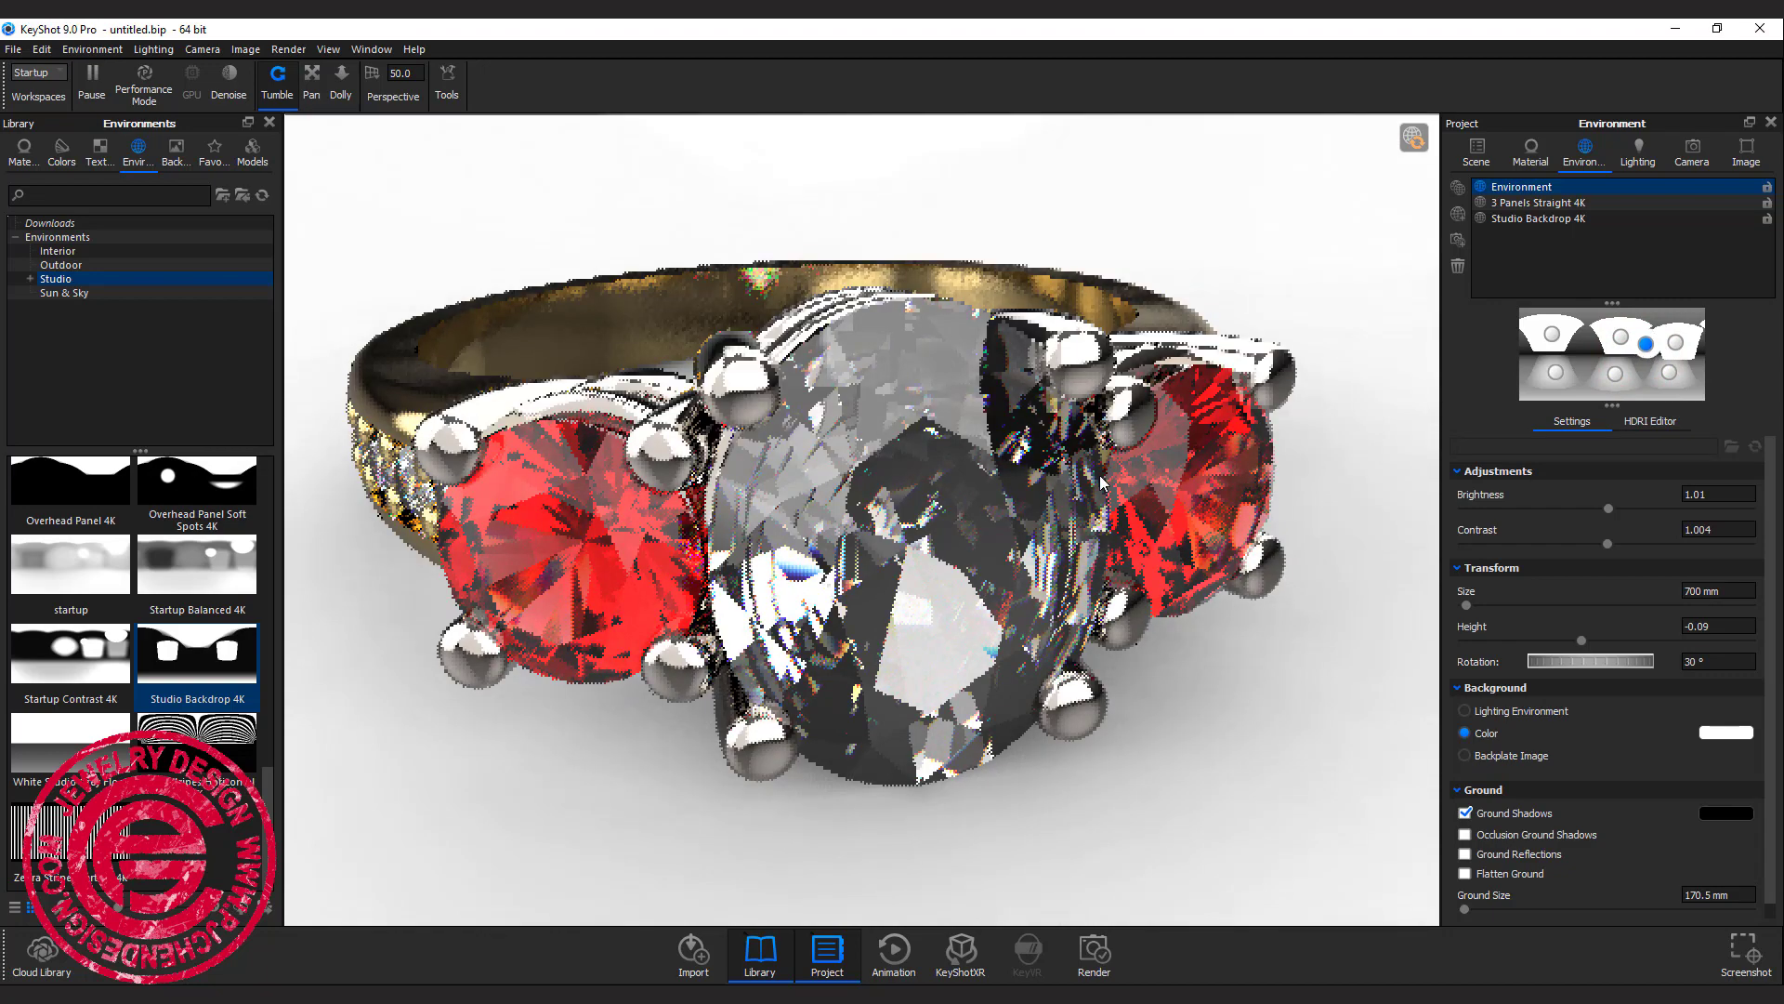
pyautogui.moveTo(1646, 346); pyautogui.dragTo(1640, 350)
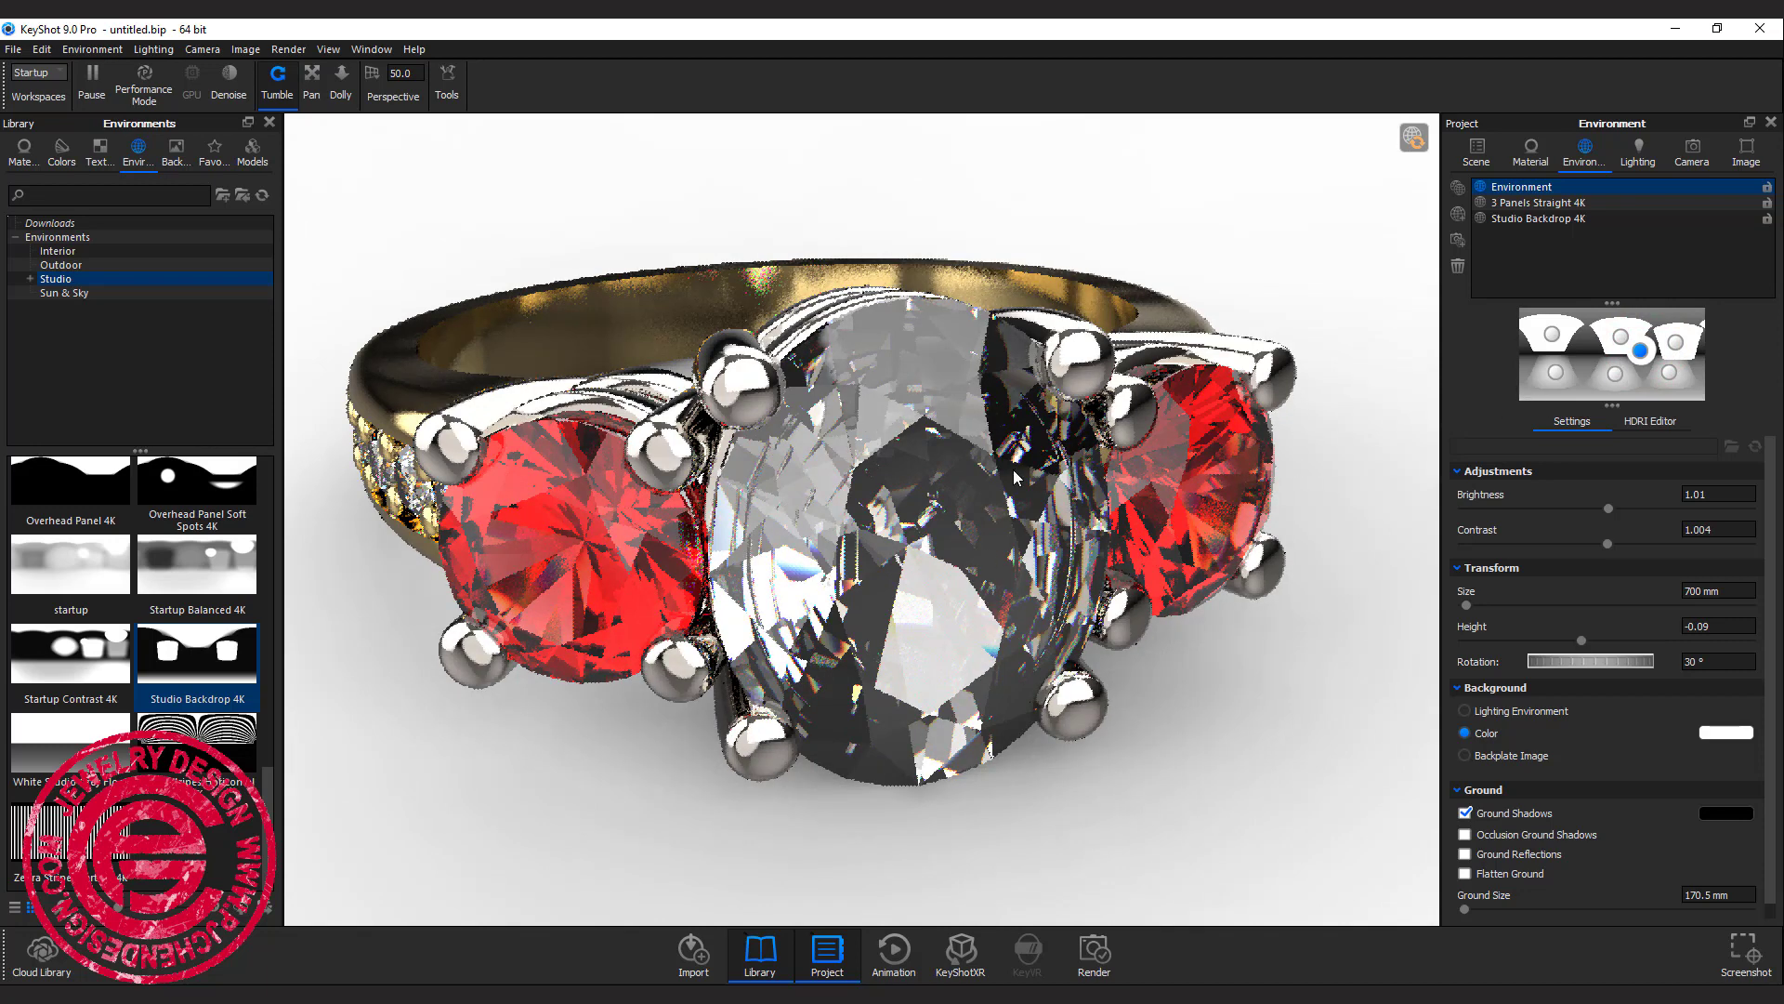
pyautogui.moveTo(1020, 472); pyautogui.dragTo(1069, 437)
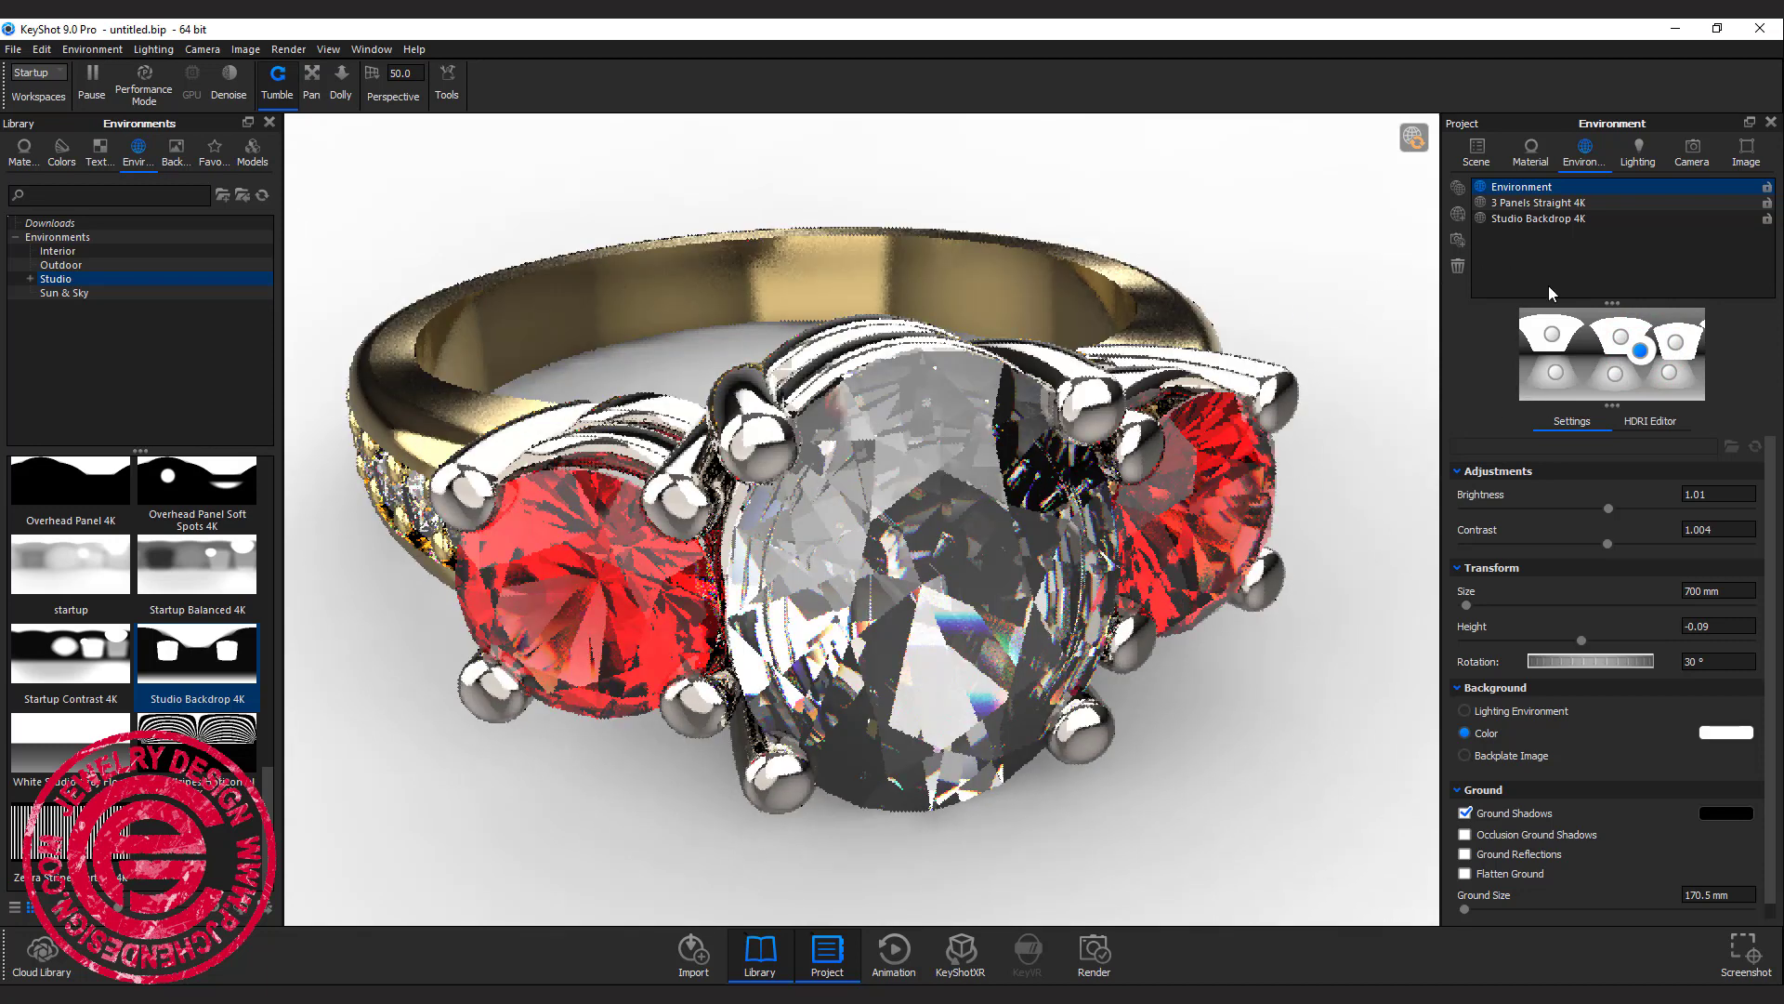
pyautogui.moveTo(1642, 359); pyautogui.dragTo(1645, 354)
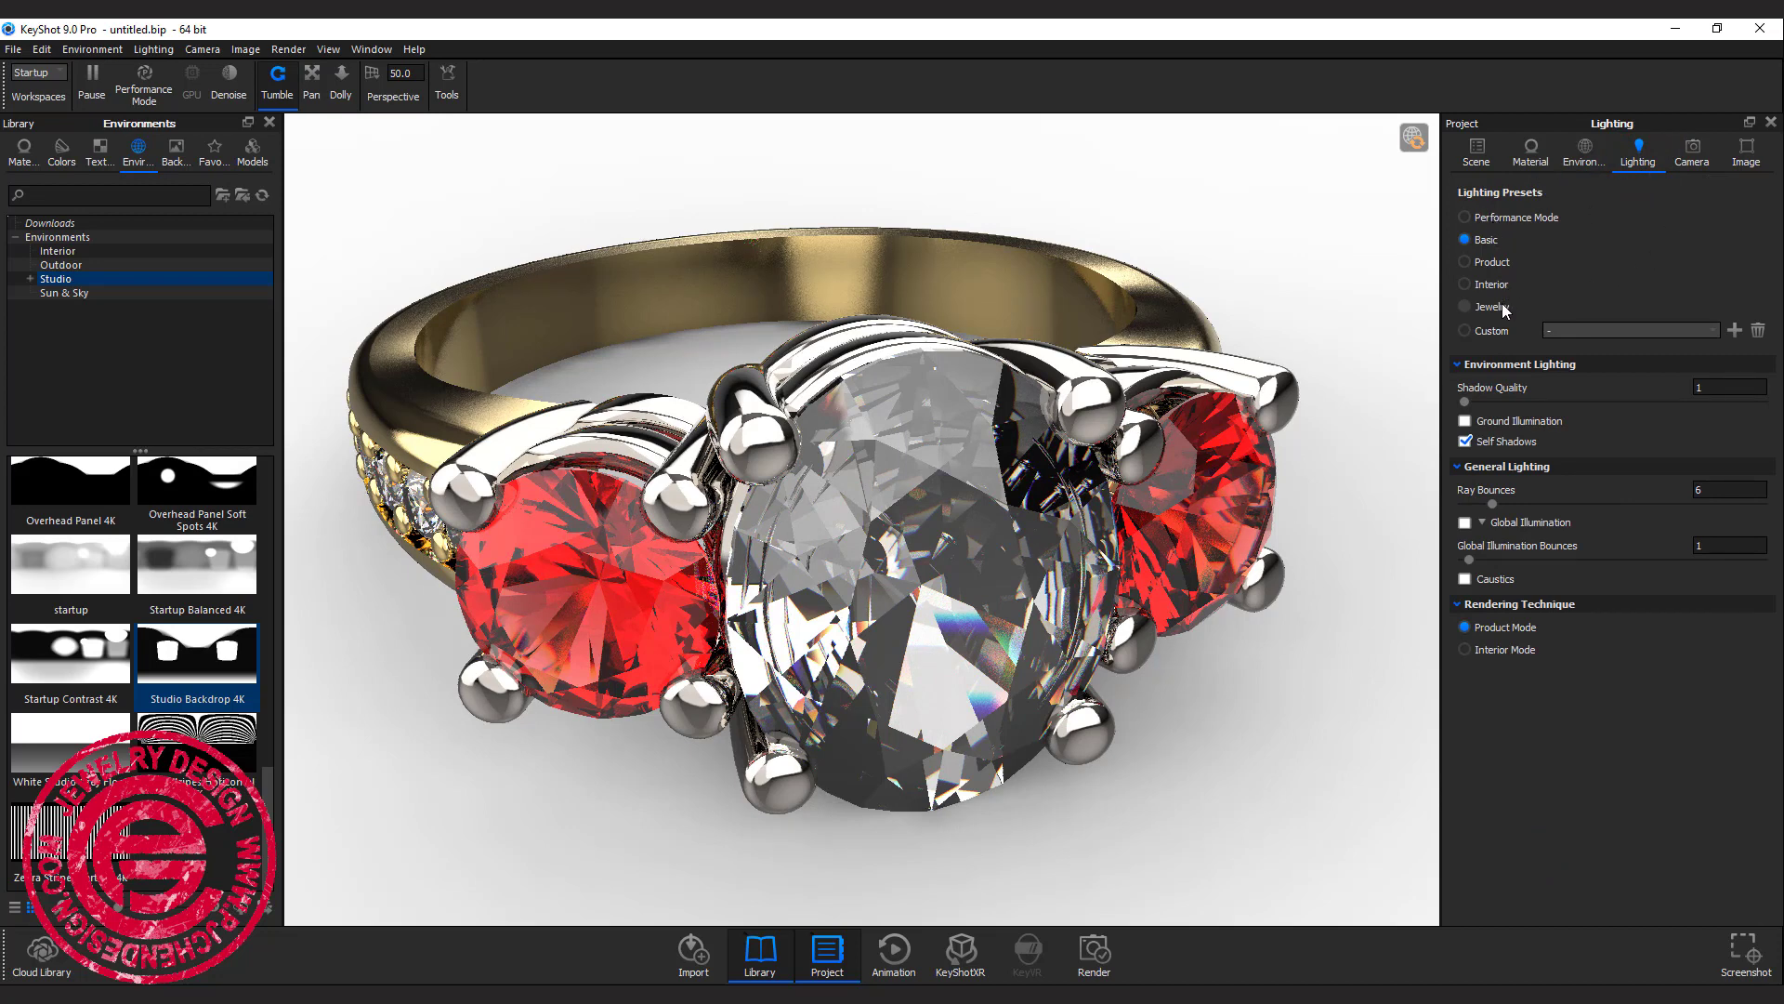
# Try the Jewelry preset, then use Product lighting with ray bounces raised to 24
pyautogui.click(1464, 307)
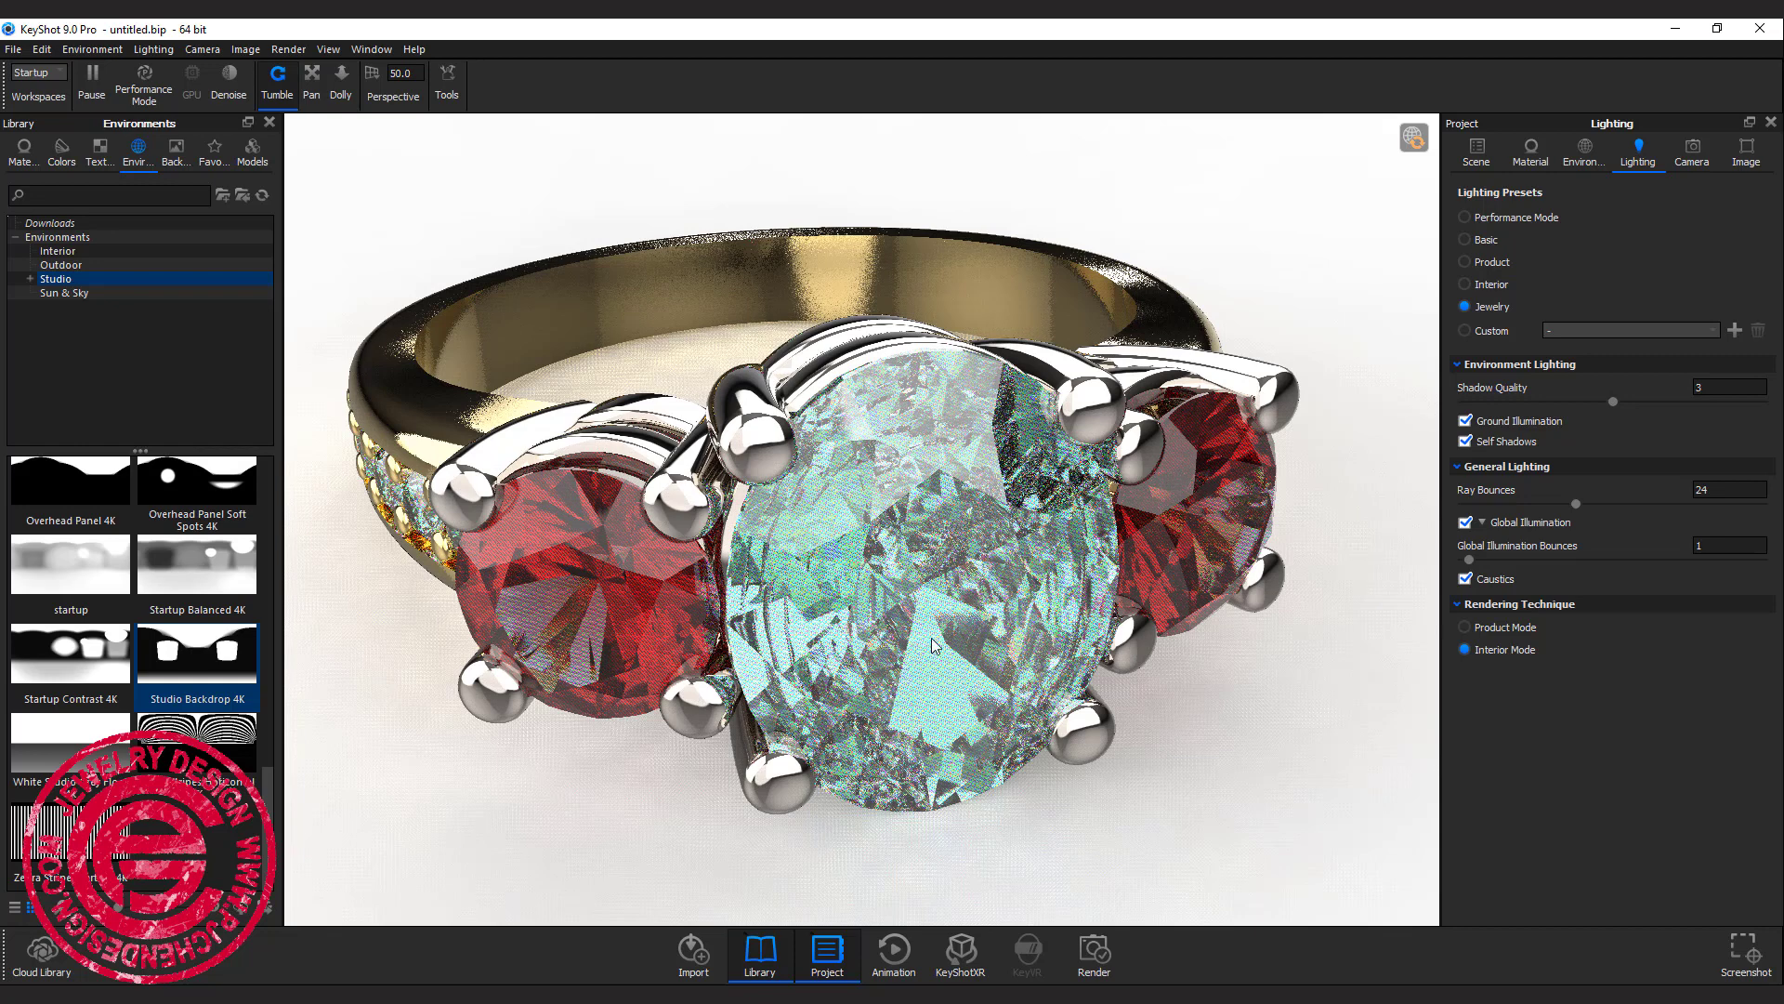
pyautogui.click(1468, 262)
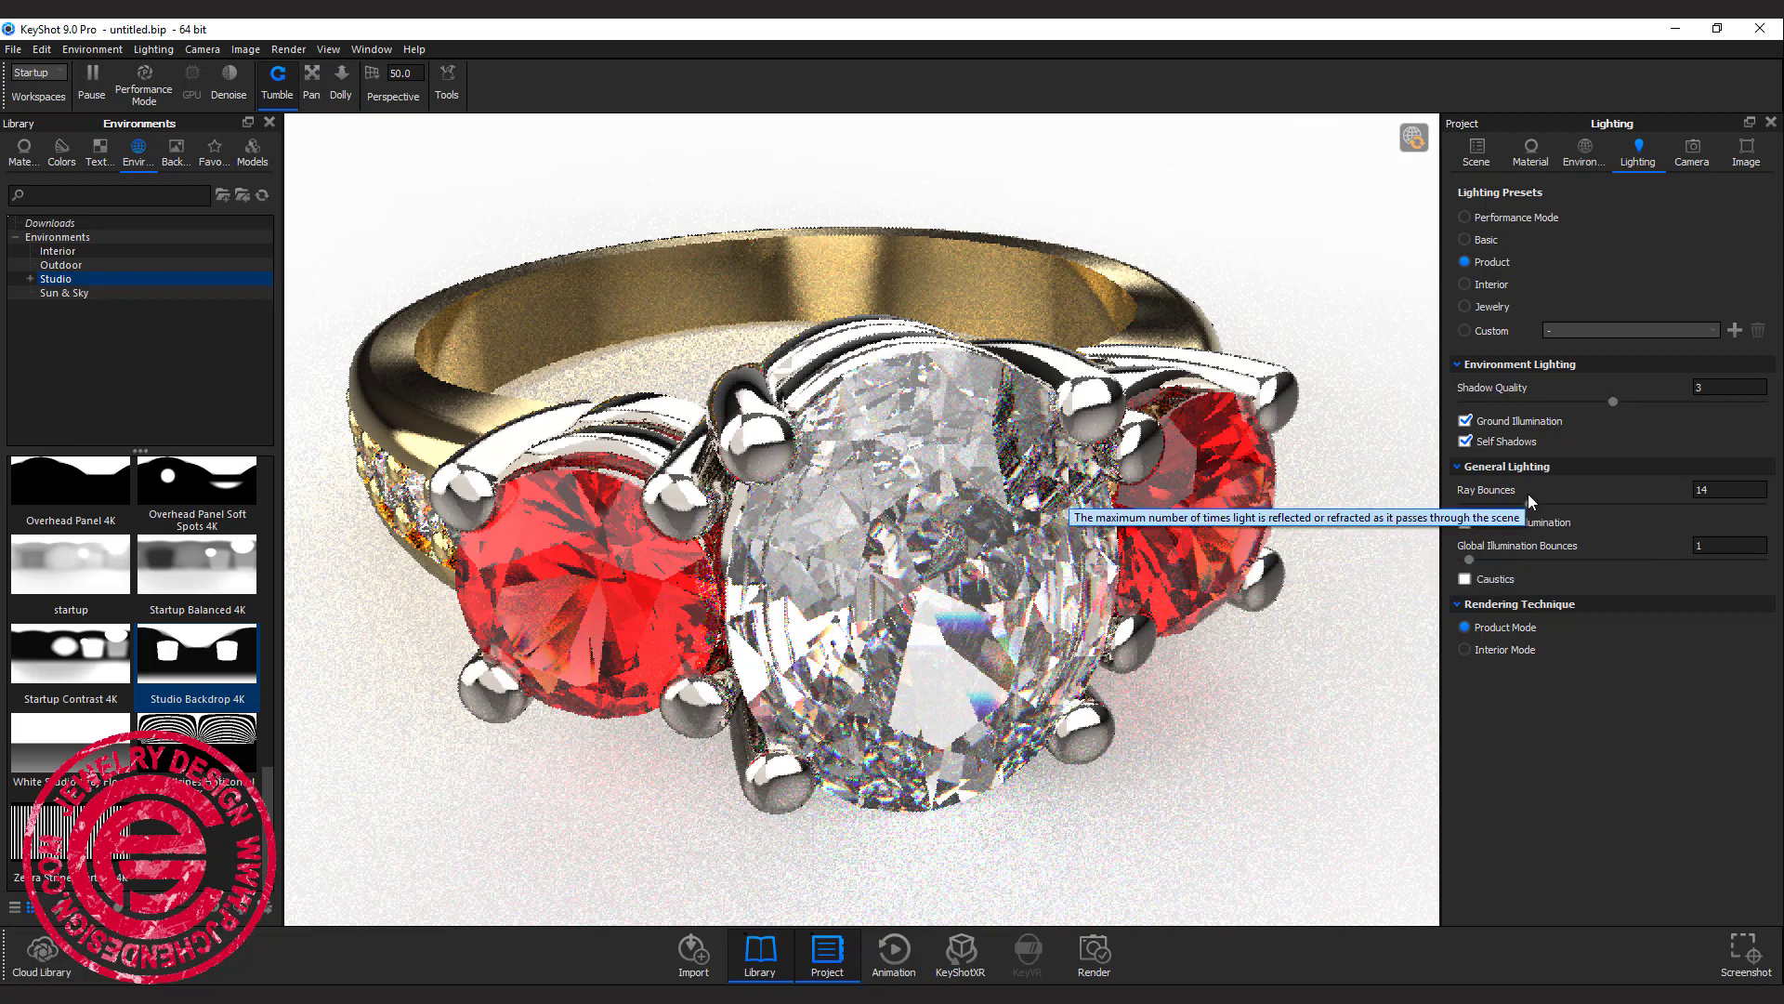
pyautogui.click(1712, 496)
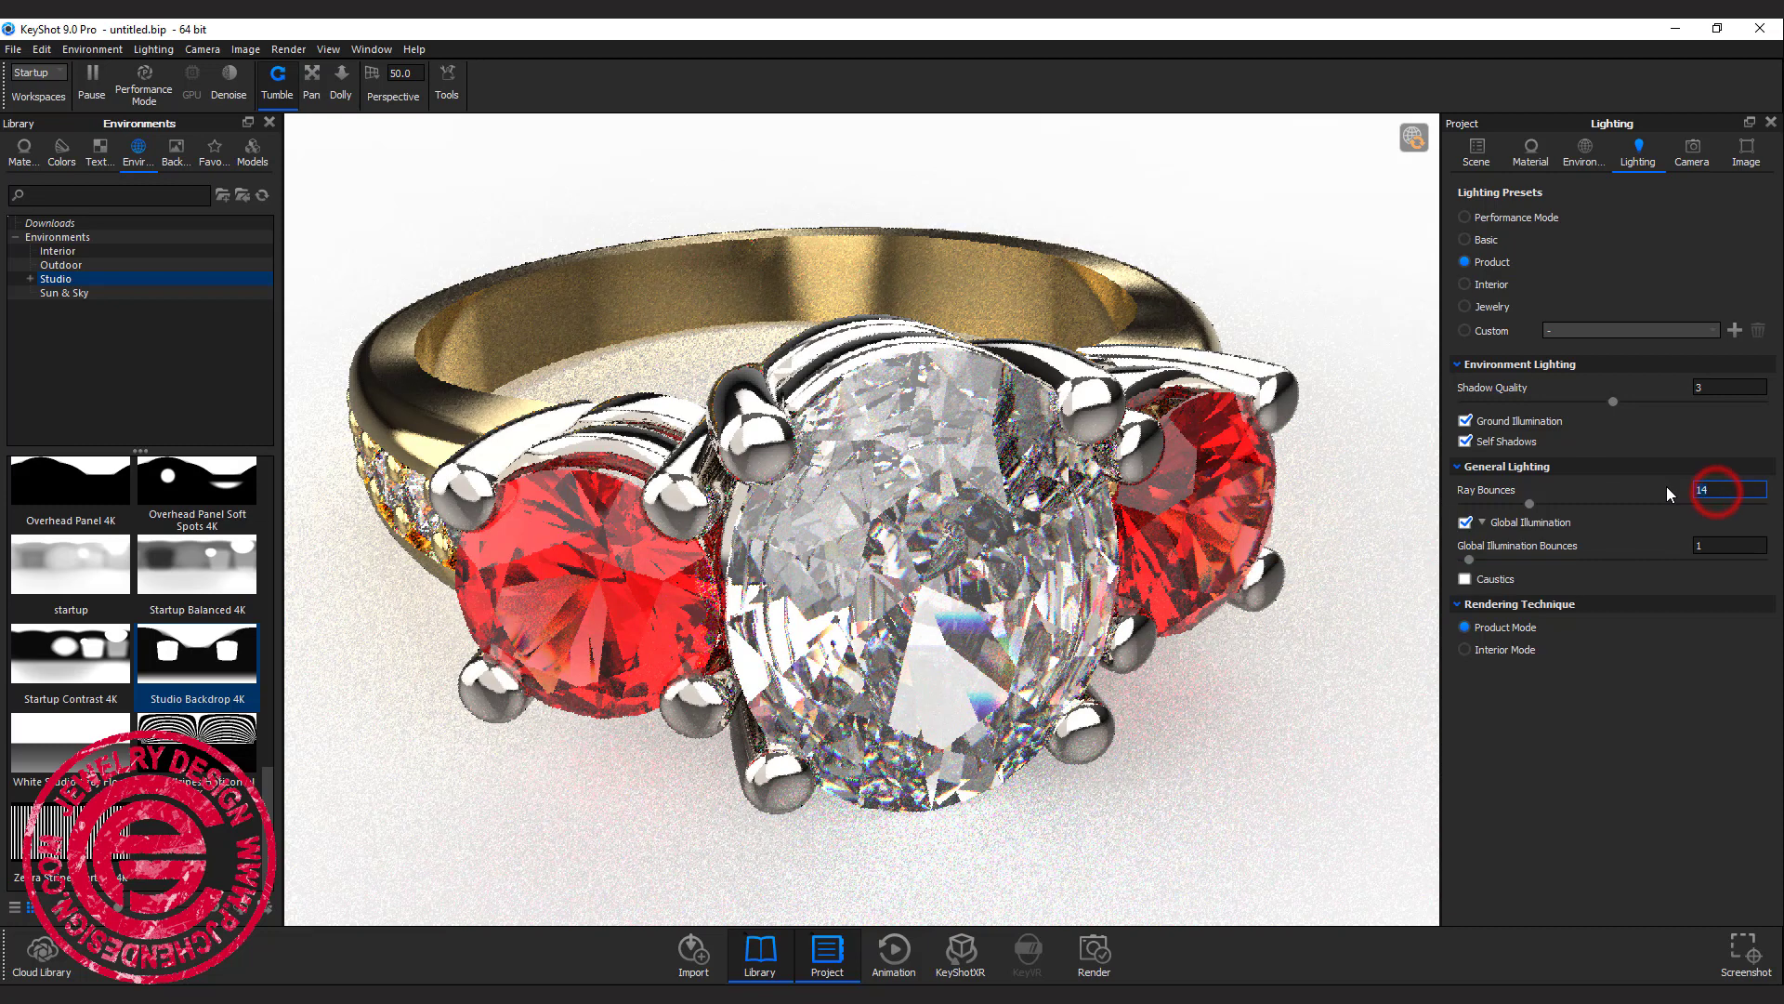
pyautogui.write('24')
pyautogui.press('Return')
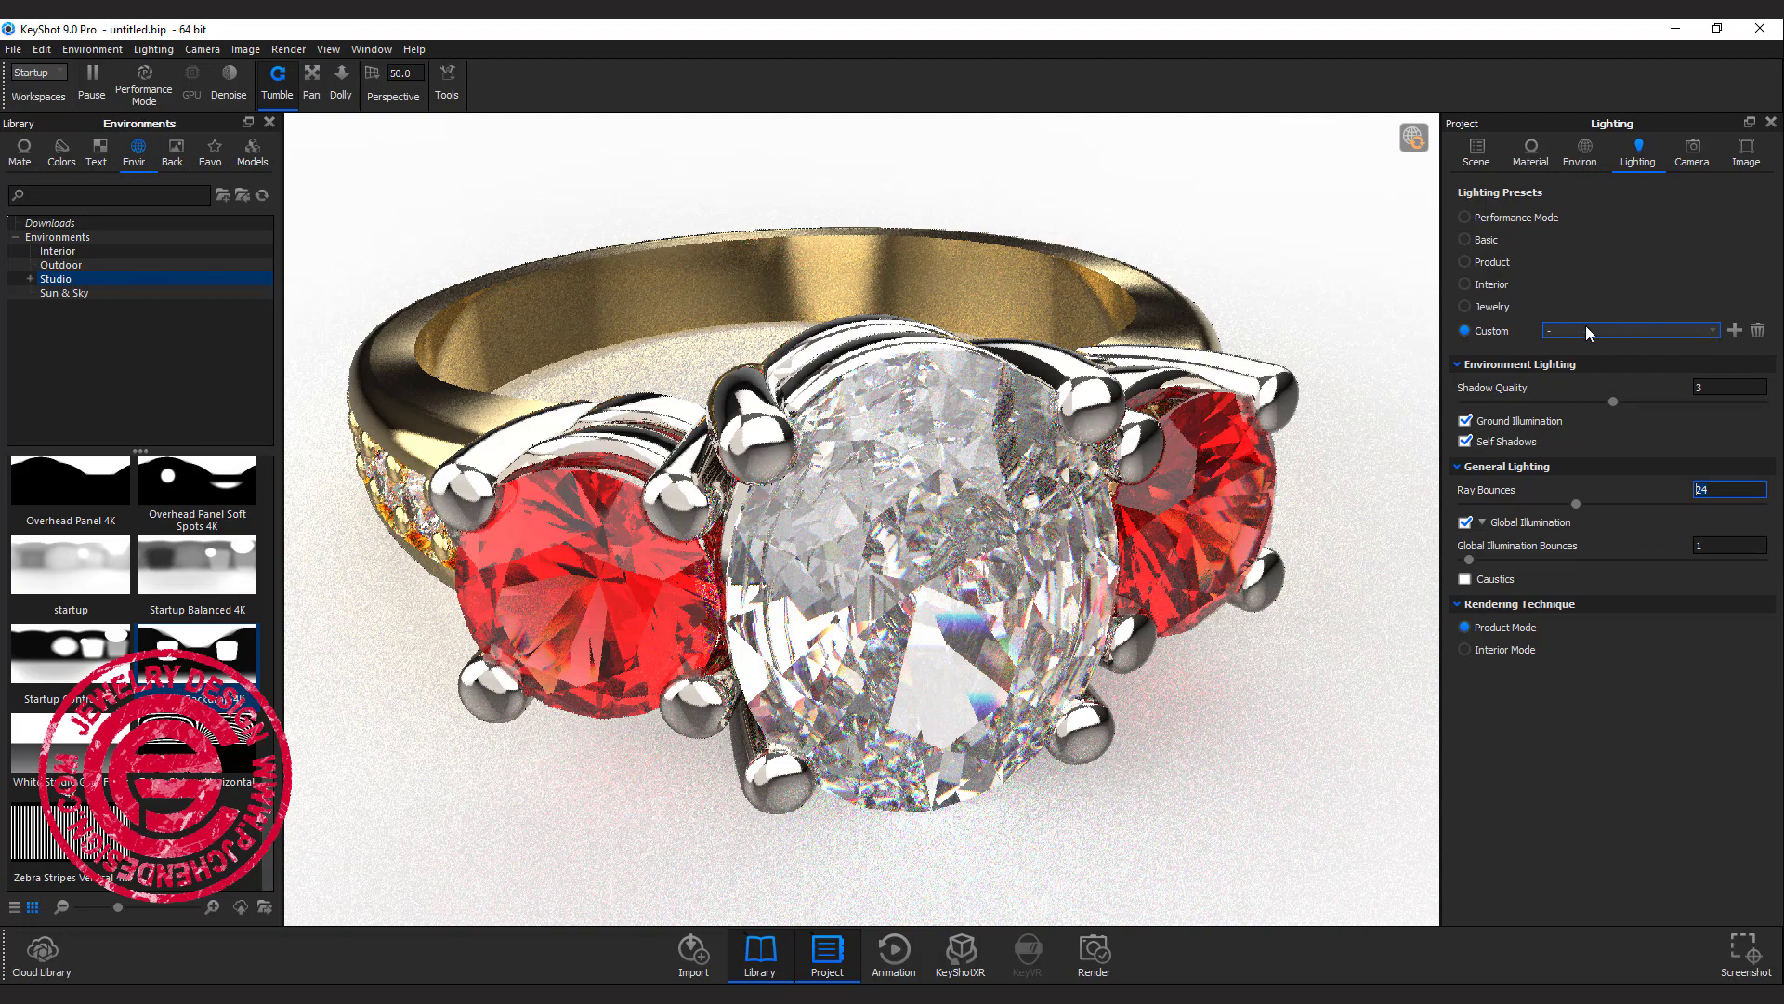
# Return the view to the saved pj test camera
pyautogui.click(1584, 152)
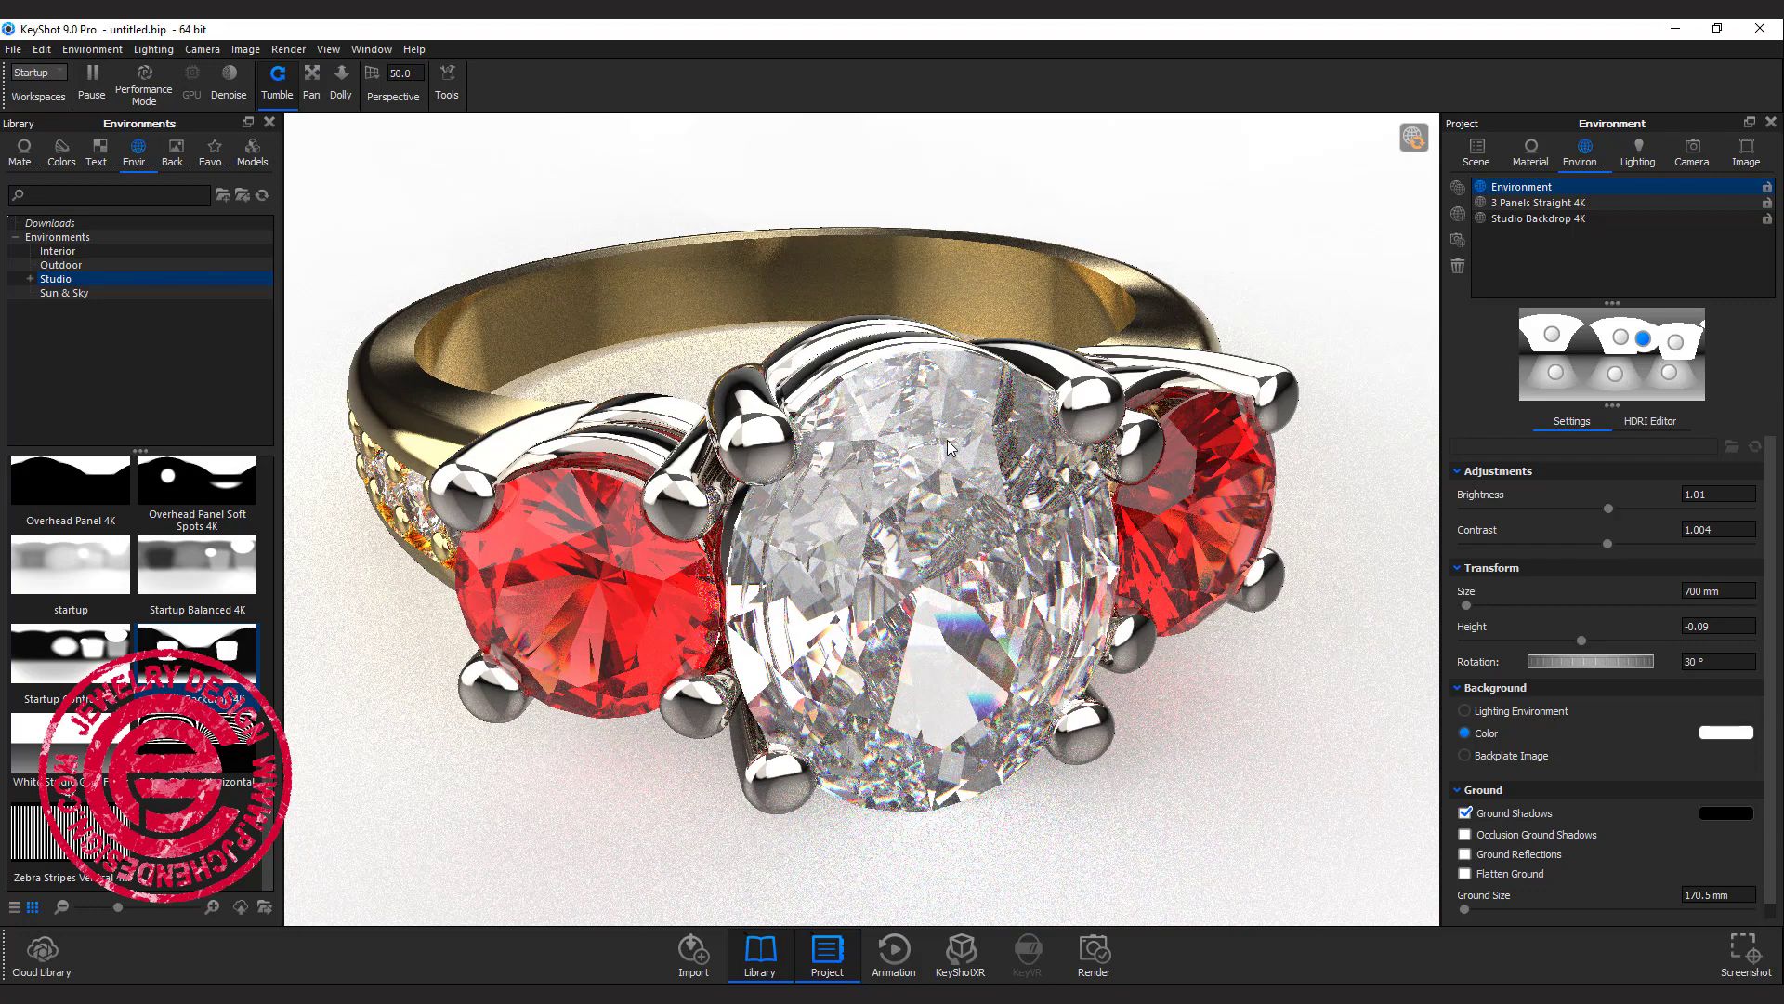
pyautogui.moveTo(1369, 502); pyautogui.dragTo(1364, 484)
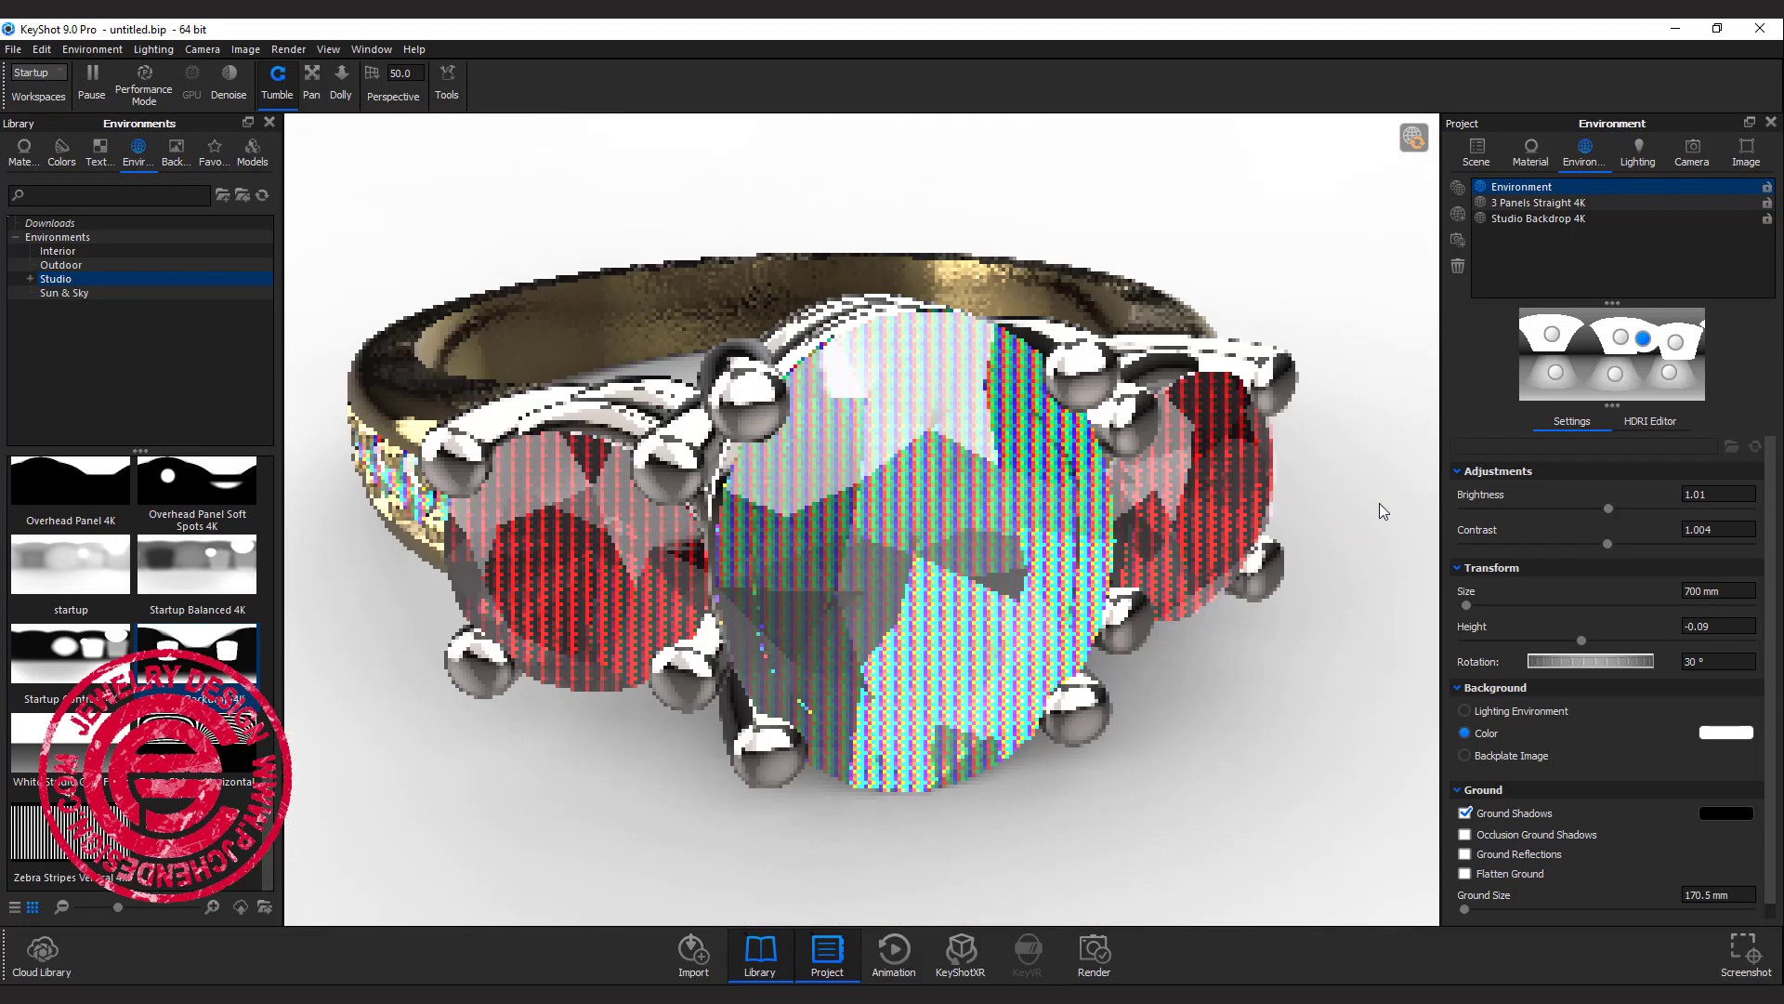
pyautogui.click(1693, 153)
pyautogui.click(1567, 264)
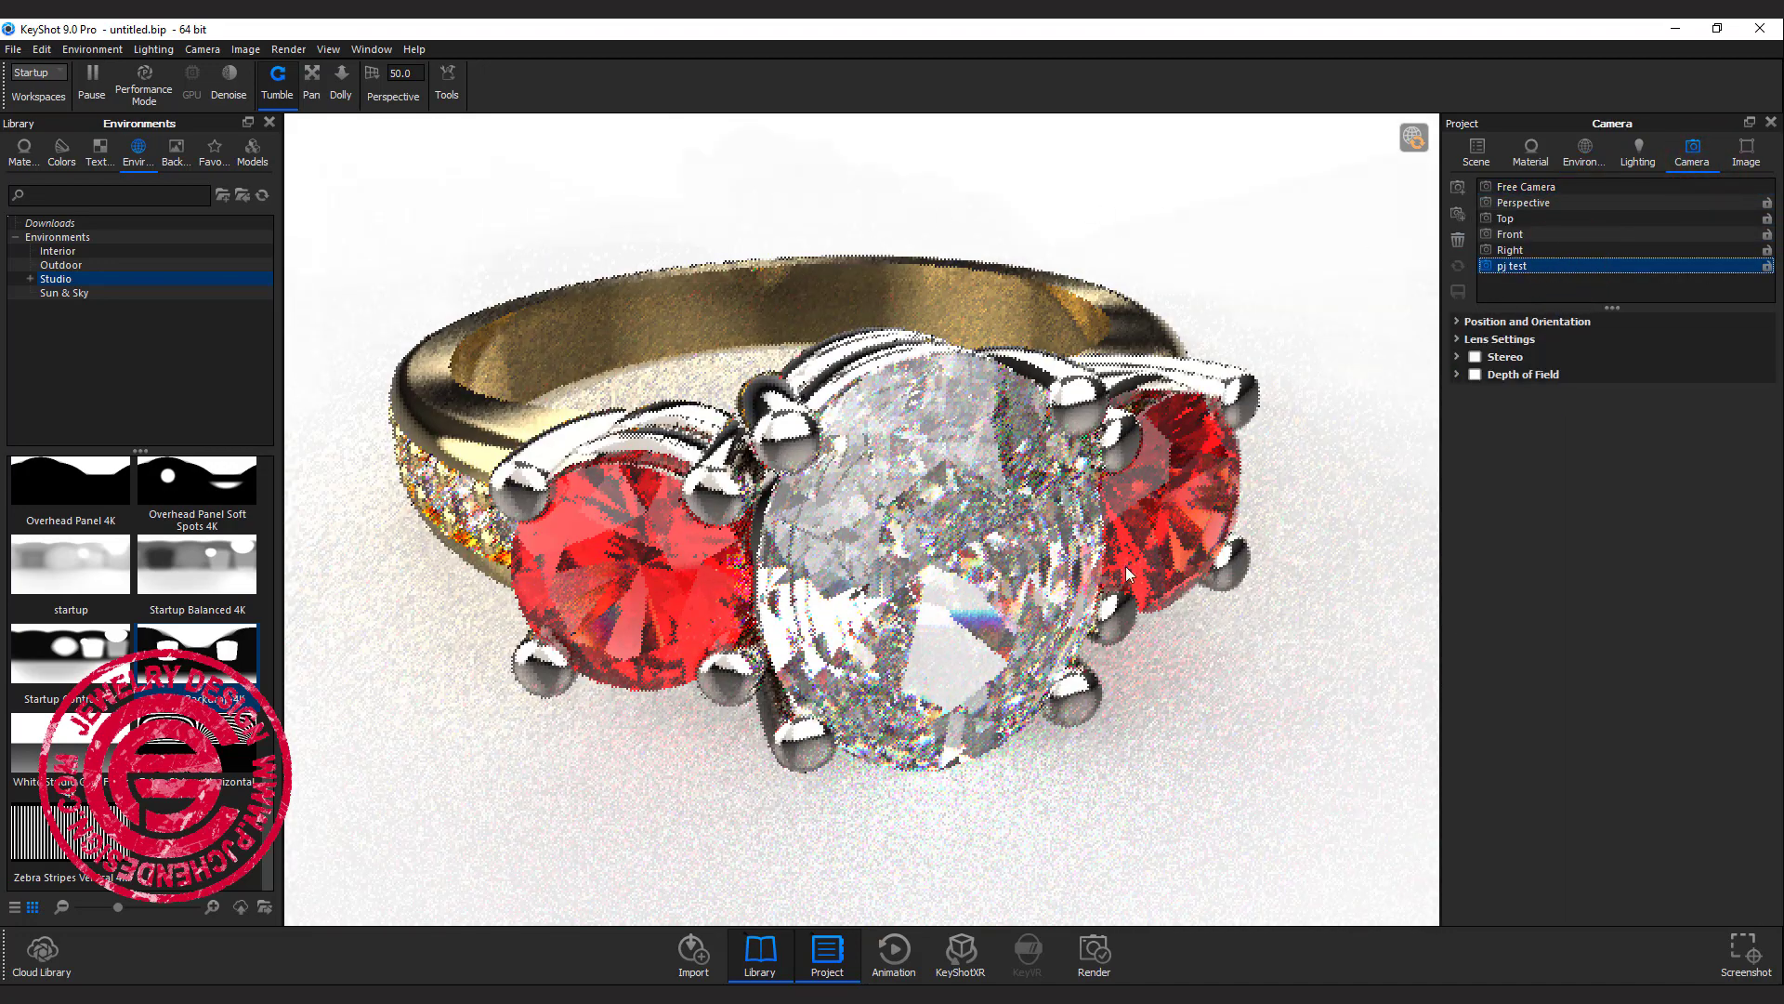
# Review the added highlight pin in the HDRI Editor and the lighting settings
pyautogui.click(1588, 148)
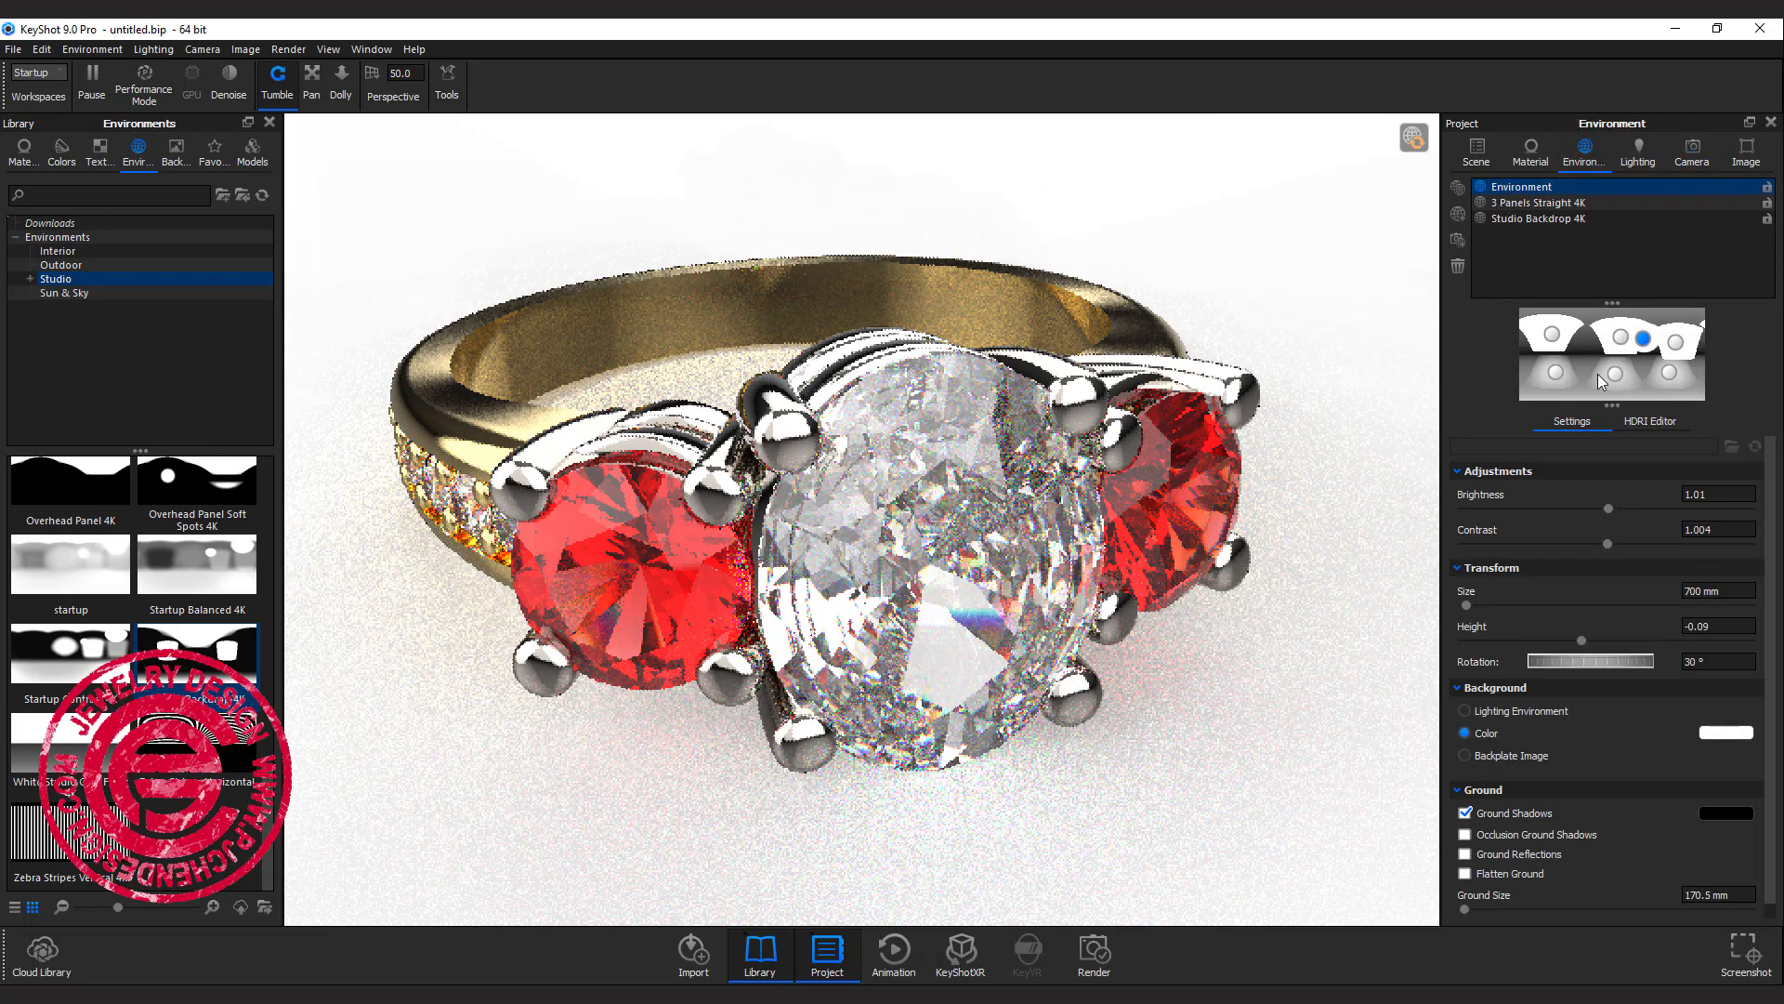
pyautogui.click(1641, 421)
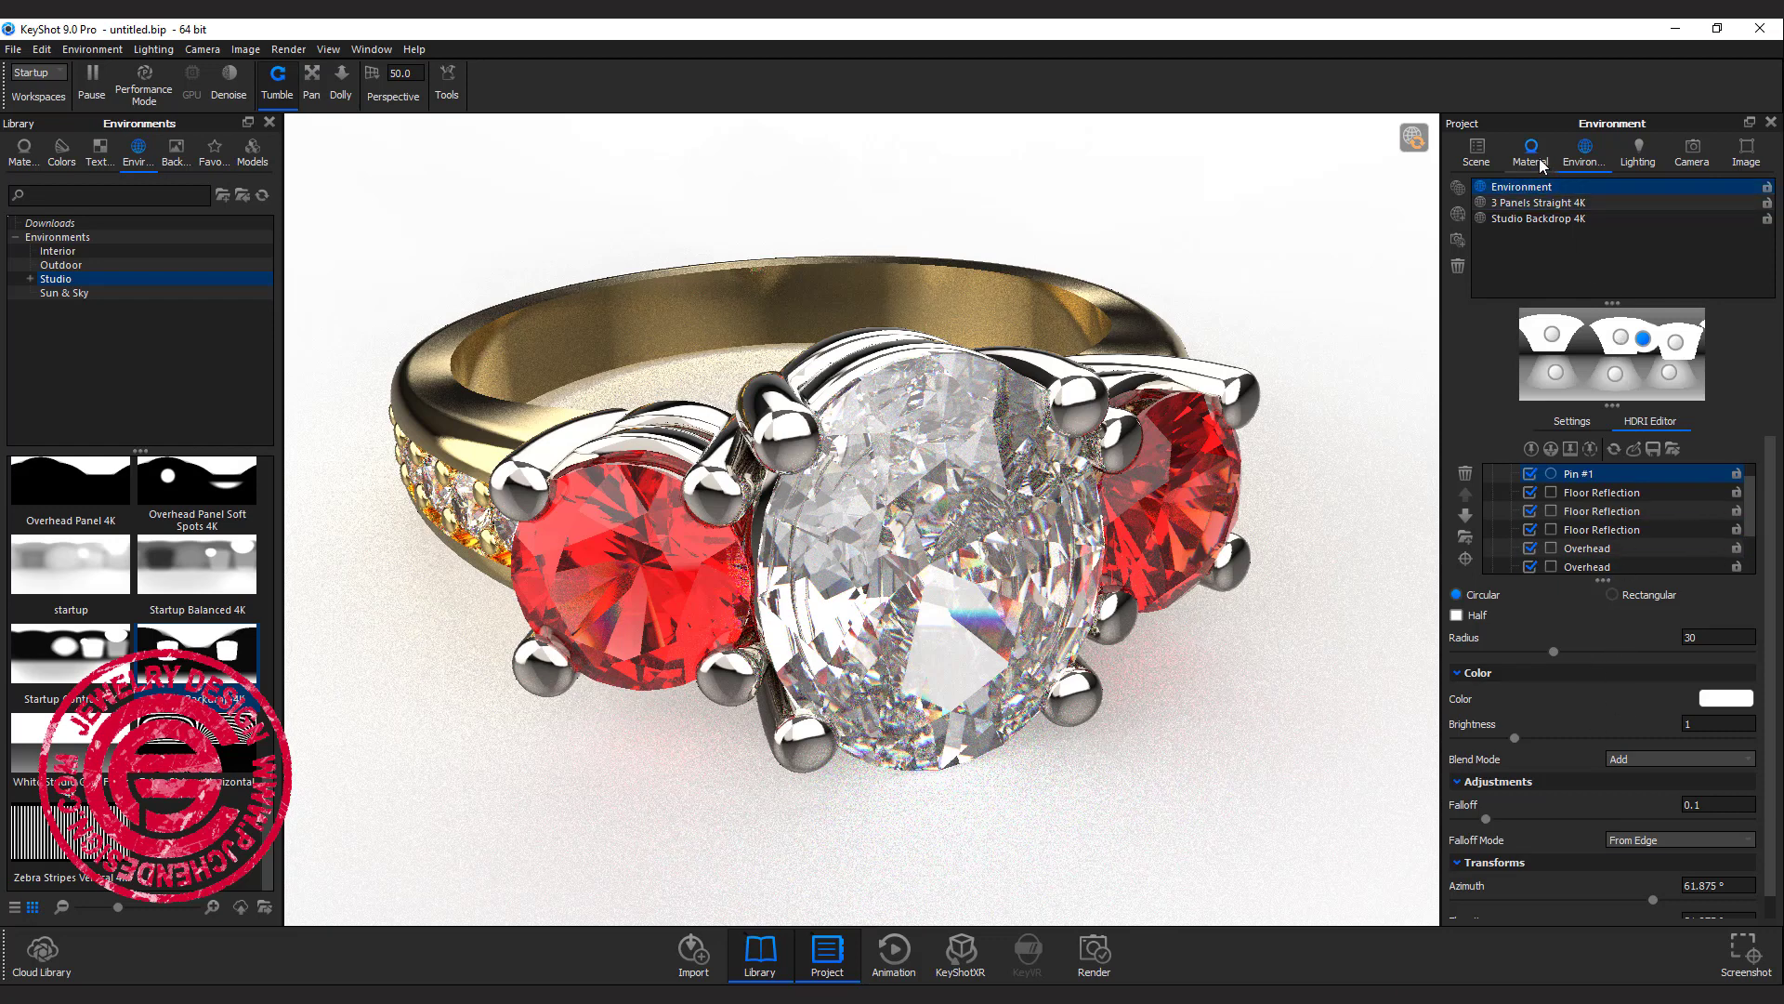
pyautogui.click(1638, 153)
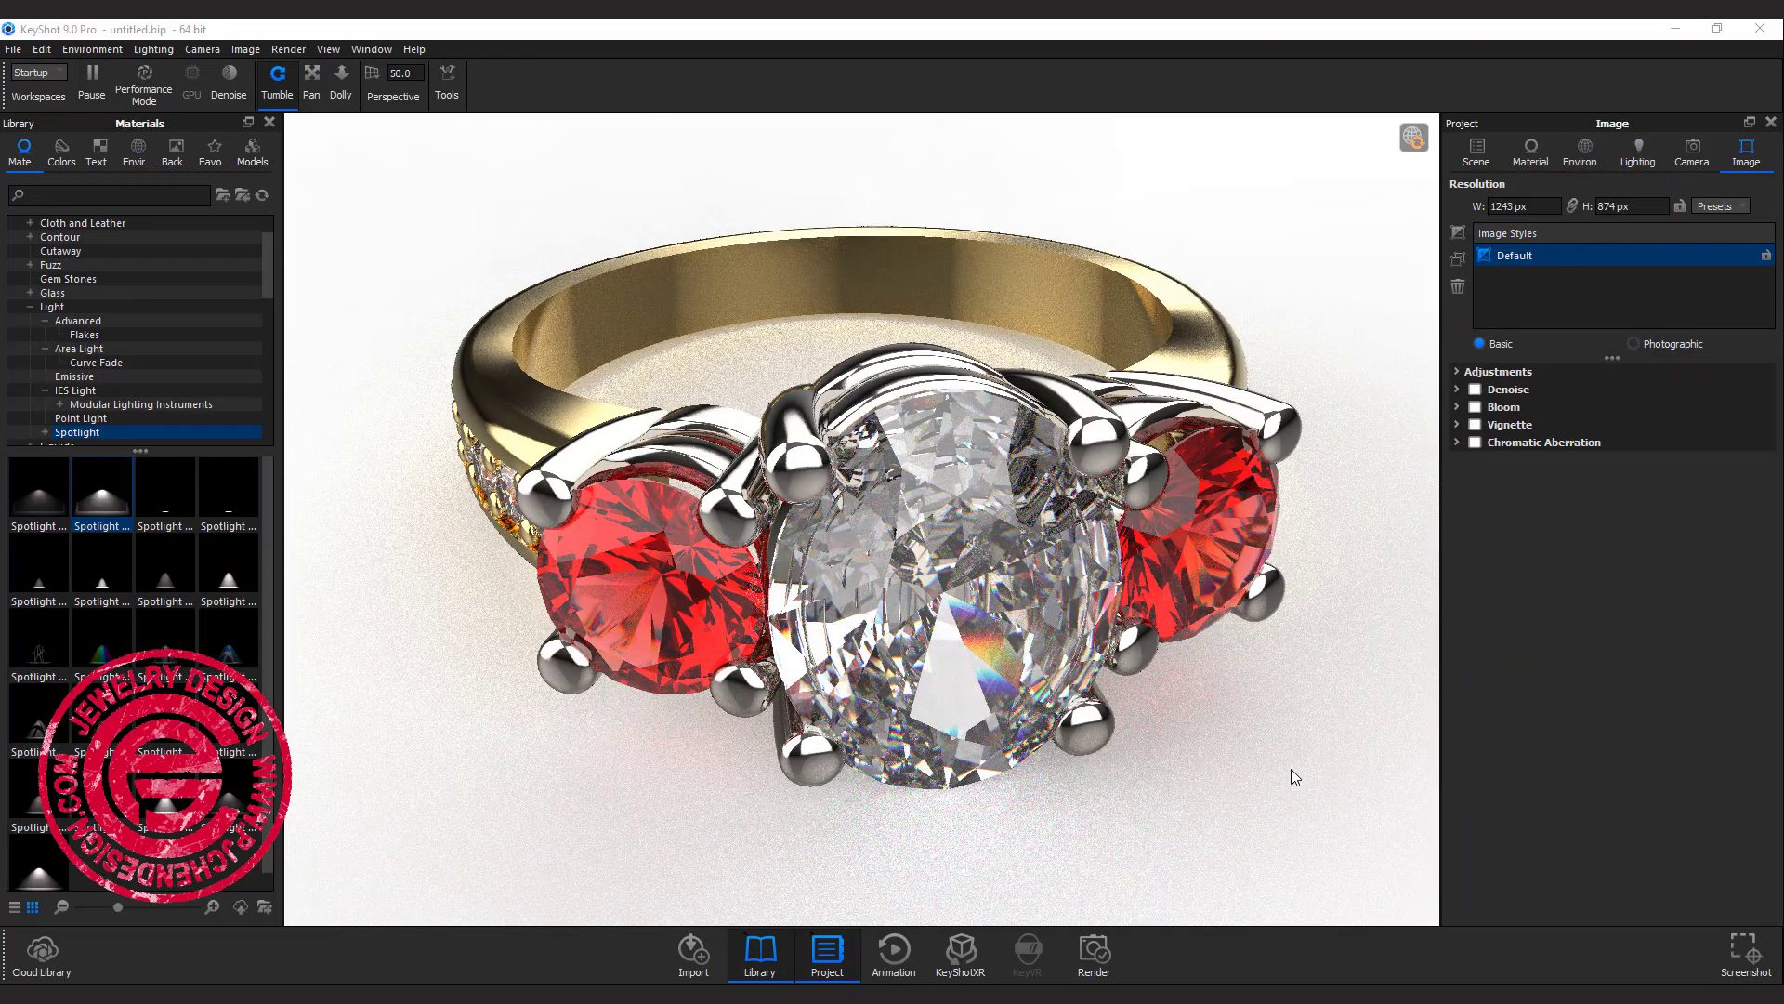
# Orbit around the ring from both sides to inspect the diamond's sparkle
pyautogui.moveTo(1286, 772); pyautogui.dragTo(1102, 765)
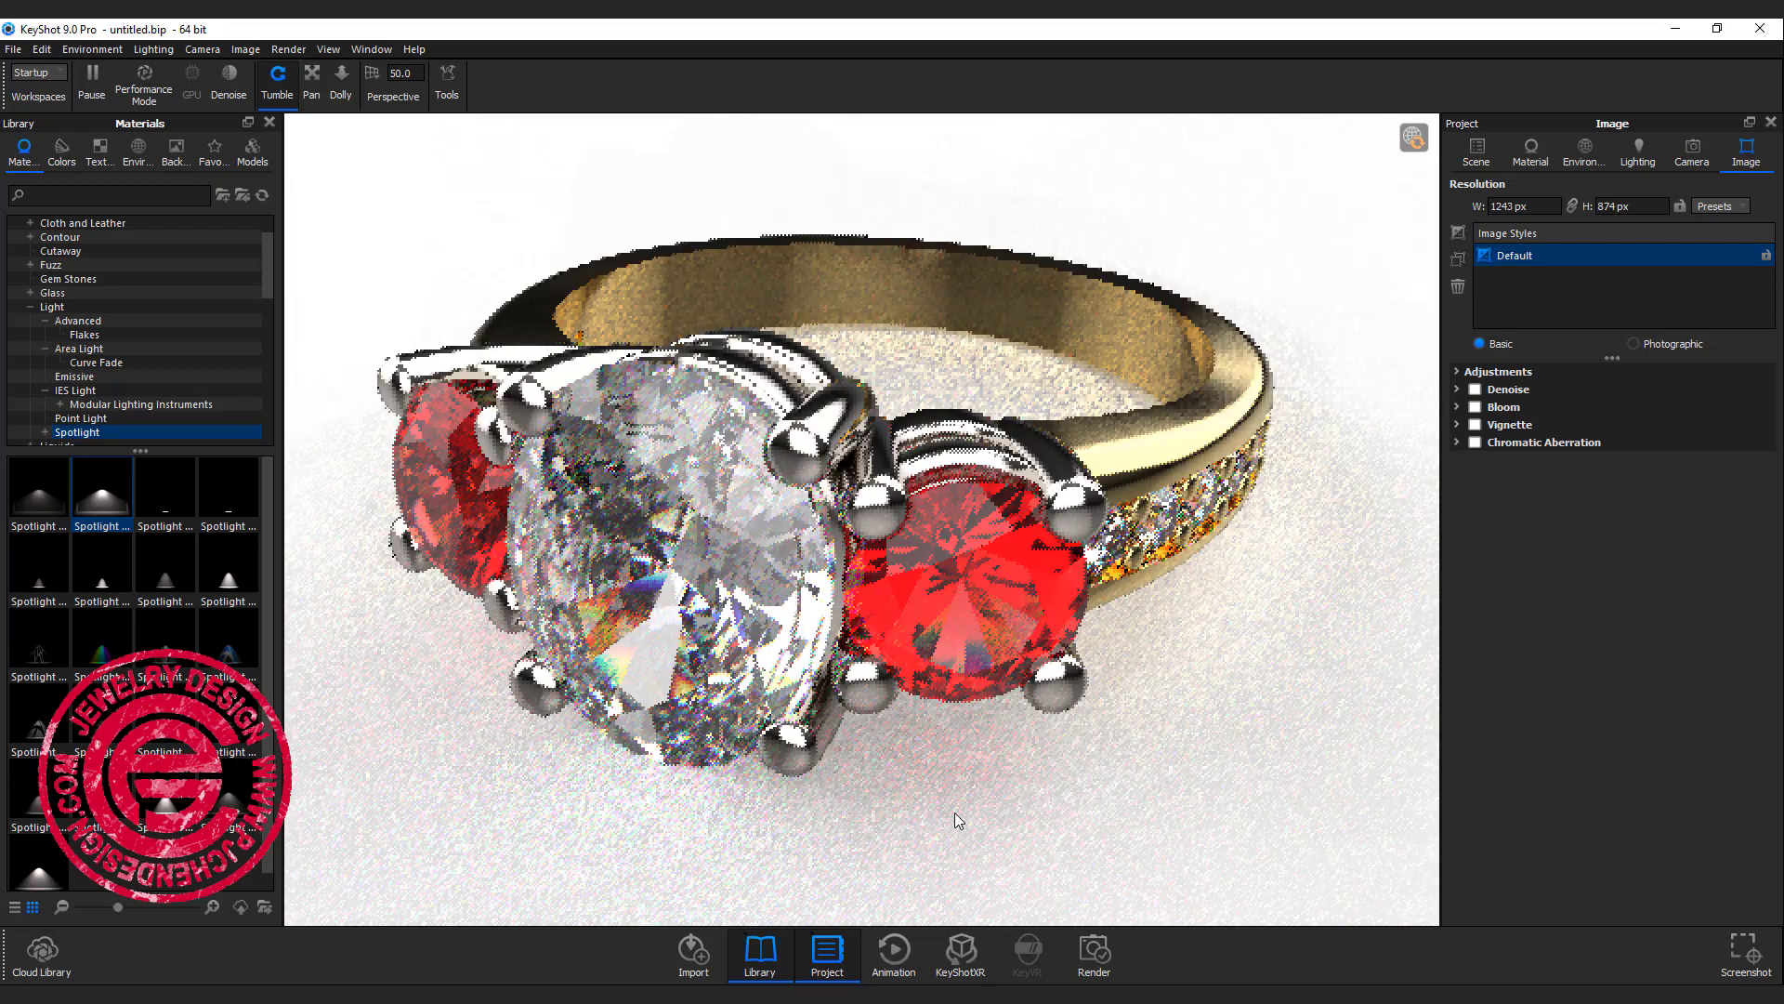
pyautogui.moveTo(972, 812); pyautogui.dragTo(1184, 811)
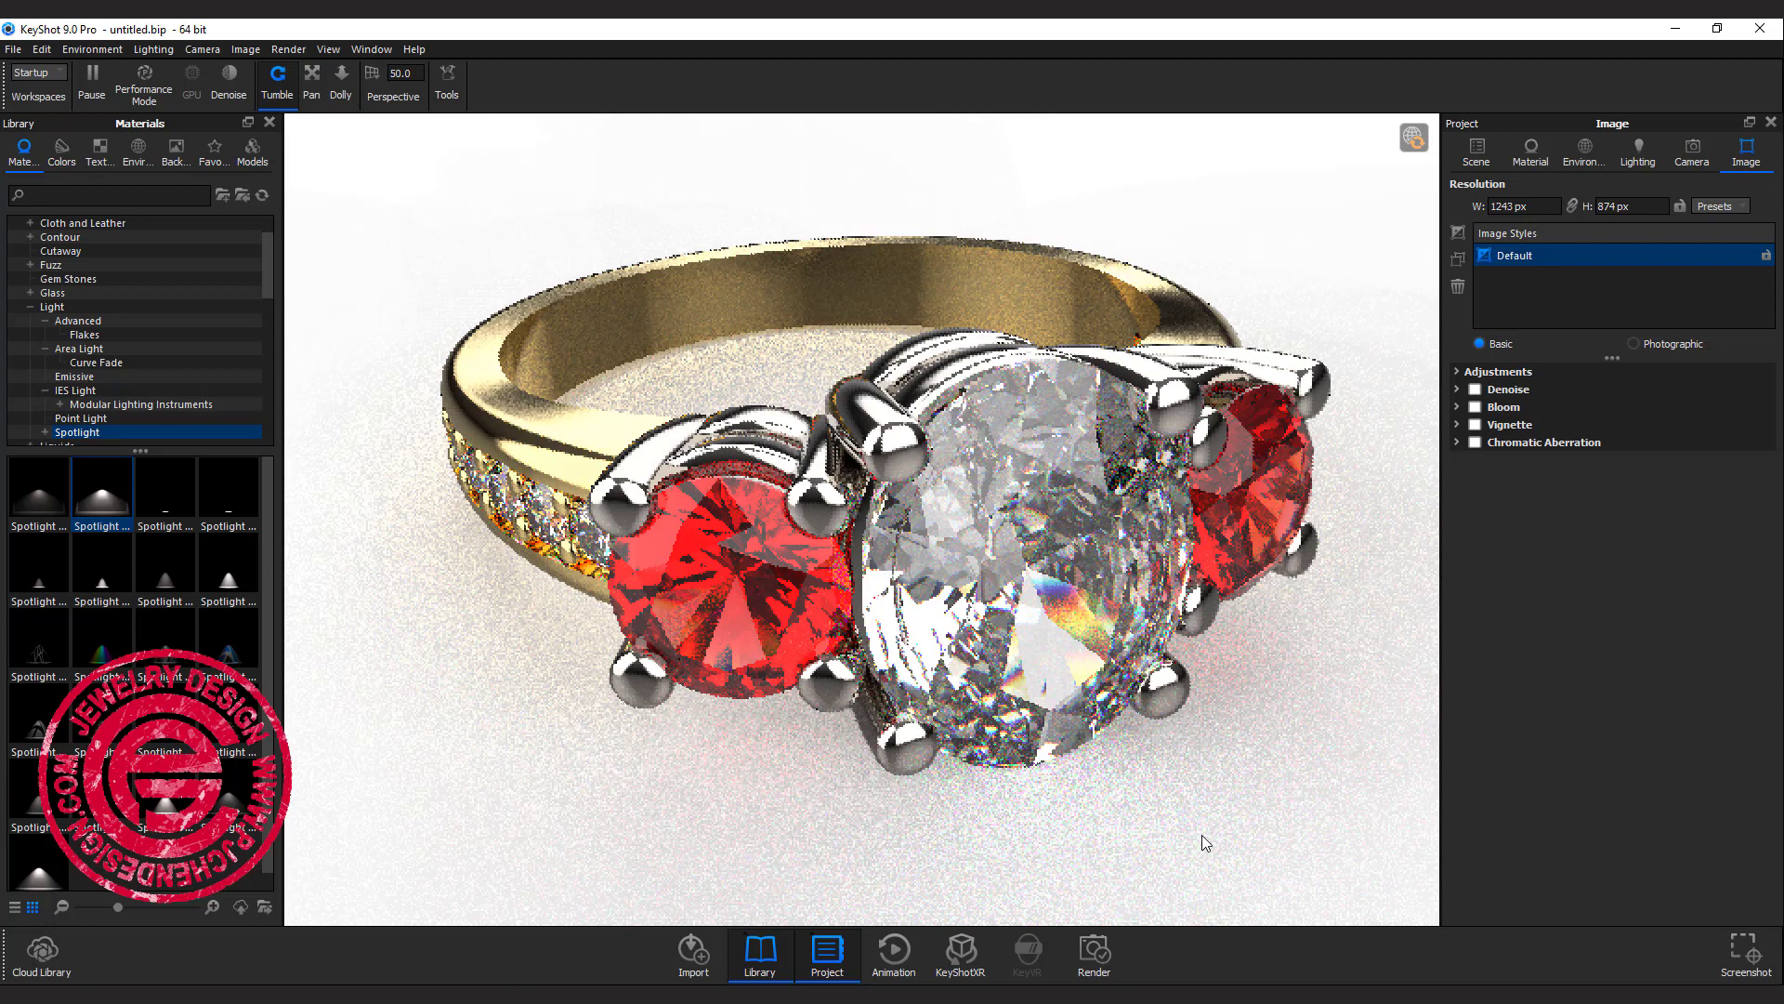